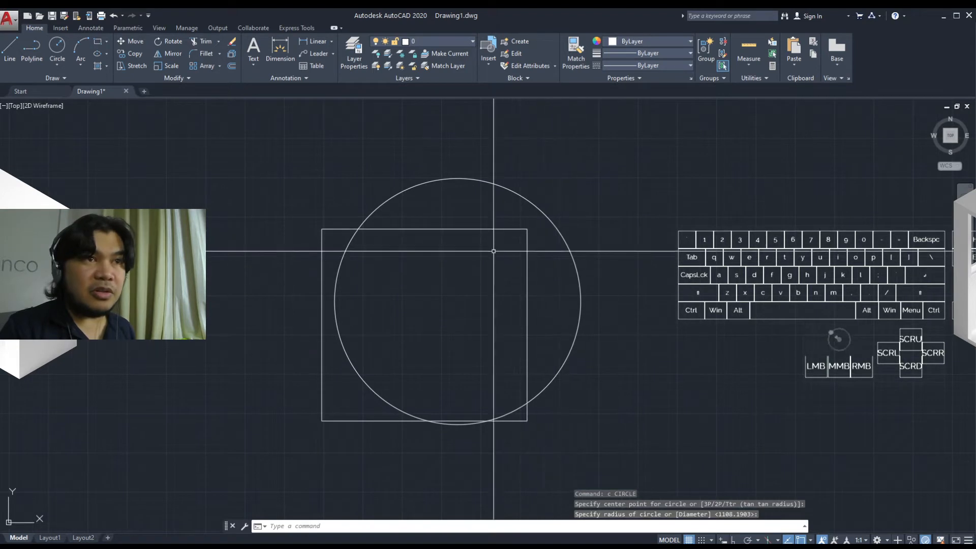
pyautogui.moveTo(571, 294); pyautogui.dragTo(548, 305, button='middle')
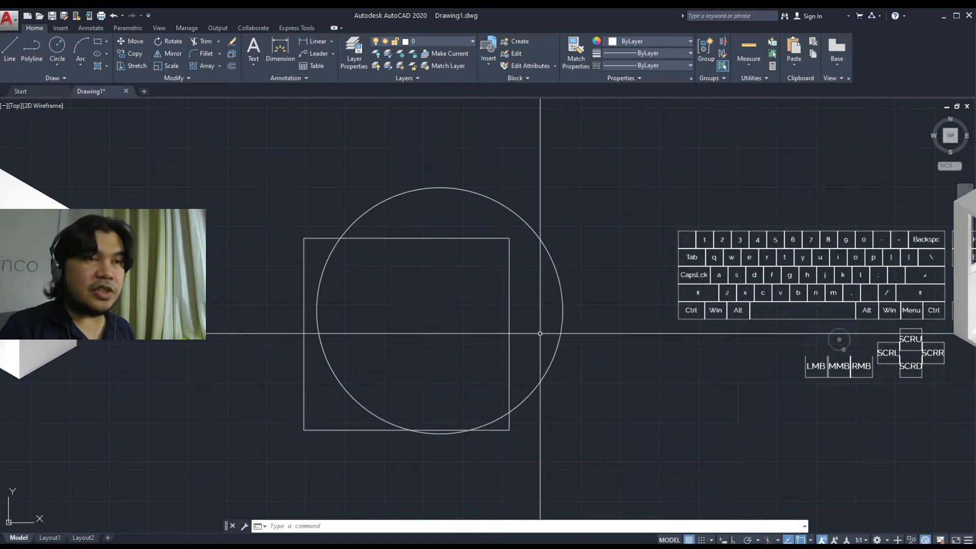
pyautogui.moveTo(552, 333); pyautogui.dragTo(560, 334, button='middle')
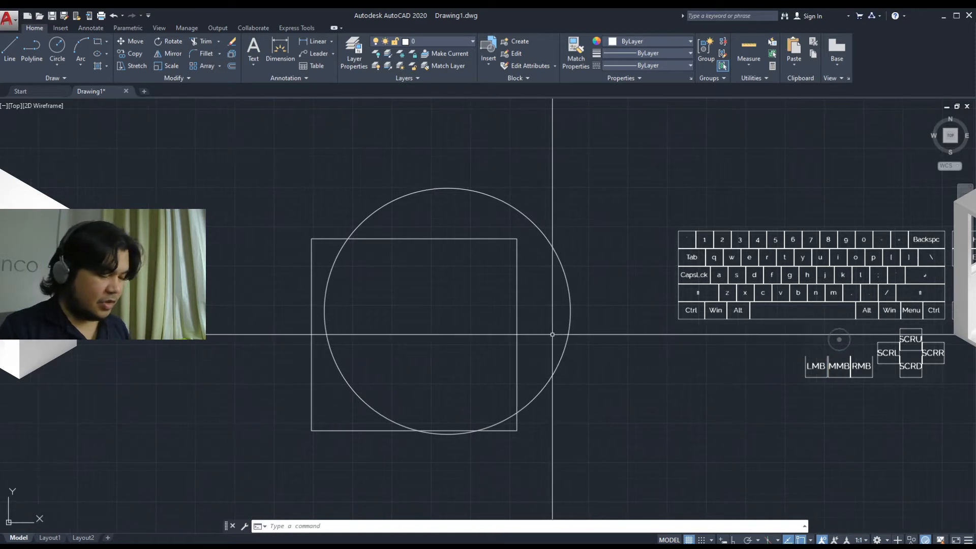
pyautogui.write('brea')
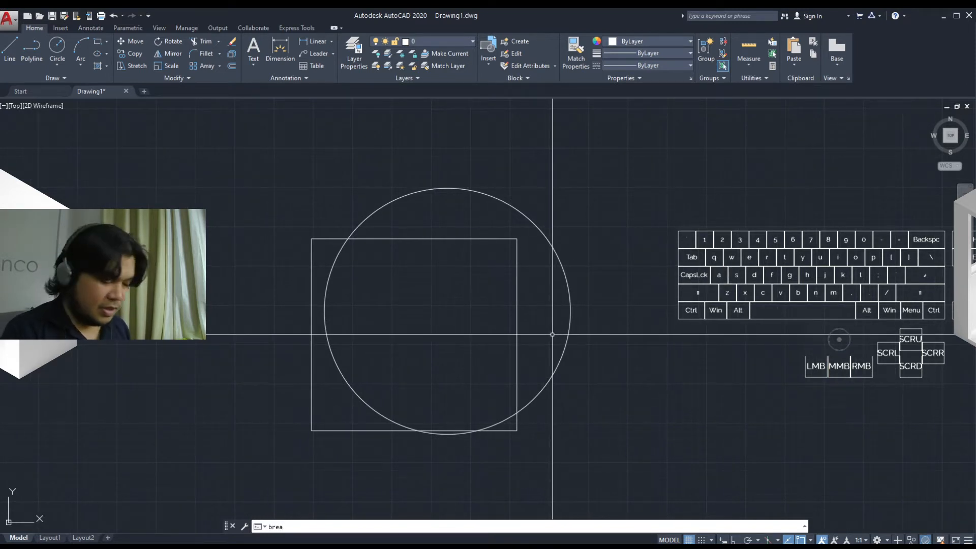
pyautogui.write('k')
pyautogui.press('Return')
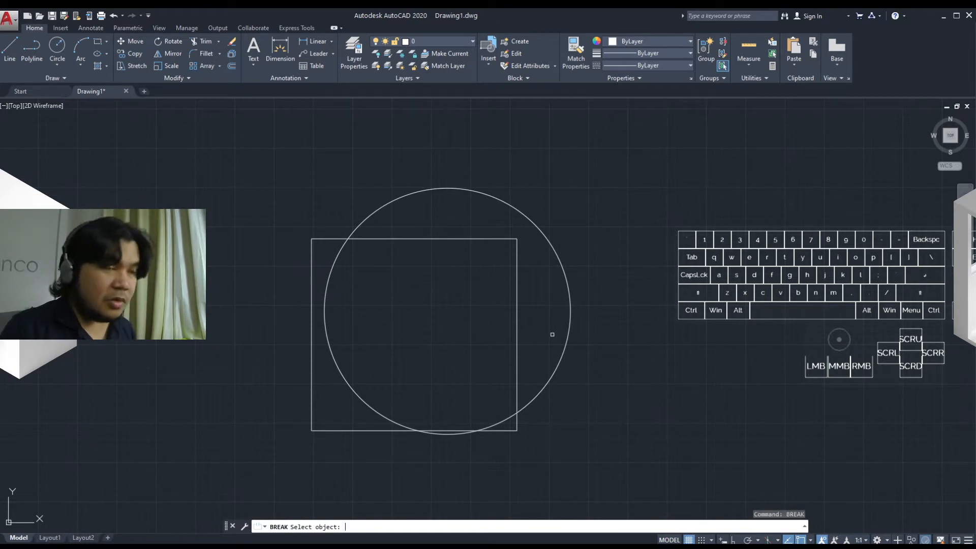
pyautogui.press('Escape')
pyautogui.write('b')
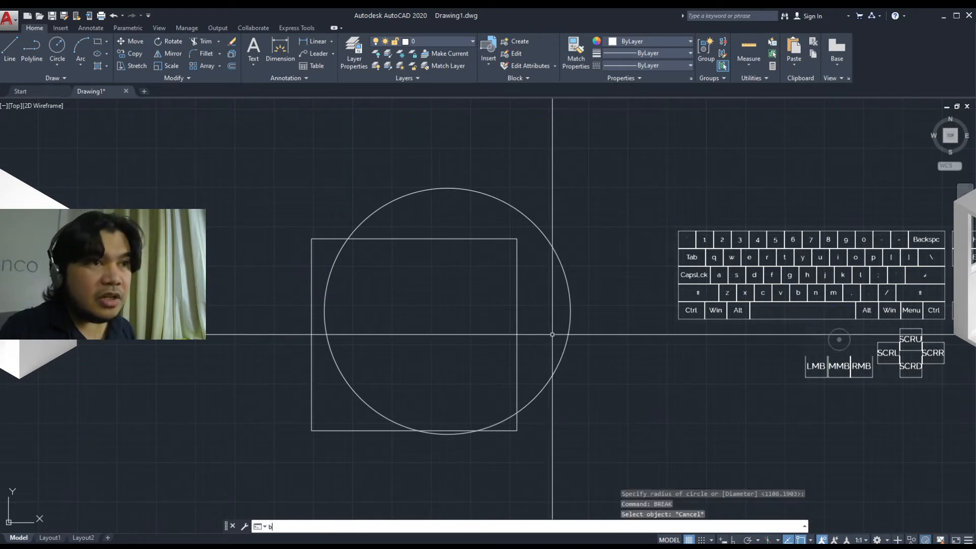
pyautogui.press('Return')
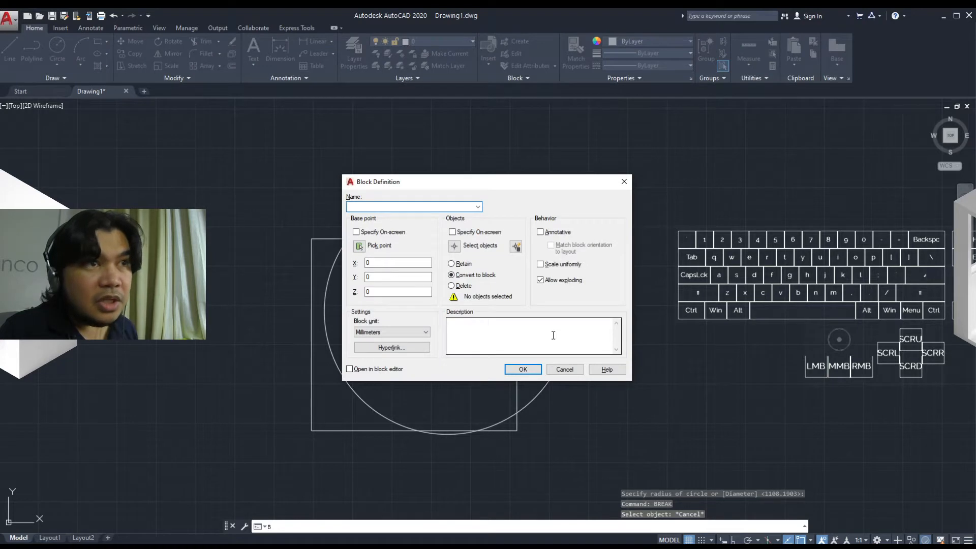
pyautogui.press('Escape')
pyautogui.write('br')
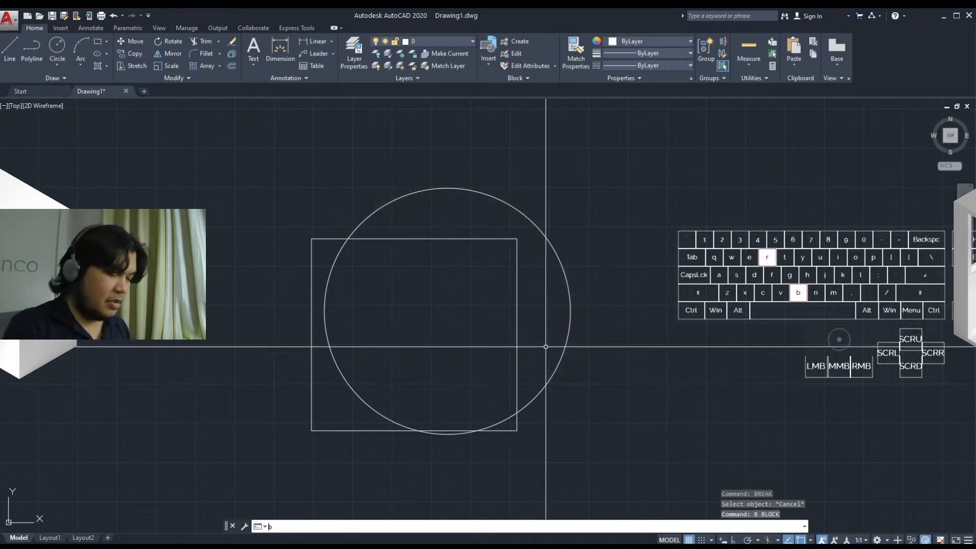
pyautogui.press('Return')
pyautogui.press('Escape')
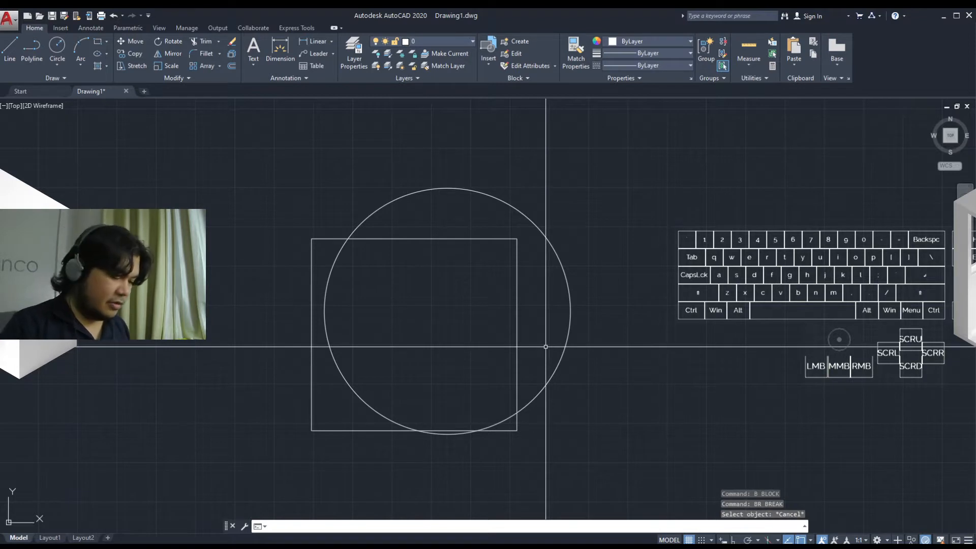
# Step: Break the circle to remove its upper-right arc, from the right side beside the rectangle to a point near the top
pyautogui.write('br')
pyautogui.press('Return')
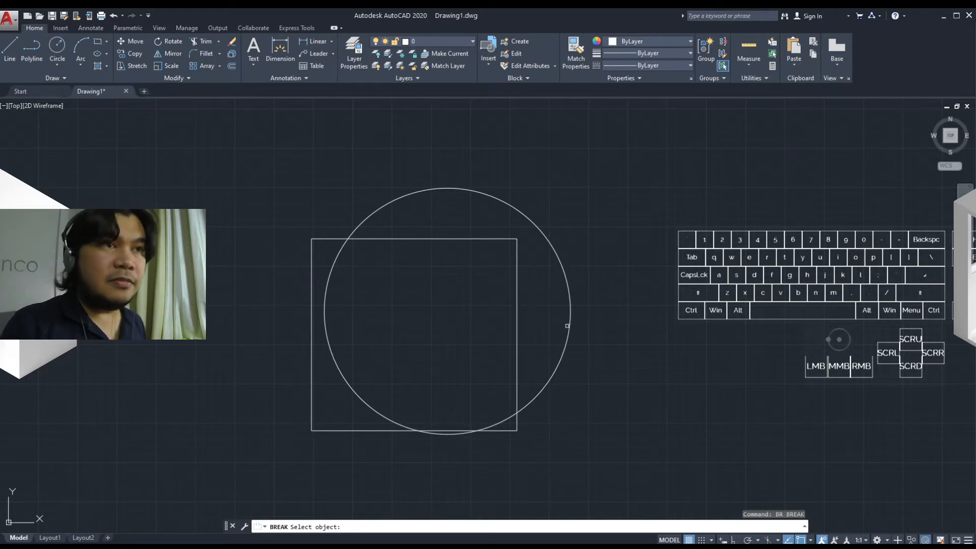
pyautogui.click(568, 295)
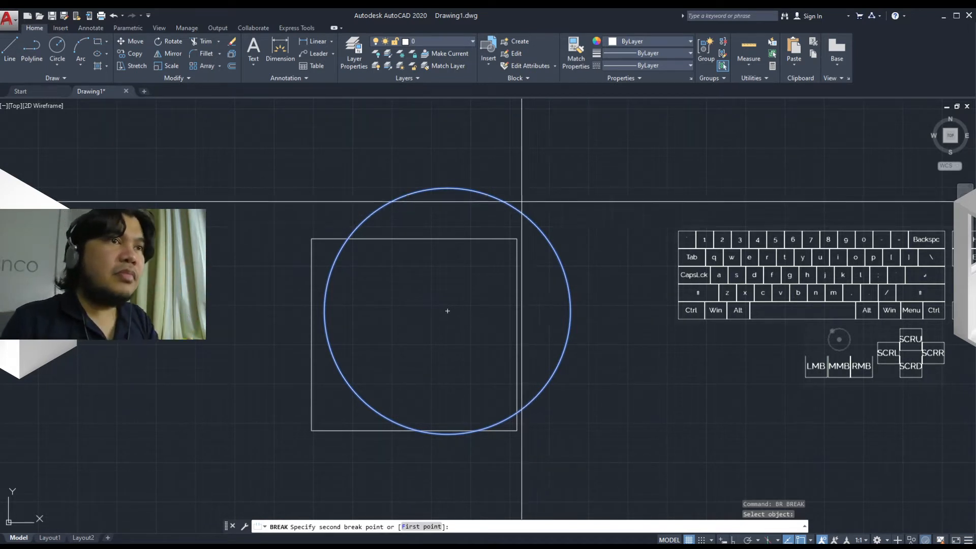
pyautogui.click(496, 197)
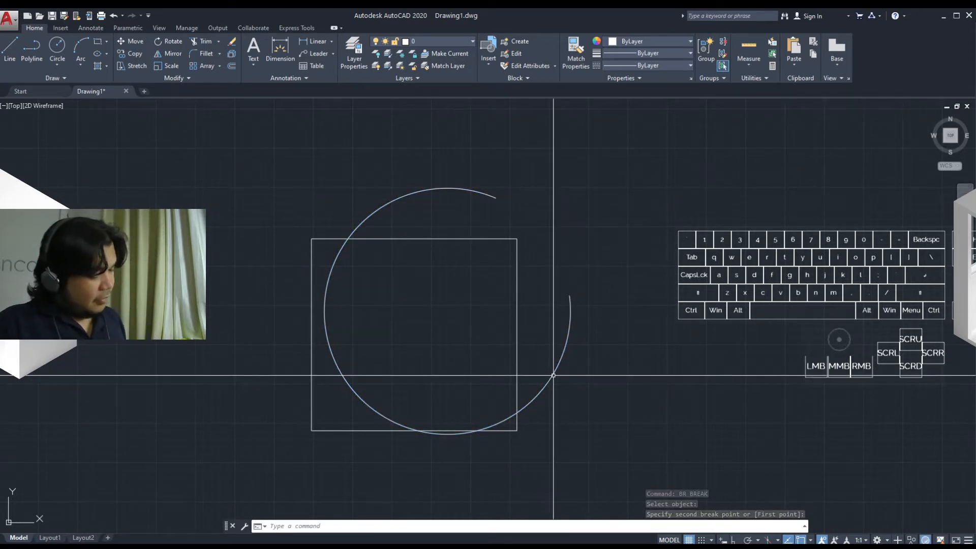
# Step: Break the remaining arc across the rectangle's lower-right corner to open a second, shorter gap
pyautogui.write('br')
pyautogui.press('Return')
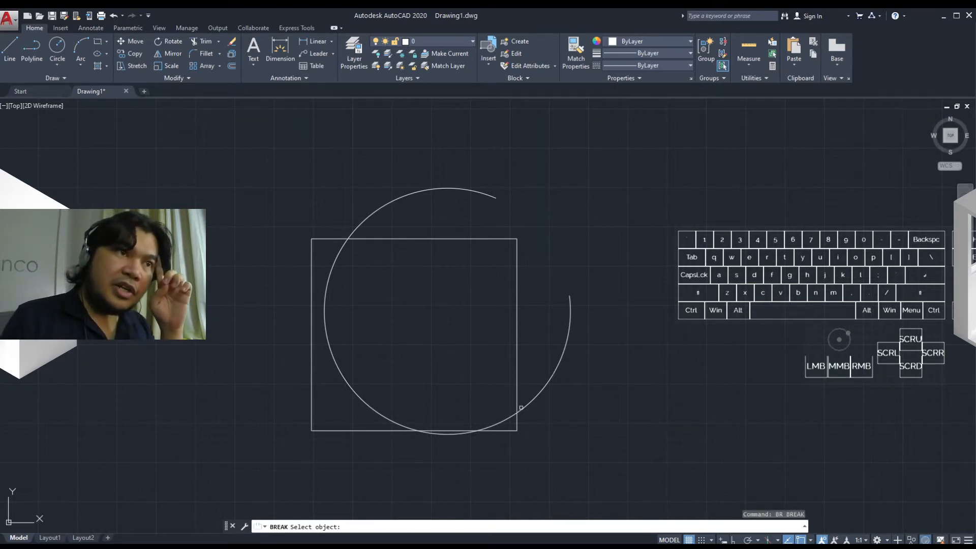
pyautogui.click(534, 398)
pyautogui.click(502, 423)
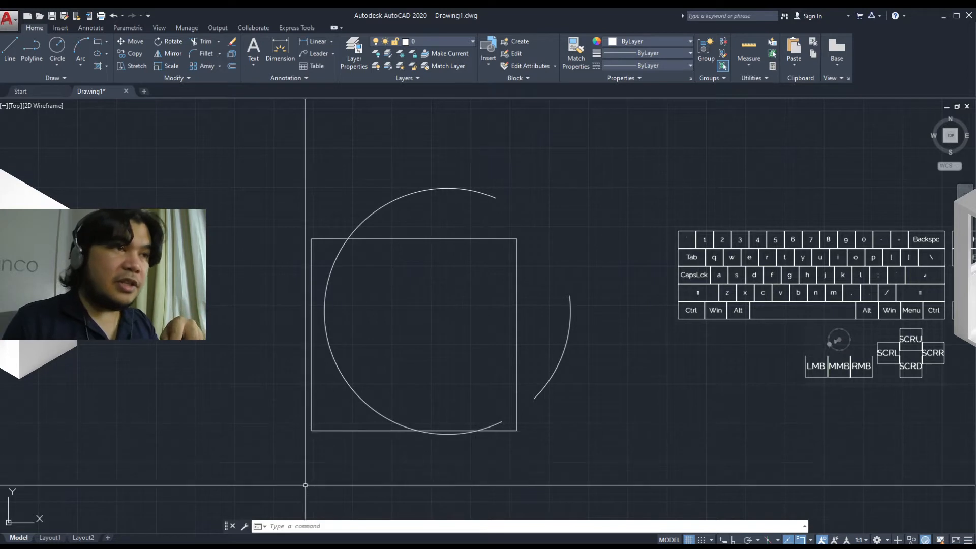
# Step: Select the short right arc and the large left arc to check that they are separate objects, and clear the selection
pyautogui.click(546, 384)
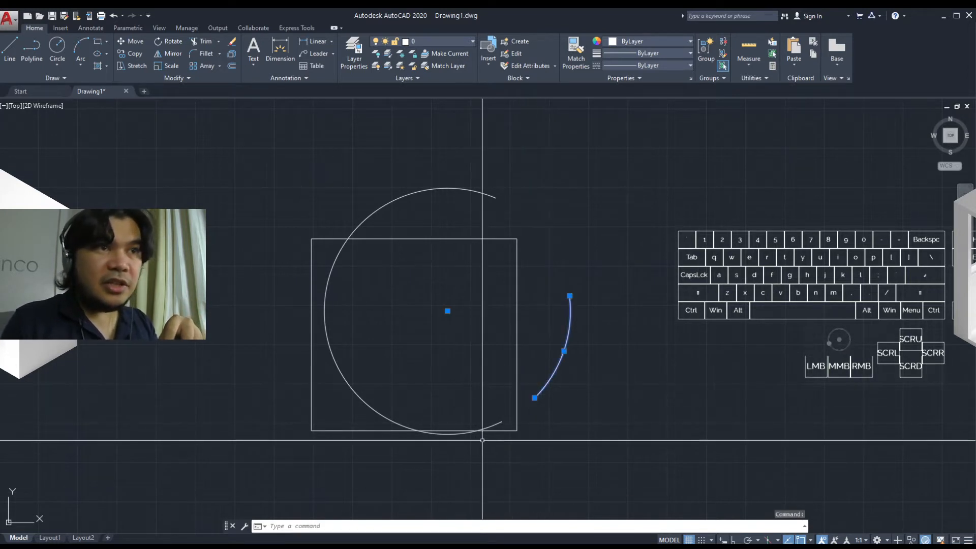
pyautogui.click(493, 423)
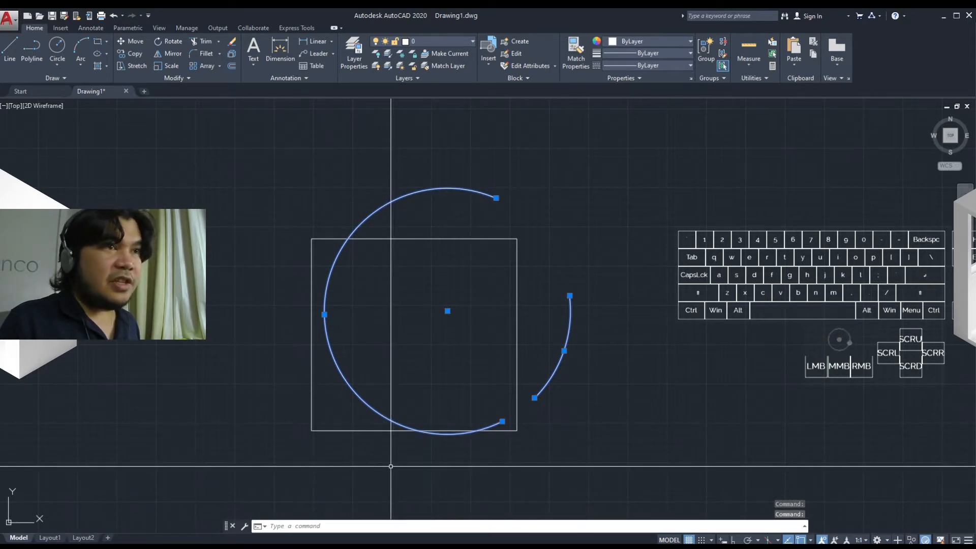
pyautogui.press('Escape')
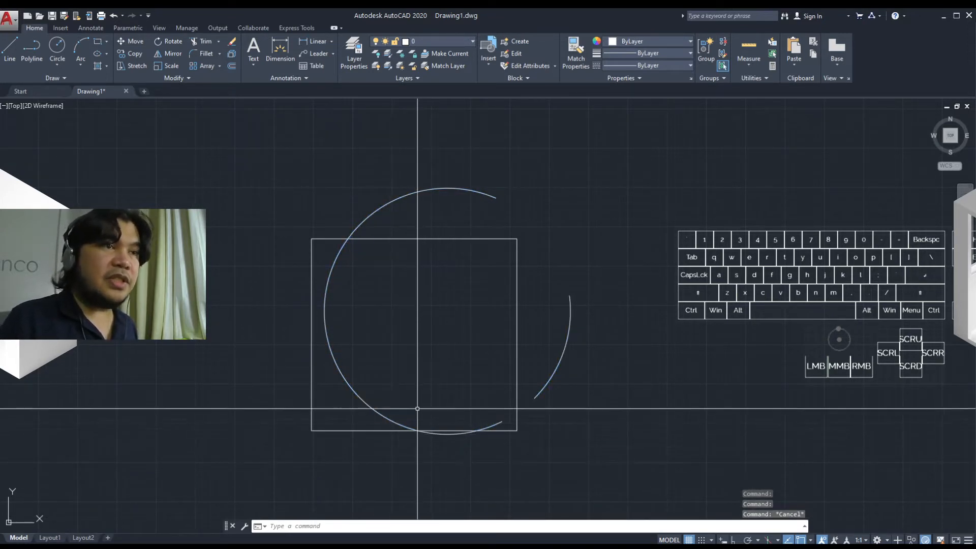
pyautogui.moveTo(416, 398); pyautogui.dragTo(443, 404, button='middle')
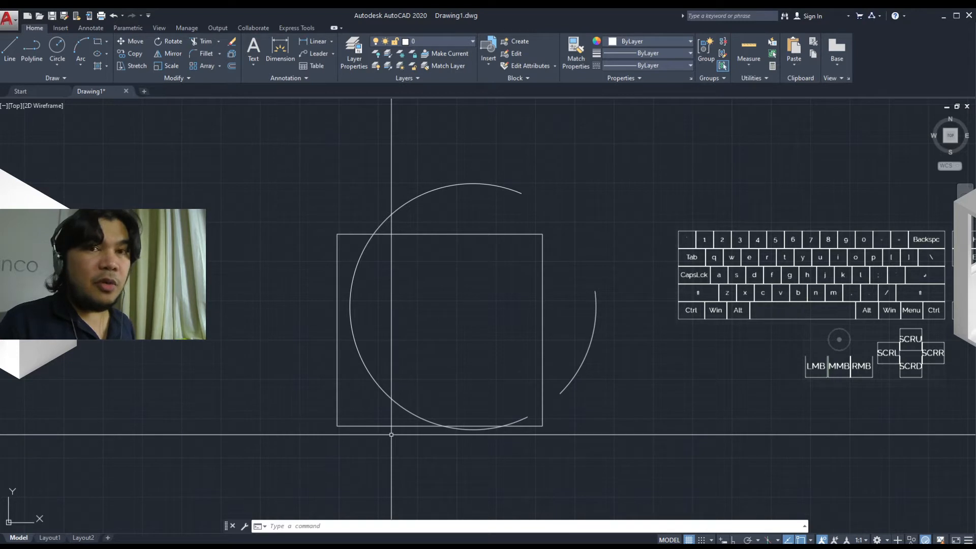
pyautogui.moveTo(355, 433)
pyautogui.mouseDown(button='middle')
pyautogui.moveTo(360, 452)
pyautogui.moveTo(251, 462)
pyautogui.moveTo(267, 474)
pyautogui.mouseUp(button='middle')
pyautogui.scroll(4, 360, 453)
pyautogui.scroll(-2, 360, 452)
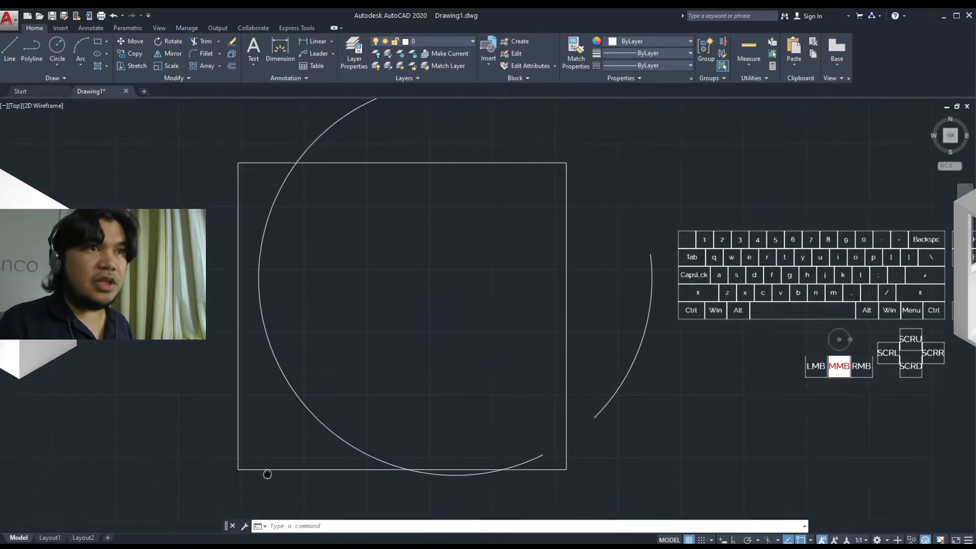
pyautogui.scroll(-2, 515, 355)
pyautogui.click(562, 337)
pyautogui.click(461, 371)
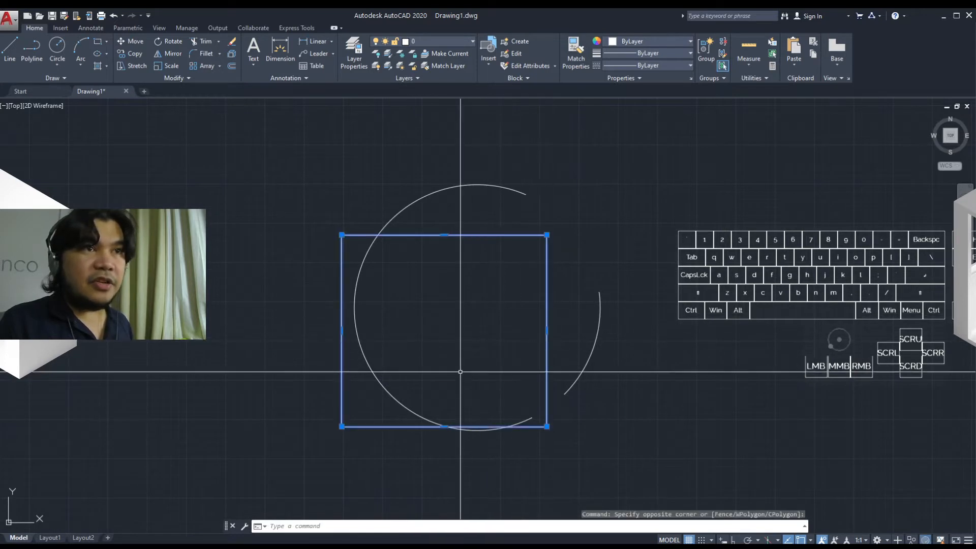
pyautogui.moveTo(524, 396); pyautogui.dragTo(462, 381, button='middle')
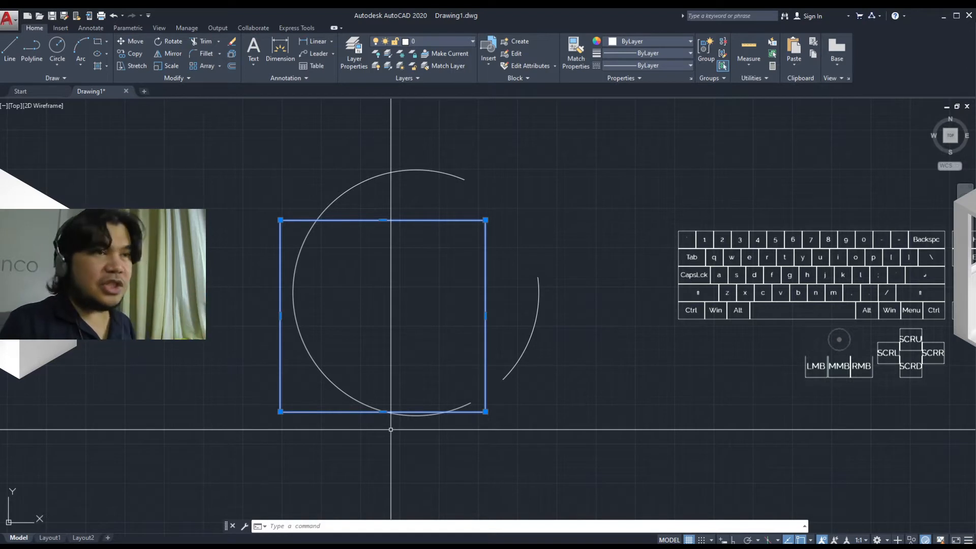
pyautogui.press('Escape')
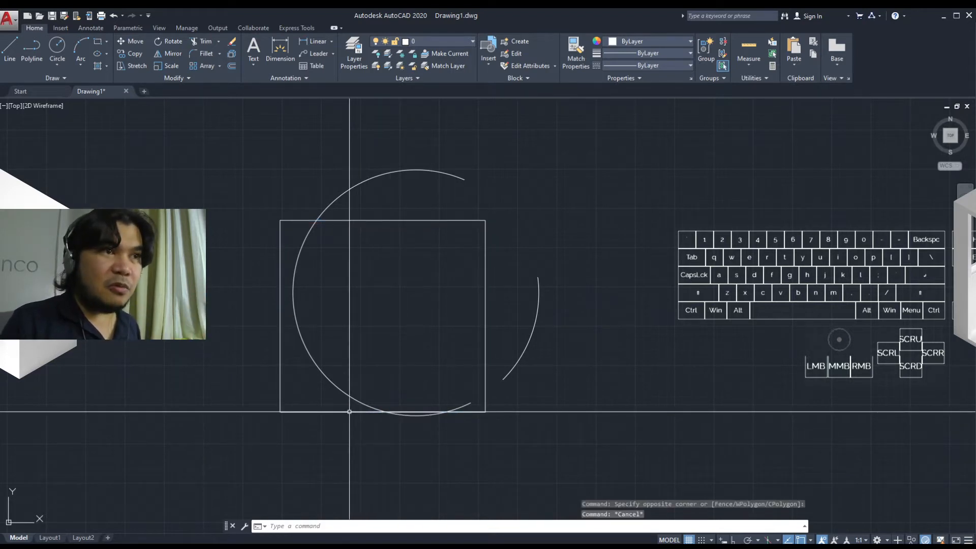
# Step: Scale the rectangle by a factor of .5 from the midpoint of its bottom edge
pyautogui.click(350, 411)
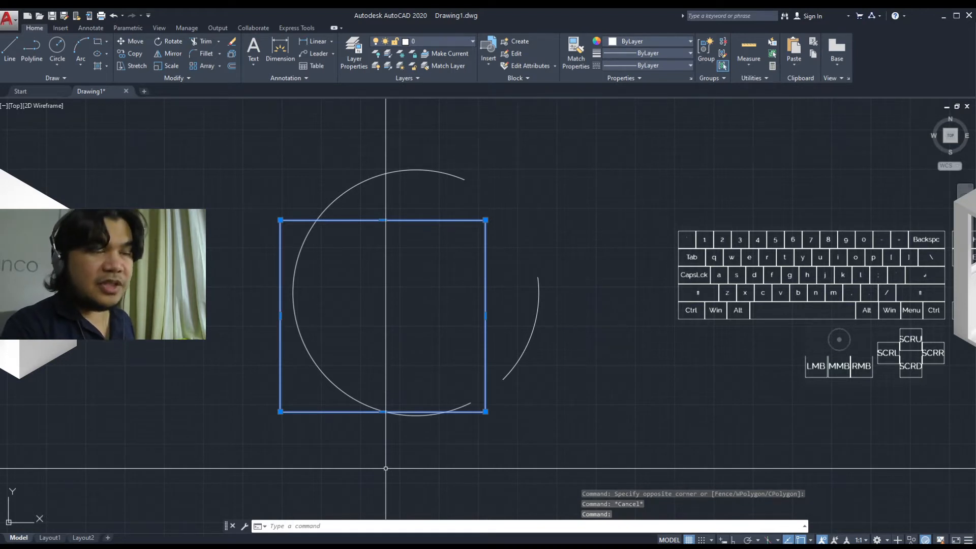
pyautogui.write('sc')
pyautogui.press('space')
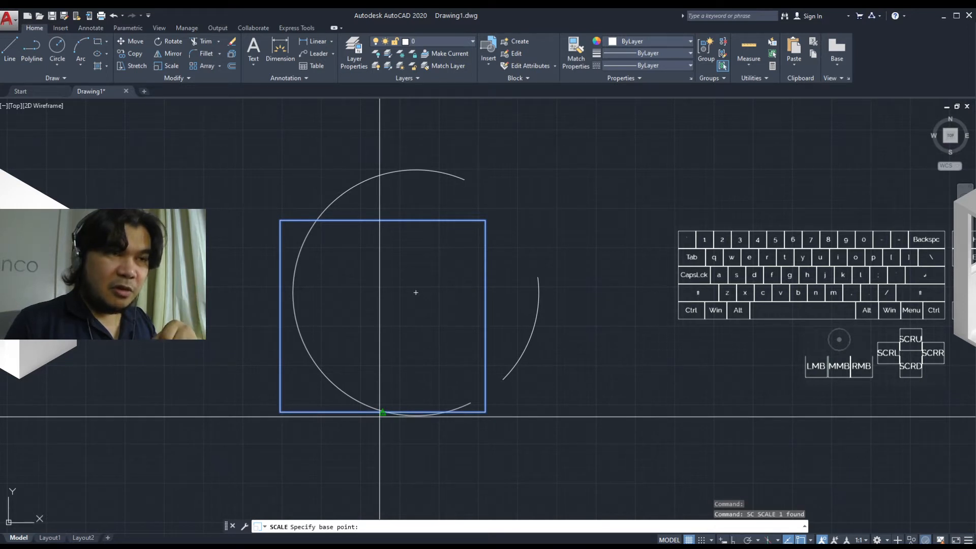
pyautogui.click(380, 417)
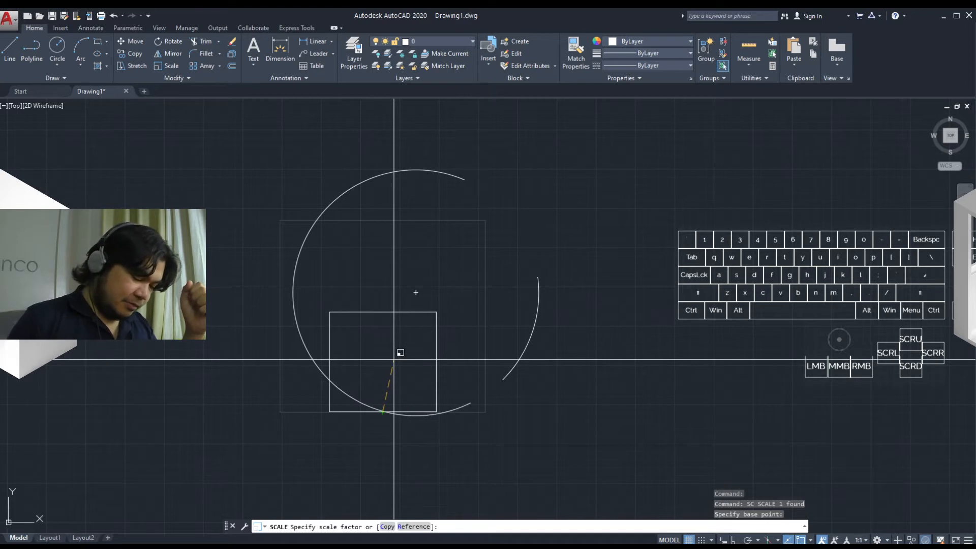
pyautogui.write('.5')
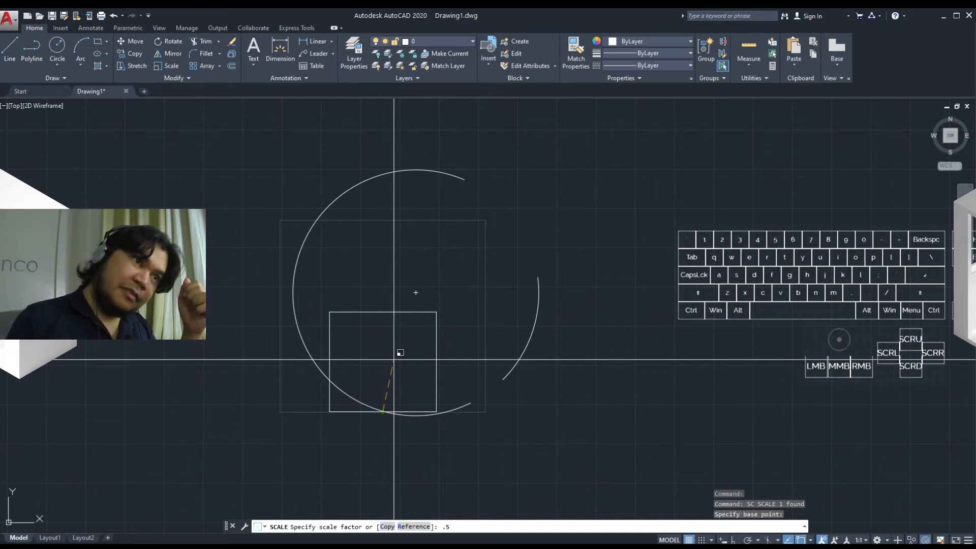
pyautogui.press('Return')
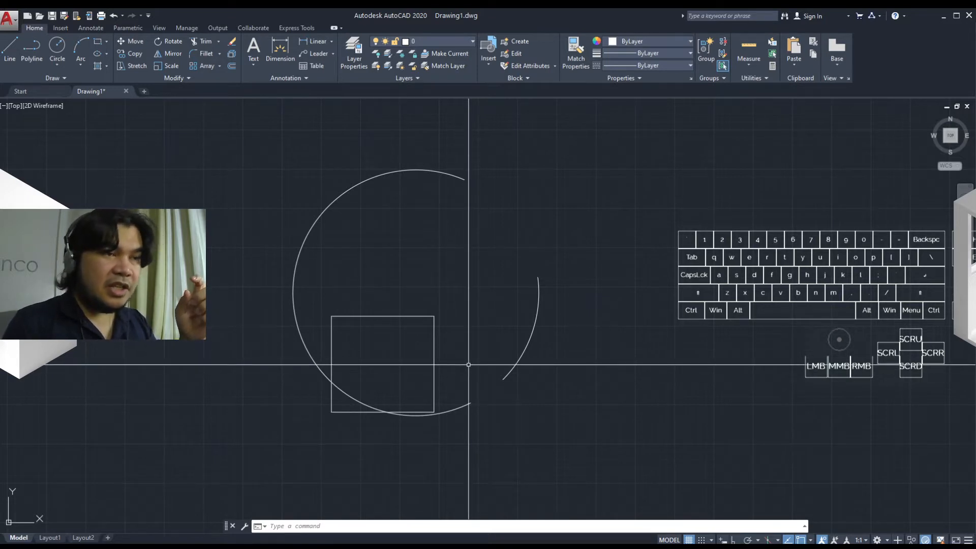
# Step: Draw a two-segment polyline from above the small rectangle up to the right, with its second segment running steeply down across the short arc
pyautogui.write('pl')
pyautogui.press('space')
pyautogui.click(376, 269)
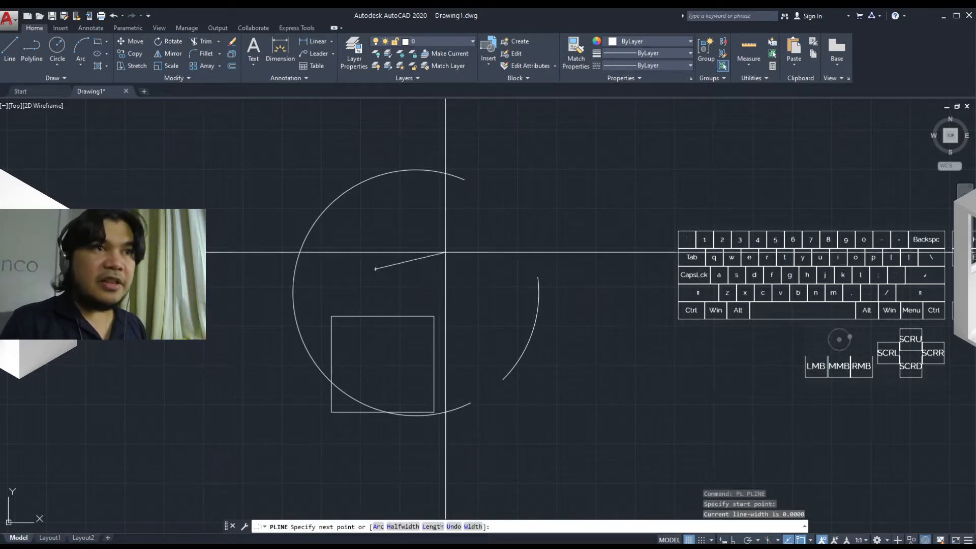
pyautogui.click(514, 235)
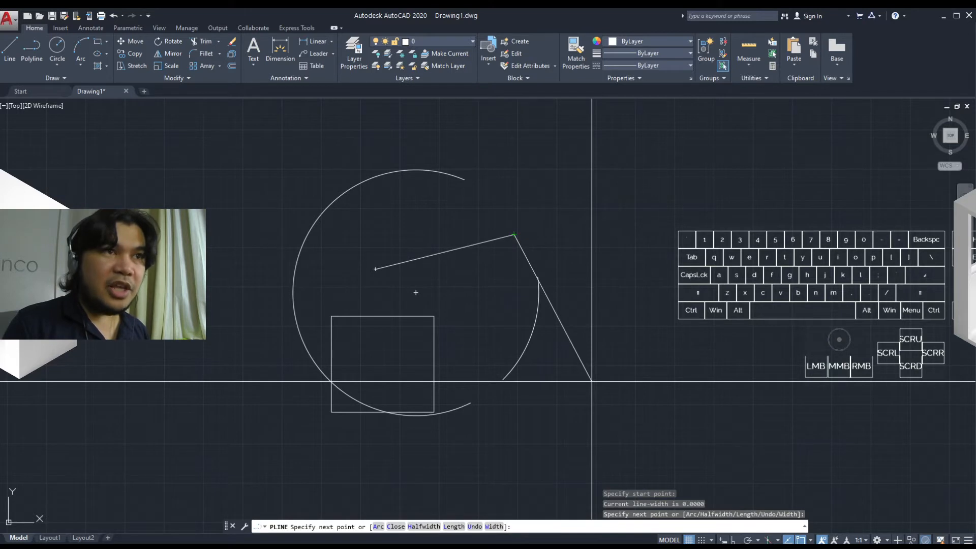
pyautogui.click(554, 398)
pyautogui.press('Escape')
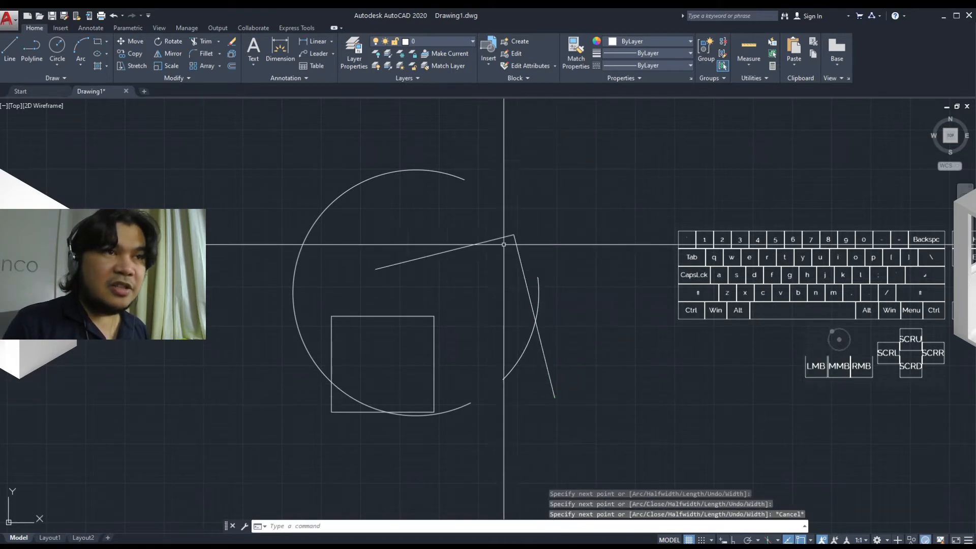
pyautogui.scroll(4, 502, 246)
pyautogui.scroll(-1, 512, 252)
pyautogui.moveTo(543, 250); pyautogui.dragTo(447, 242, button='middle')
pyautogui.scroll(-1, 446, 242)
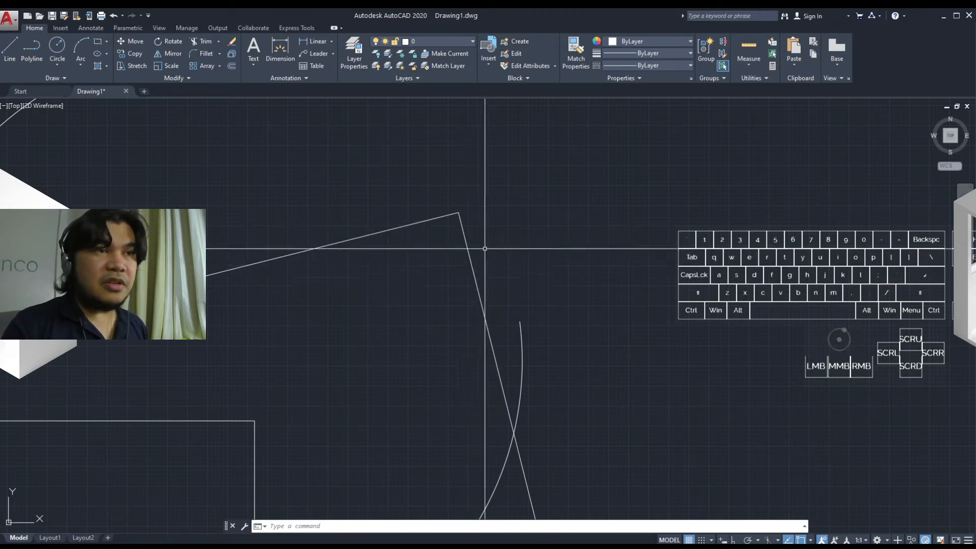
pyautogui.scroll(-2, 481, 298)
pyautogui.scroll(-2, 481, 298)
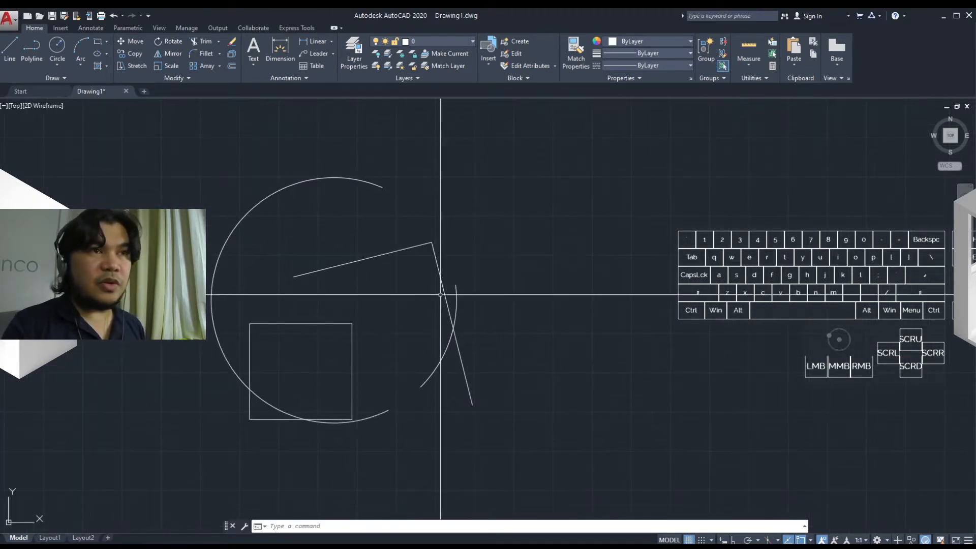
# Step: Draw a single-segment sloping polyline below the arcs, with its upper end beneath the steep segment's lower end
pyautogui.moveTo(450, 294); pyautogui.dragTo(494, 223, button='middle')
pyautogui.moveTo(515, 344); pyautogui.dragTo(545, 312, button='middle')
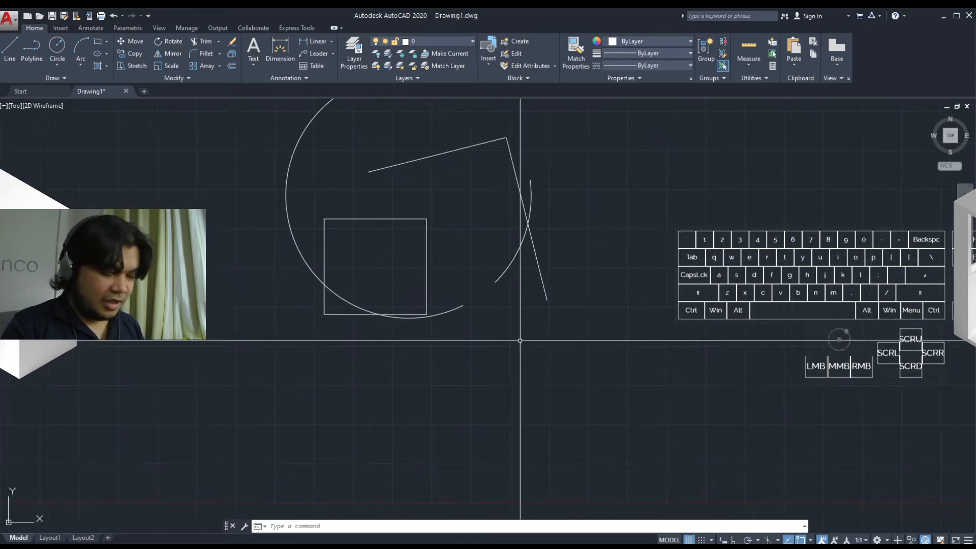
pyautogui.write('pl')
pyautogui.press('space')
pyautogui.click(402, 413)
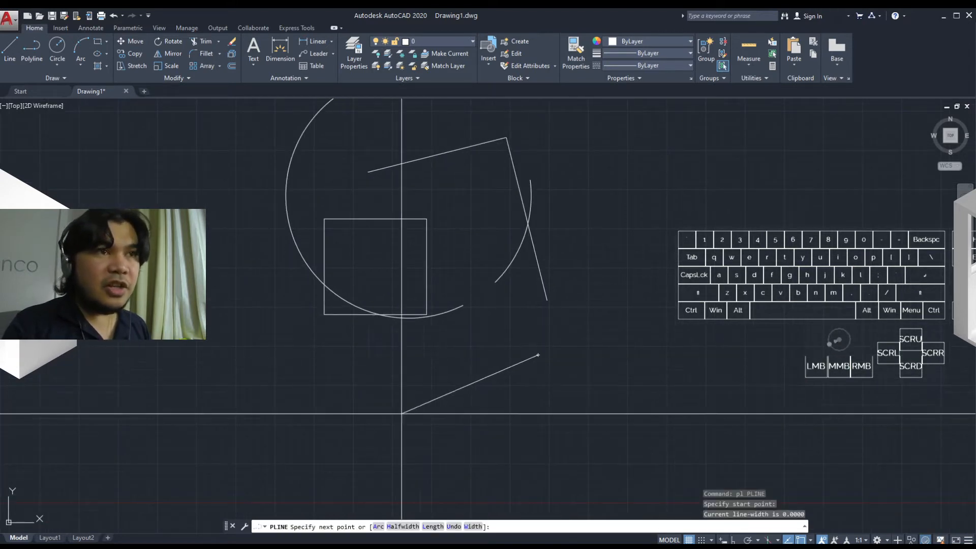
pyautogui.click(538, 355)
pyautogui.press('Escape')
# Step: Fillet the steep segment's lower end to the sloping polyline's upper end with radius 0, and undo that fillet
pyautogui.scroll(3, 561, 354)
pyautogui.moveTo(556, 358)
pyautogui.mouseDown(button='middle')
pyautogui.moveTo(516, 403)
pyautogui.moveTo(523, 385)
pyautogui.mouseUp(button='middle')
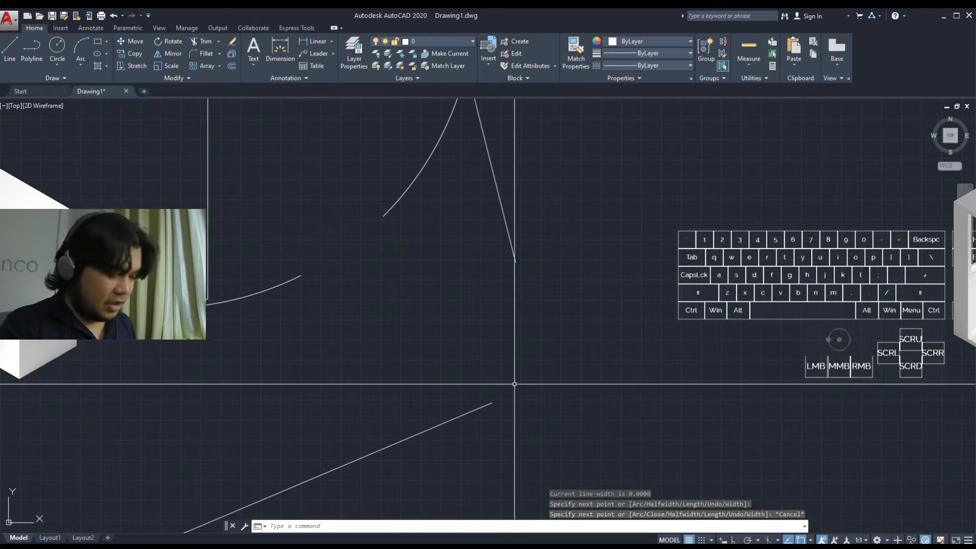
pyautogui.write('f')
pyautogui.press('space')
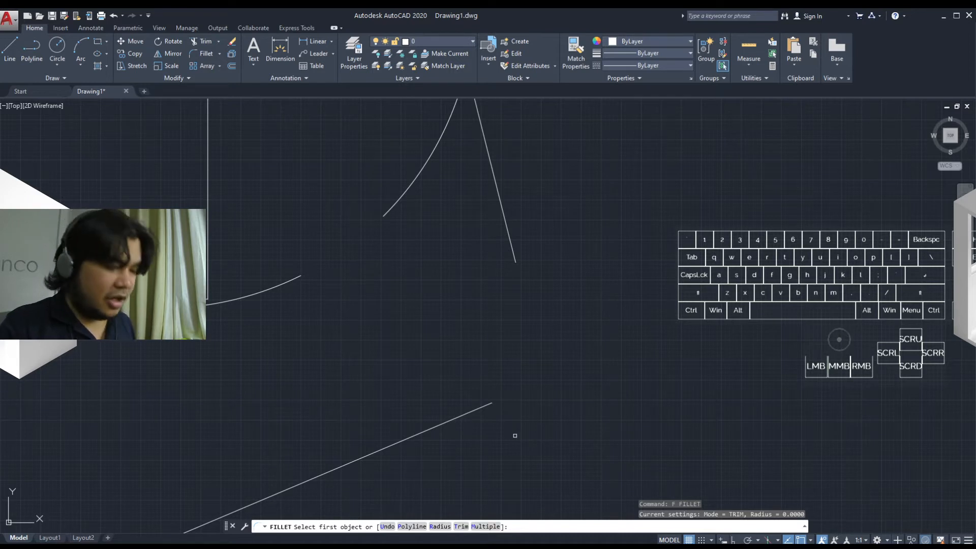
pyautogui.write('r')
pyautogui.press('Return')
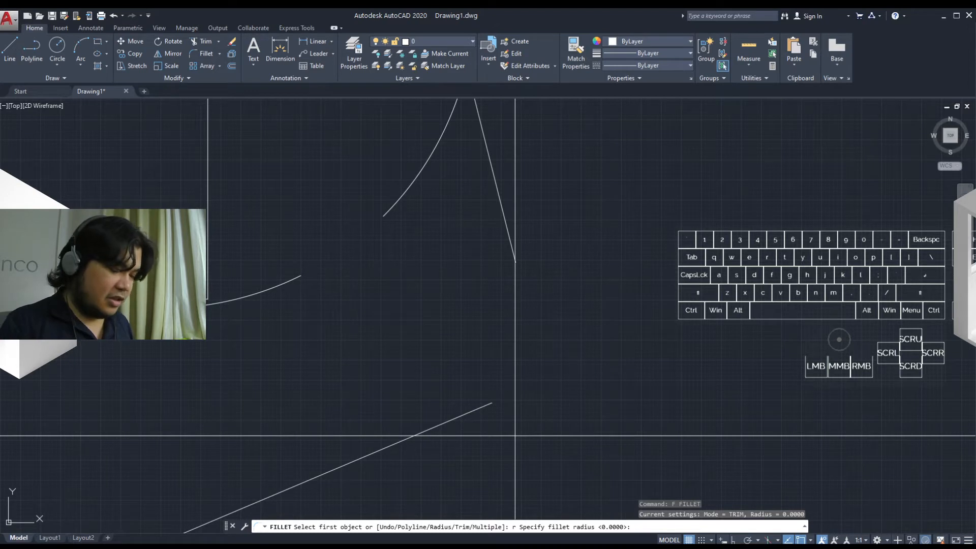
pyautogui.write('0')
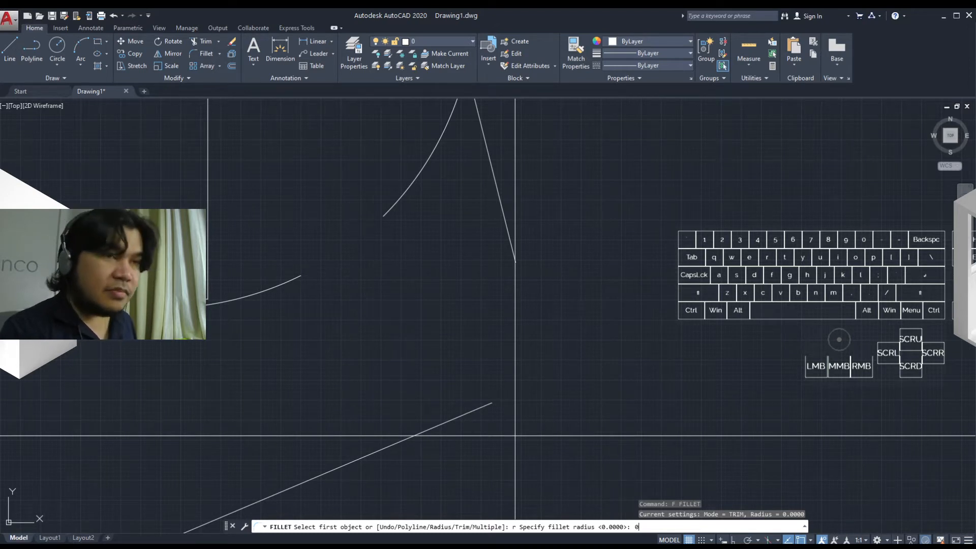
pyautogui.press('Return')
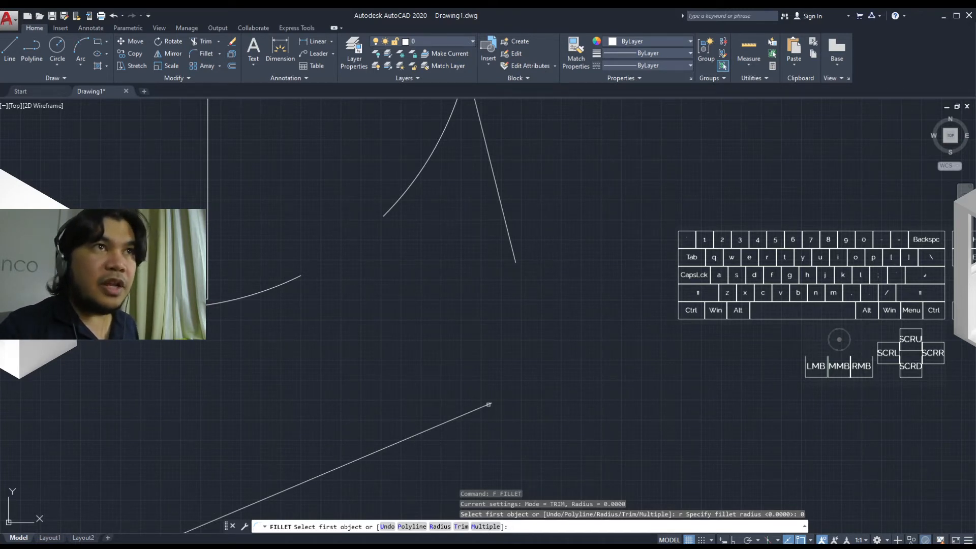
pyautogui.click(513, 253)
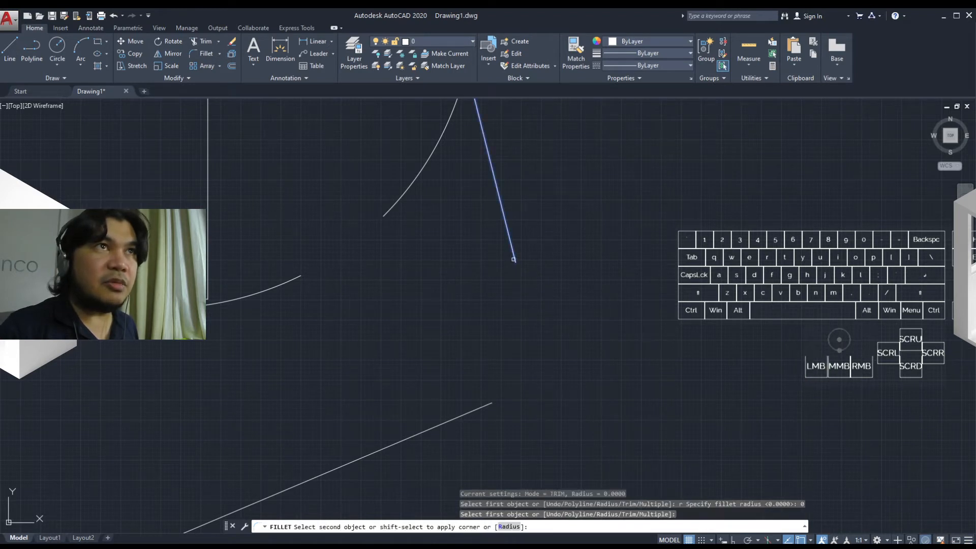
pyautogui.click(484, 405)
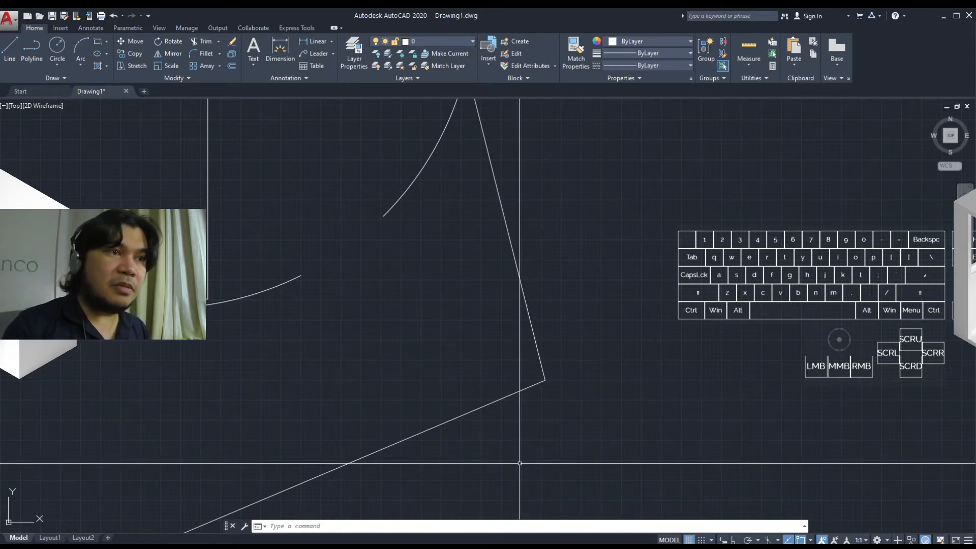
pyautogui.write('u')
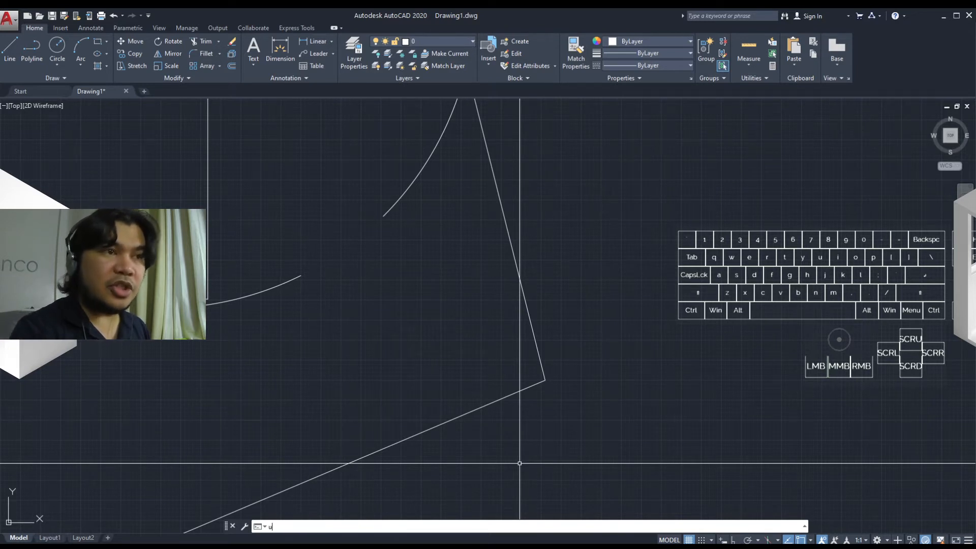
pyautogui.press('Return')
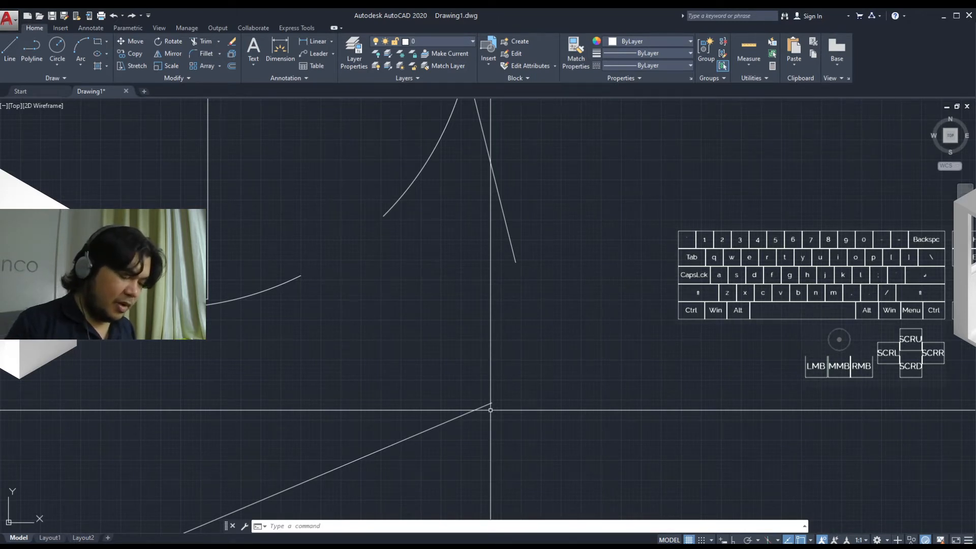
# Step: Fillet the sloping lower polyline and the steep segment with a radius of 3
pyautogui.write('f')
pyautogui.press('space')
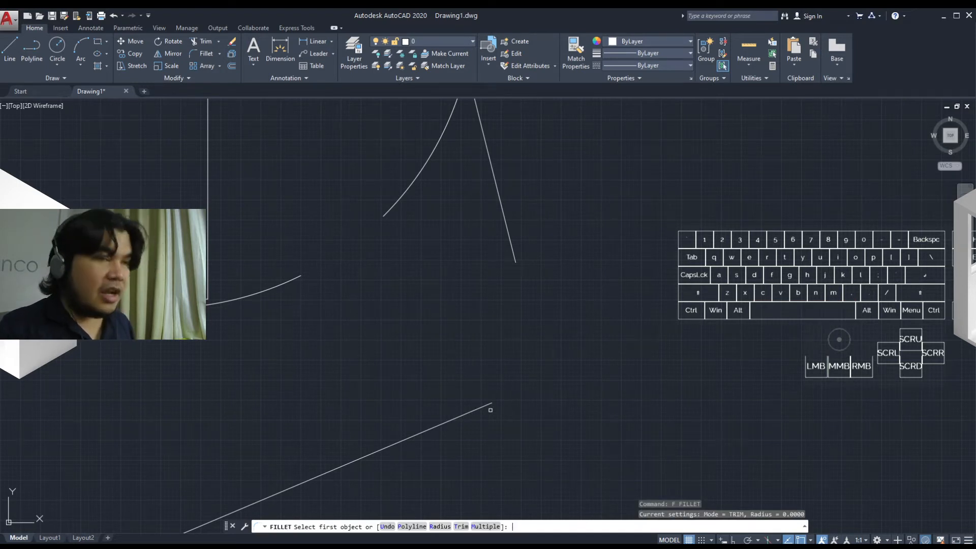
pyautogui.write('r')
pyautogui.press('space')
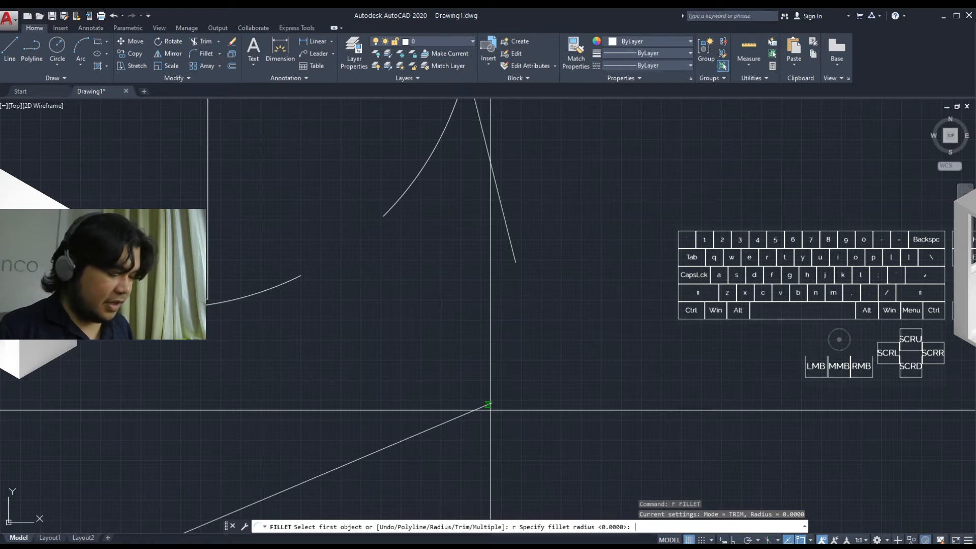
pyautogui.write('3')
pyautogui.press('space')
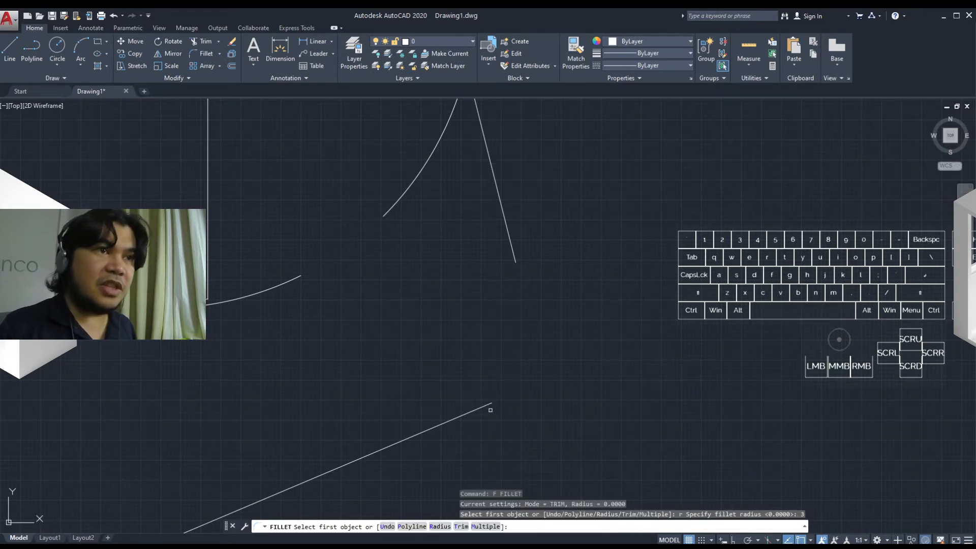
pyautogui.click(487, 406)
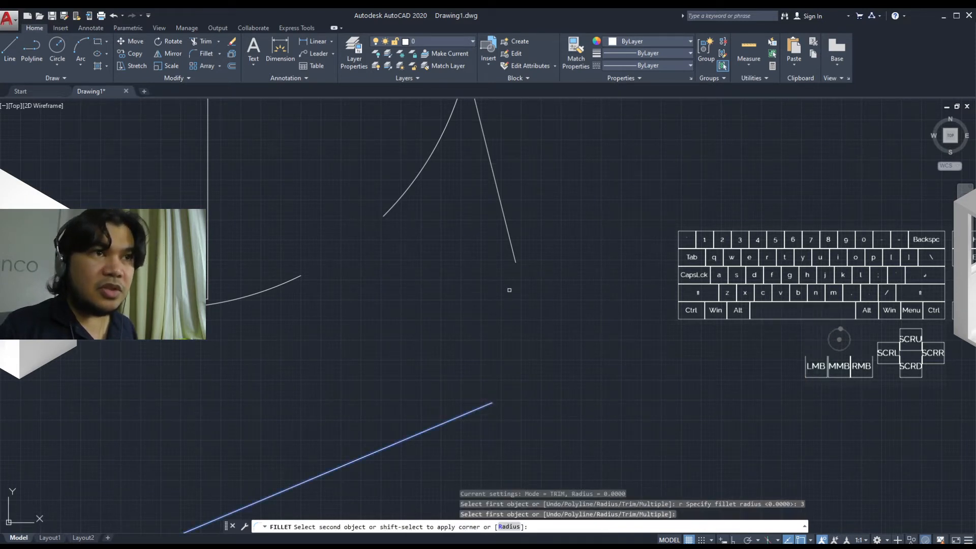
pyautogui.click(513, 246)
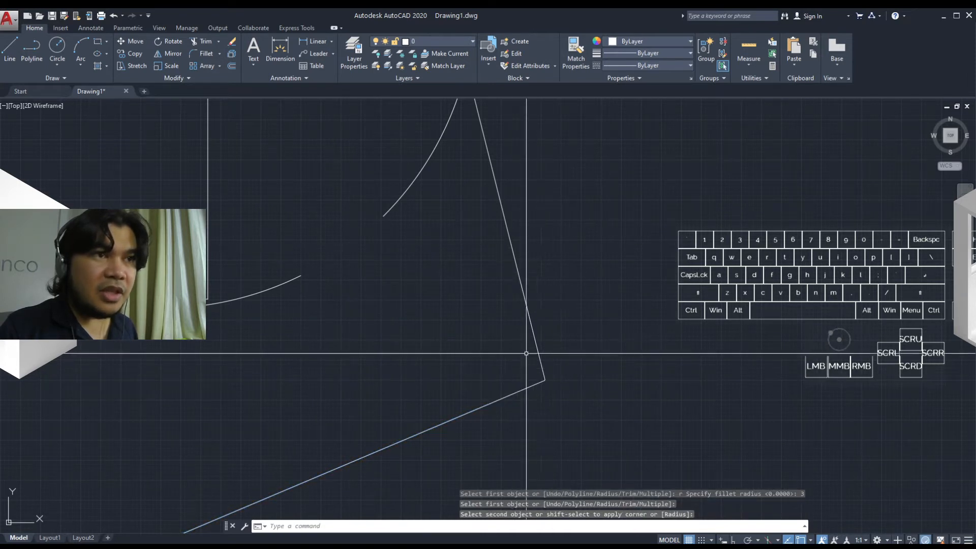
# Step: Examine the rounded corner between the steep segment and the lower sloping line up close and within the whole drawing
pyautogui.scroll(5, 544, 381)
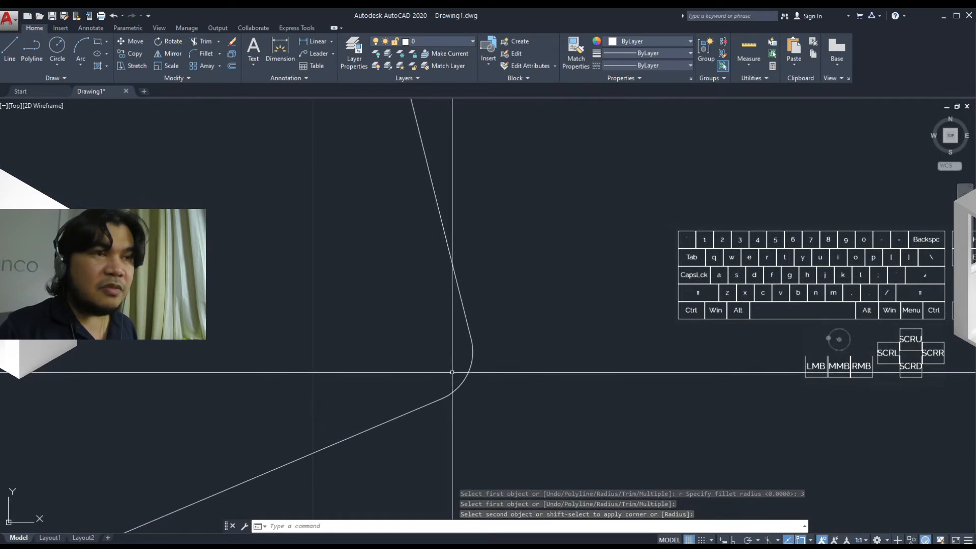
pyautogui.scroll(5, 452, 372)
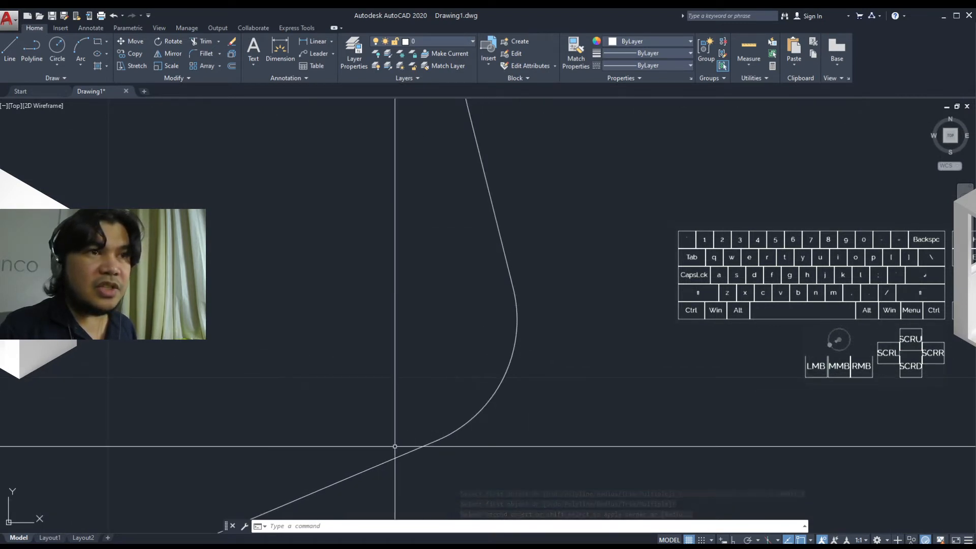
pyautogui.scroll(-5, 420, 454)
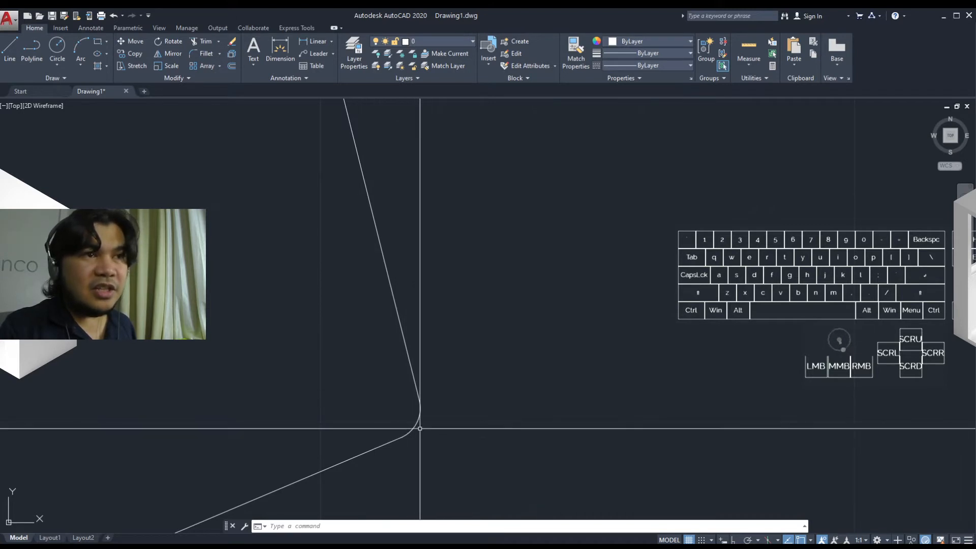
pyautogui.scroll(-3, 419, 428)
pyautogui.moveTo(388, 408); pyautogui.dragTo(519, 367, button='middle')
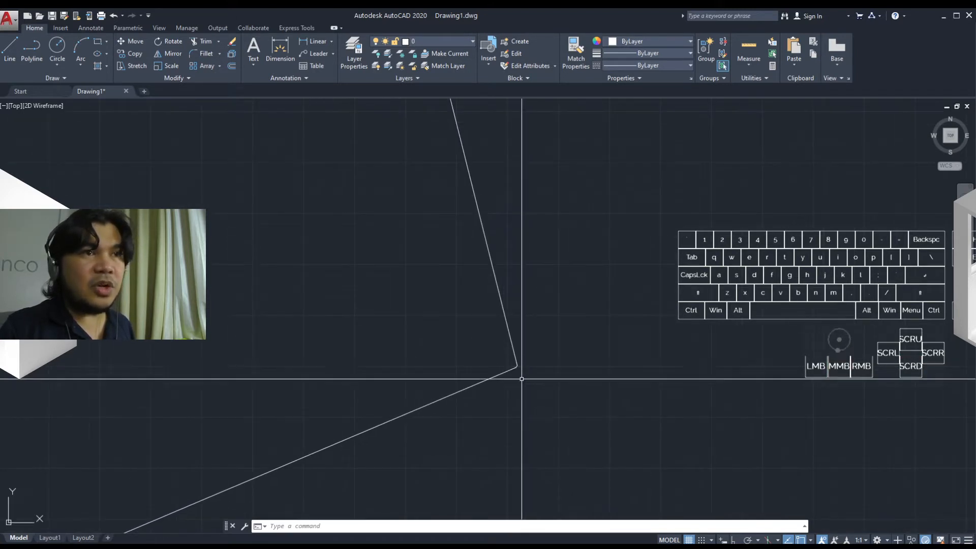
pyautogui.scroll(3, 520, 382)
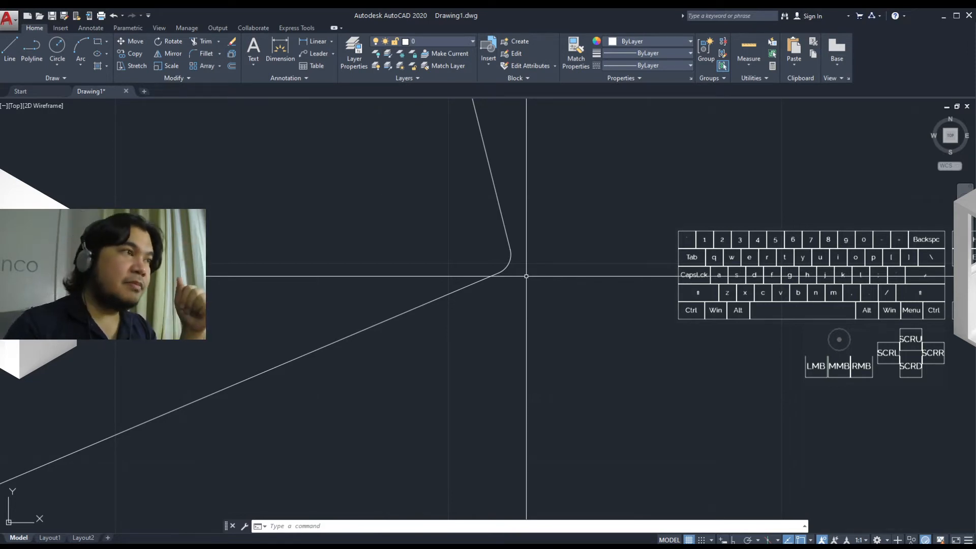
pyautogui.scroll(-2, 473, 334)
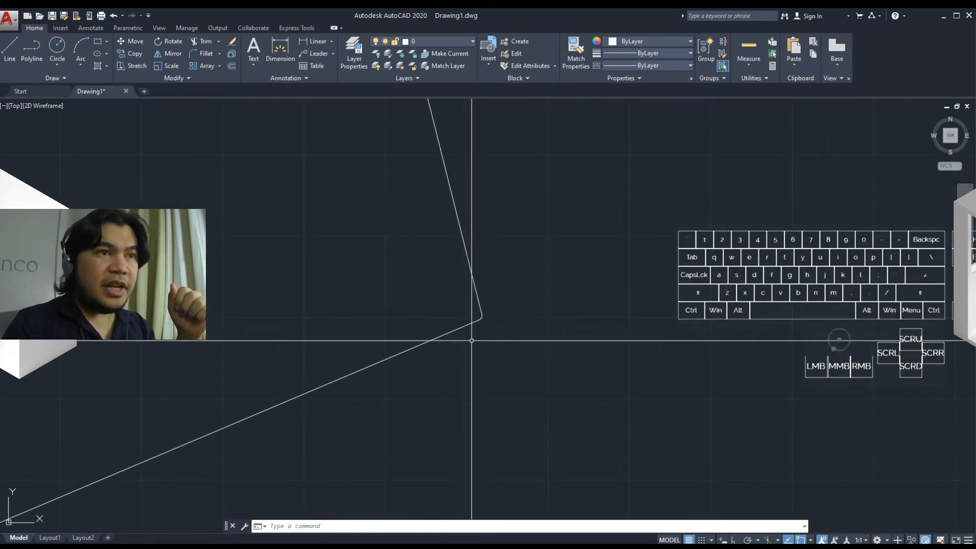
pyautogui.moveTo(473, 333)
pyautogui.mouseDown(button='middle')
pyautogui.moveTo(502, 348)
pyautogui.moveTo(416, 326)
pyautogui.moveTo(520, 370)
pyautogui.mouseUp(button='middle')
pyautogui.scroll(-4, 501, 349)
pyautogui.scroll(-4, 416, 327)
pyautogui.scroll(2, 450, 343)
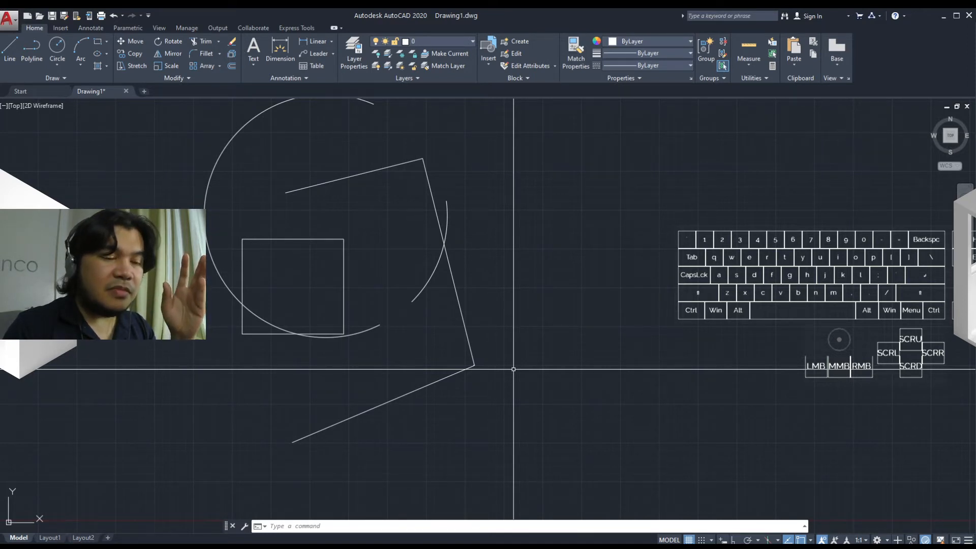
pyautogui.moveTo(509, 327)
pyautogui.mouseDown(button='middle')
pyautogui.moveTo(476, 316)
pyautogui.moveTo(536, 335)
pyautogui.moveTo(541, 346)
pyautogui.mouseUp(button='middle')
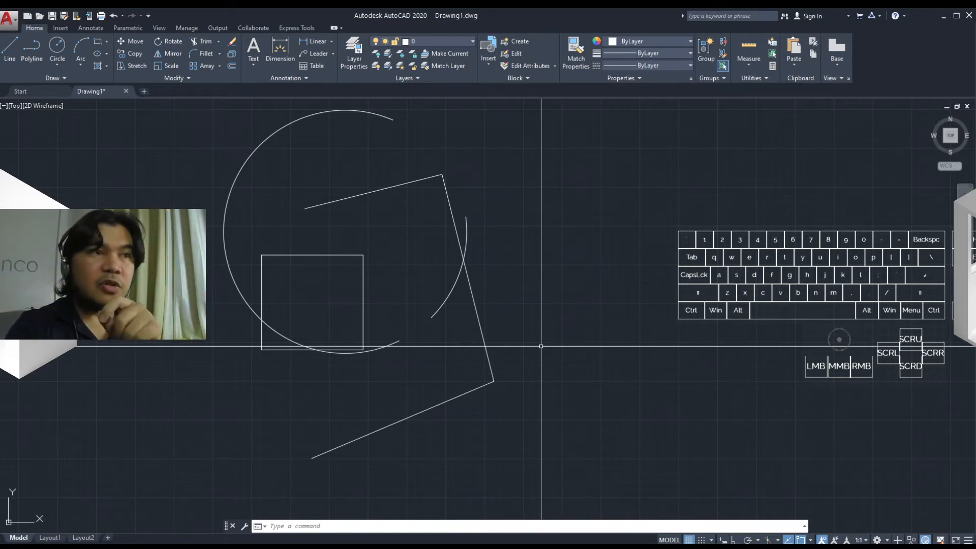
pyautogui.moveTo(453, 305); pyautogui.dragTo(514, 342, button='middle')
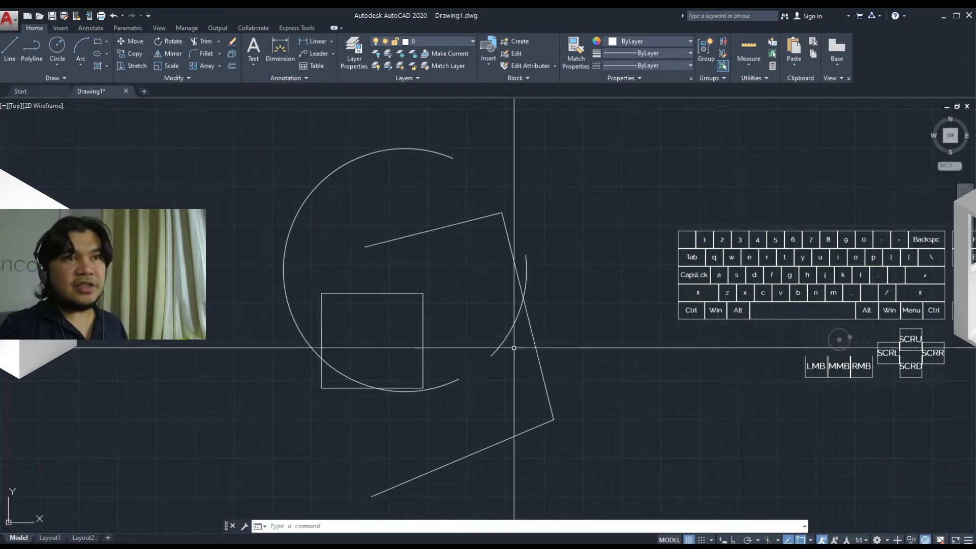
# Step: Draw a polyline through the small rectangle's corners that forms both of its diagonals, joined along its top edge
pyautogui.scroll(2, 427, 340)
pyautogui.moveTo(406, 348); pyautogui.dragTo(505, 337, button='middle')
pyautogui.write('pl')
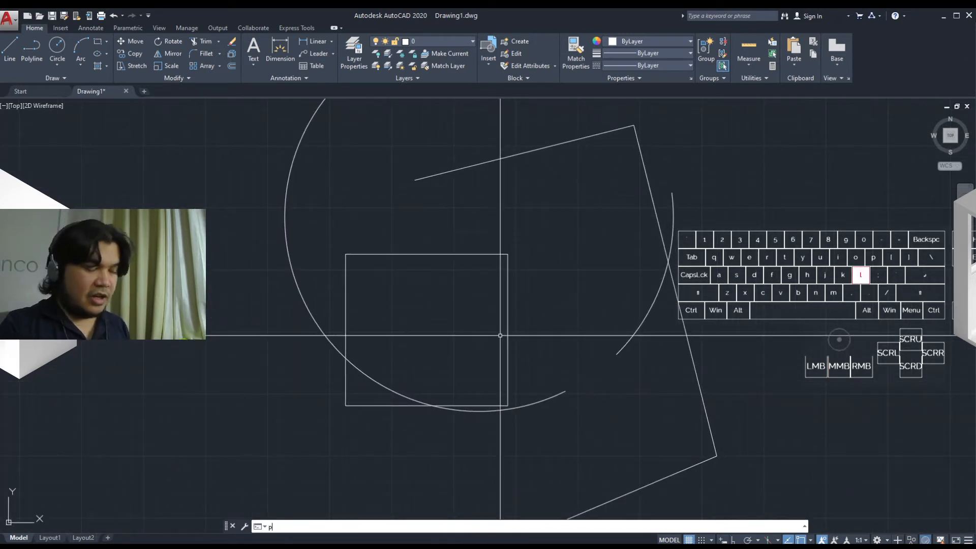
pyautogui.press('space')
pyautogui.click(346, 406)
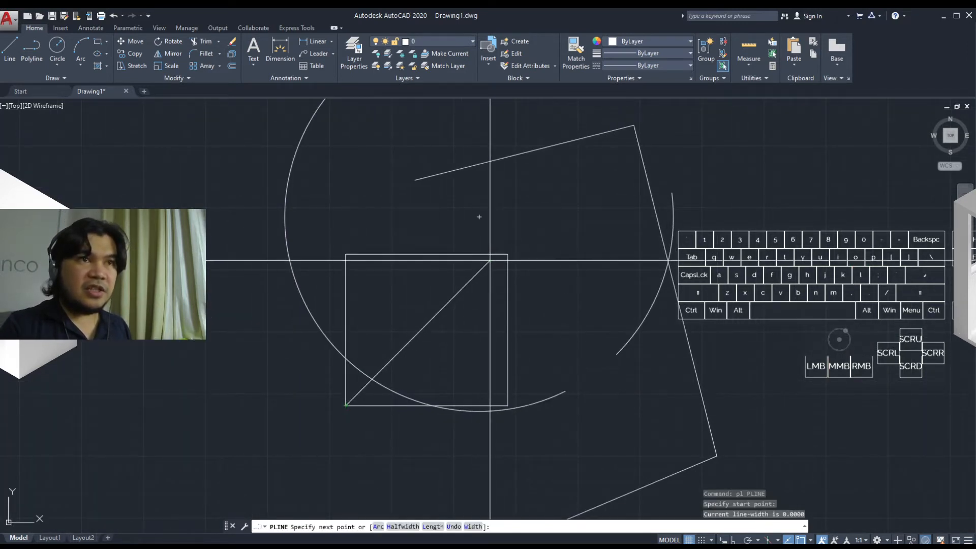
pyautogui.click(506, 254)
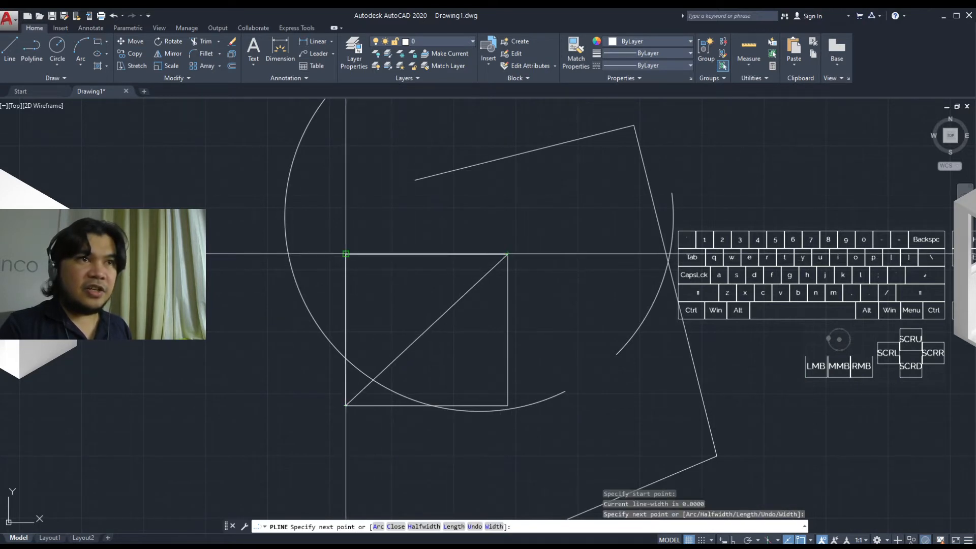
pyautogui.click(507, 405)
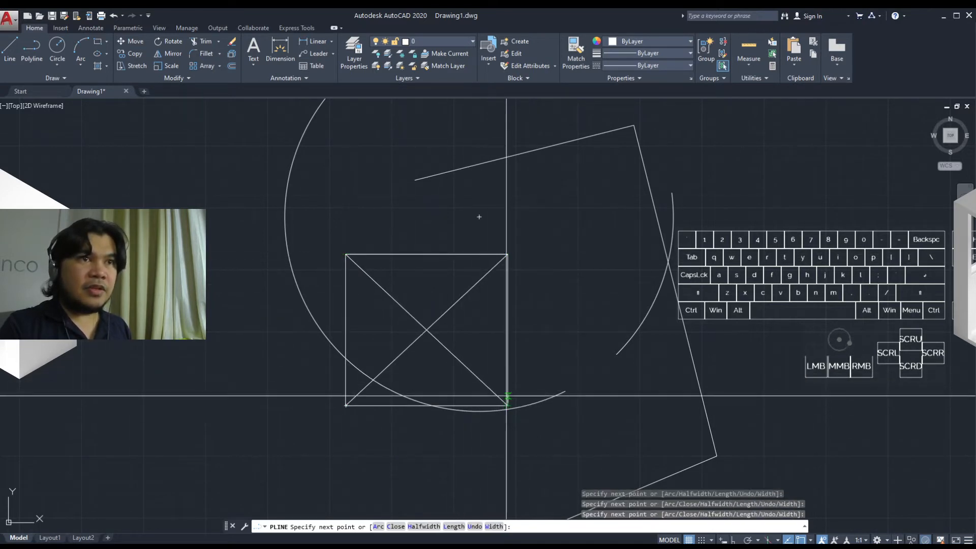
pyautogui.press('Escape')
# Step: Draw a small circle centred on the crossing of the rectangle's diagonals, well inside the rectangle
pyautogui.moveTo(416, 226); pyautogui.dragTo(416, 225, button='middle')
pyautogui.scroll(-2, 402, 224)
pyautogui.scroll(2, 383, 283)
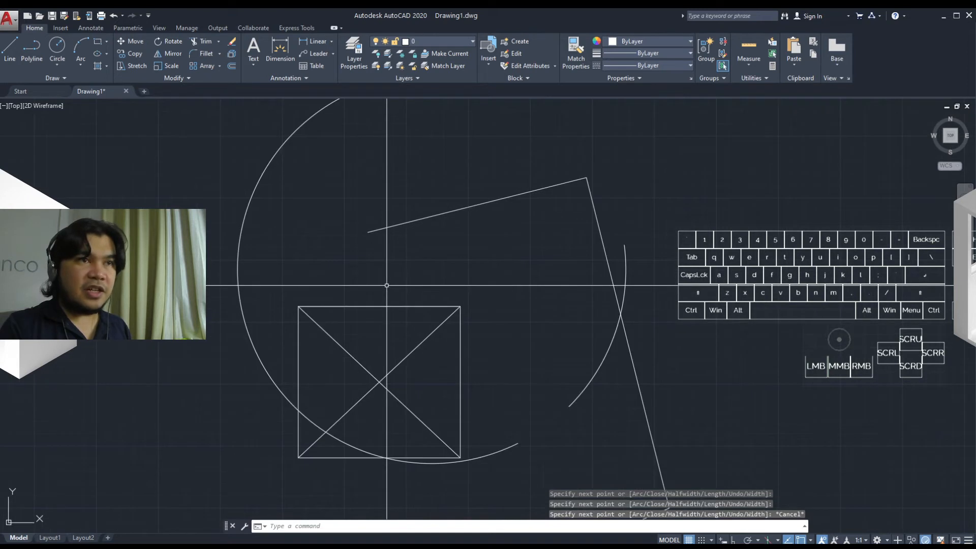
pyautogui.moveTo(383, 283); pyautogui.dragTo(357, 236, button='middle')
pyautogui.write('c')
pyautogui.press('space')
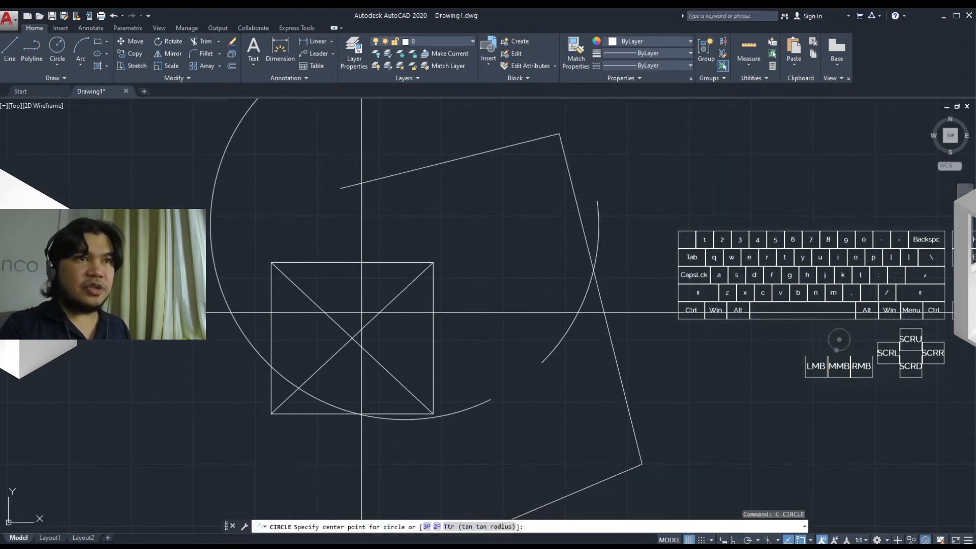
pyautogui.click(352, 338)
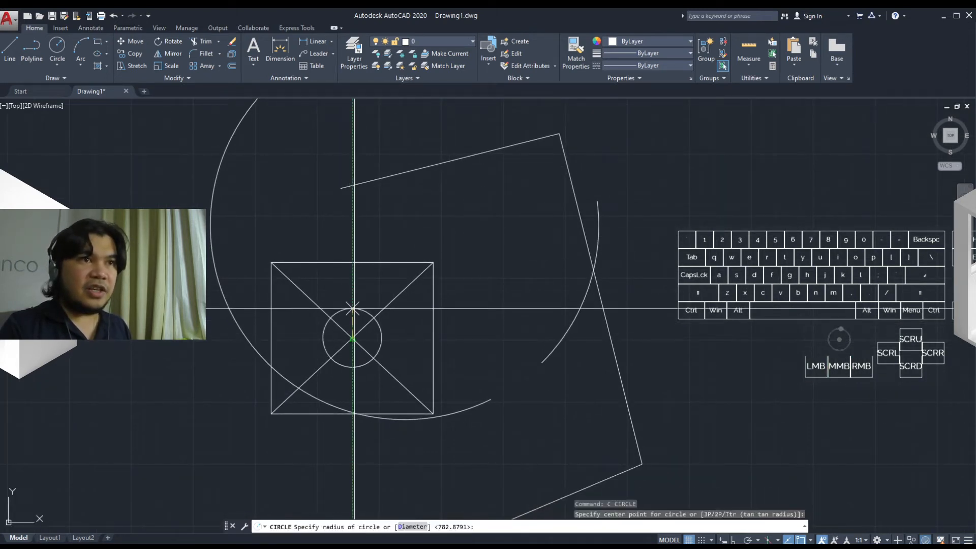
pyautogui.press('Escape')
# Step: Move the small circle straight up with Ortho on, placing it just above the left end of the upper polyline
pyautogui.click(375, 331)
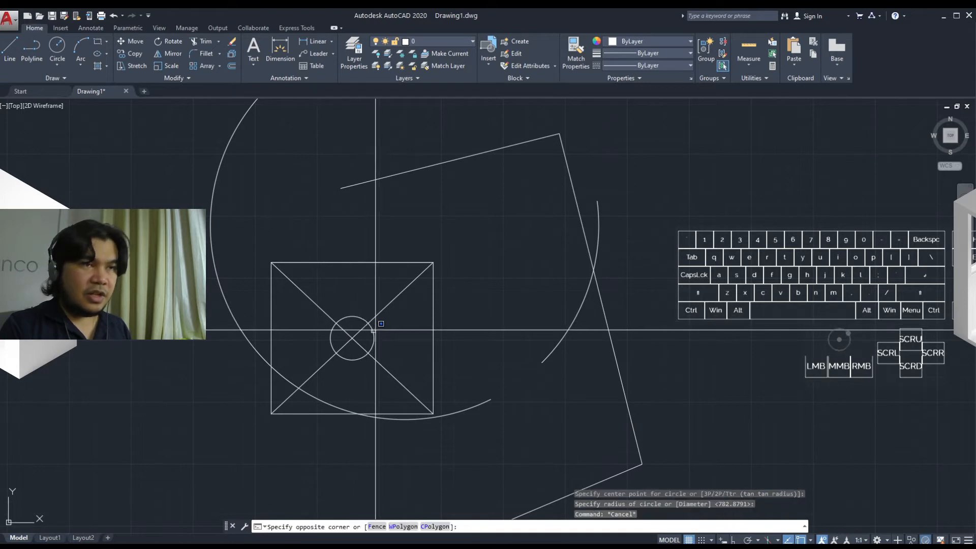
pyautogui.click(333, 356)
pyautogui.moveTo(393, 317); pyautogui.dragTo(429, 340, button='middle')
pyautogui.write('m')
pyautogui.press('Return')
pyautogui.click(515, 346)
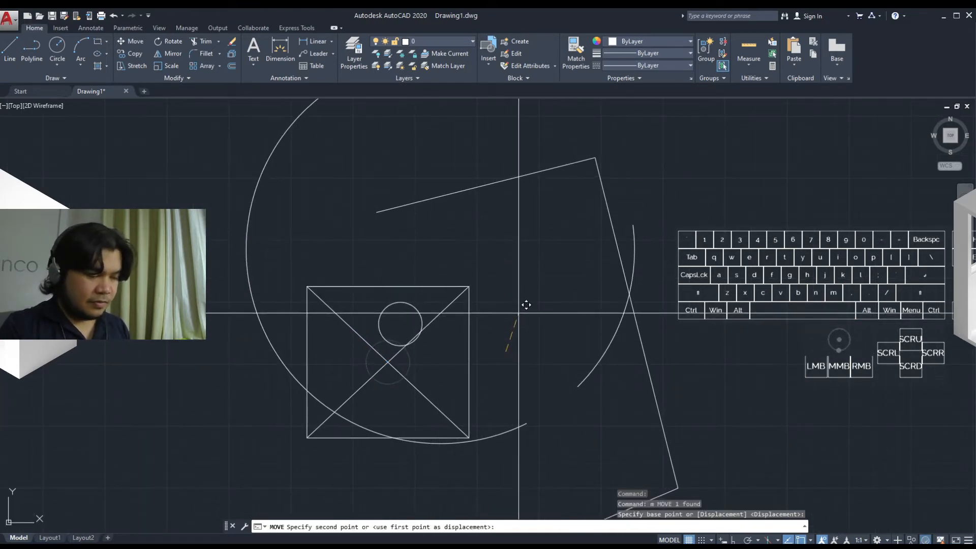
pyautogui.press('F8')
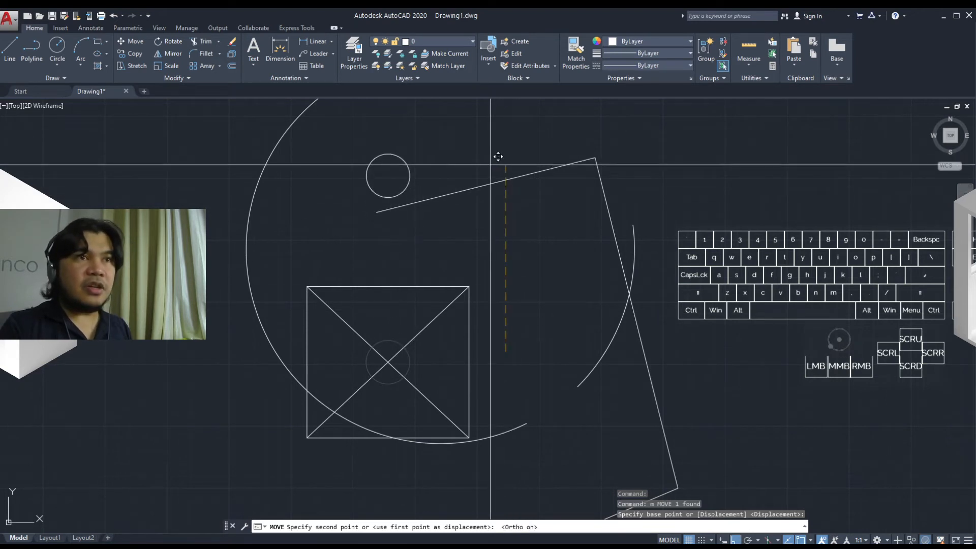
pyautogui.click(491, 165)
pyautogui.press('Escape')
pyautogui.scroll(-2, 366, 217)
pyautogui.moveTo(437, 251); pyautogui.dragTo(422, 222, button='middle')
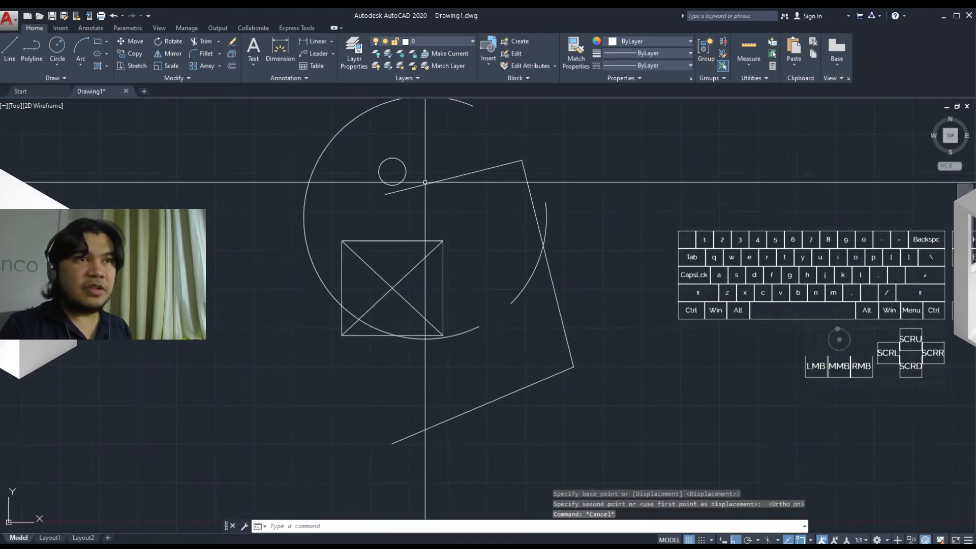
pyautogui.moveTo(404, 173); pyautogui.dragTo(430, 192, button='middle')
pyautogui.scroll(2, 432, 196)
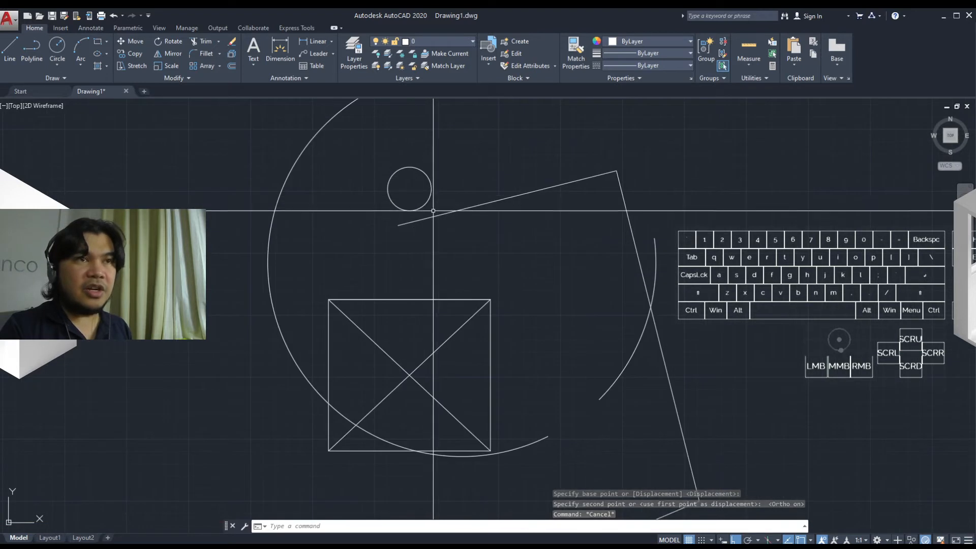
# Step: Create a polar array of the small circle around the crossing point of the rectangle's diagonals
pyautogui.moveTo(471, 325)
pyautogui.mouseDown(button='middle')
pyautogui.moveTo(479, 201)
pyautogui.moveTo(391, 251)
pyautogui.mouseUp(button='middle')
pyautogui.scroll(-2, 473, 216)
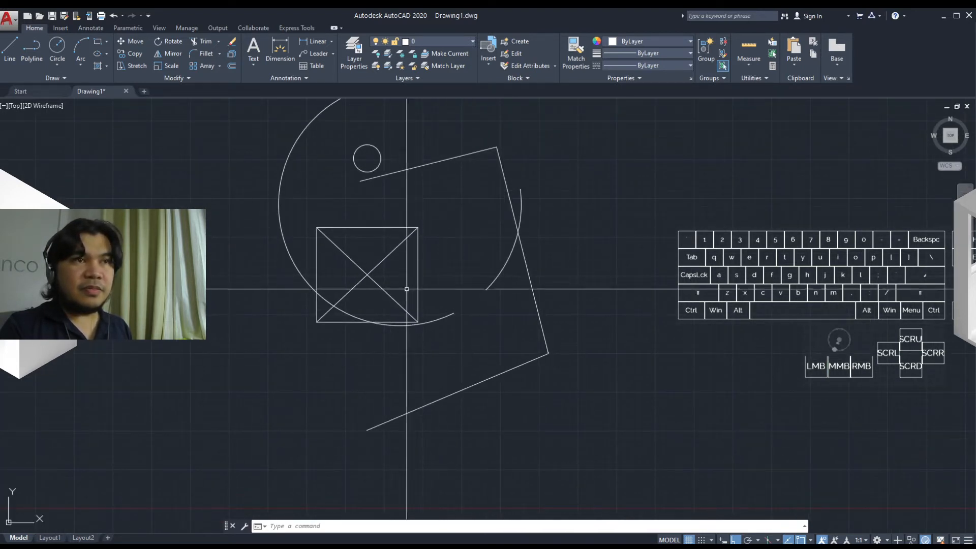
pyautogui.moveTo(366, 277); pyautogui.dragTo(393, 295, button='middle')
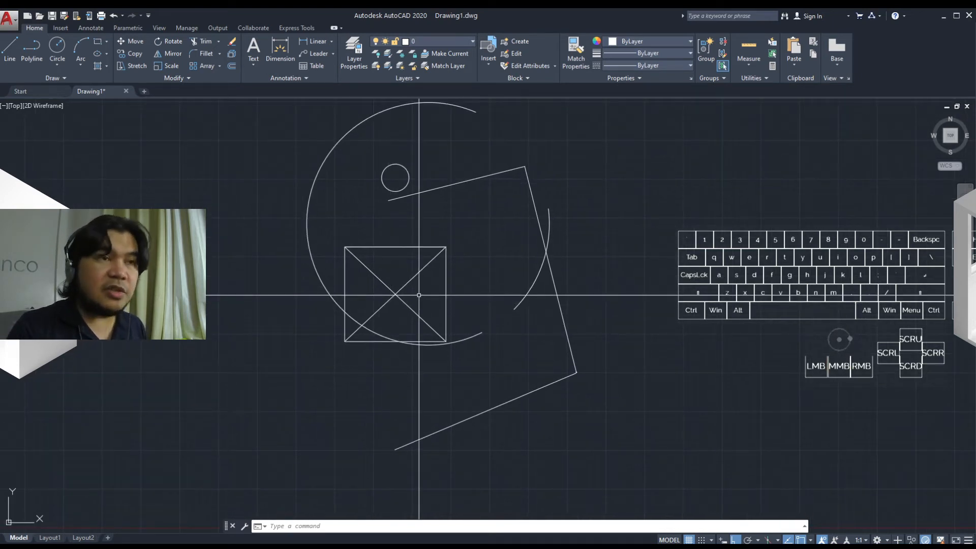
pyautogui.scroll(2, 409, 290)
pyautogui.moveTo(409, 290); pyautogui.dragTo(456, 326, button='middle')
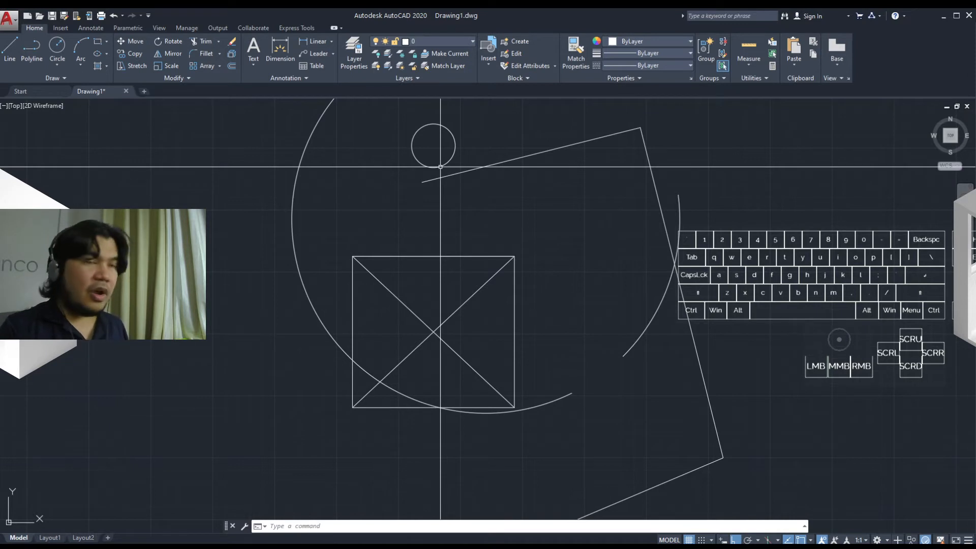
pyautogui.write('ar')
pyautogui.press('Return')
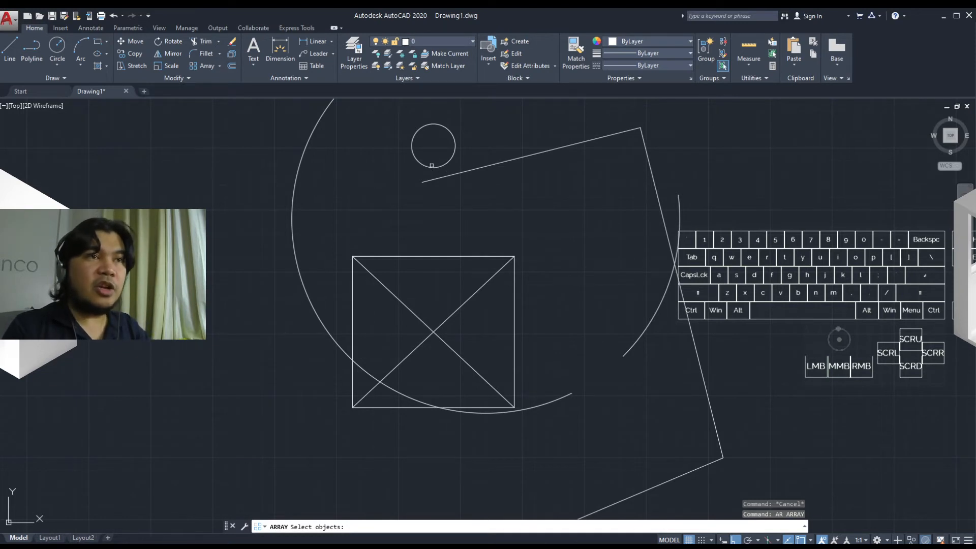
pyautogui.click(429, 166)
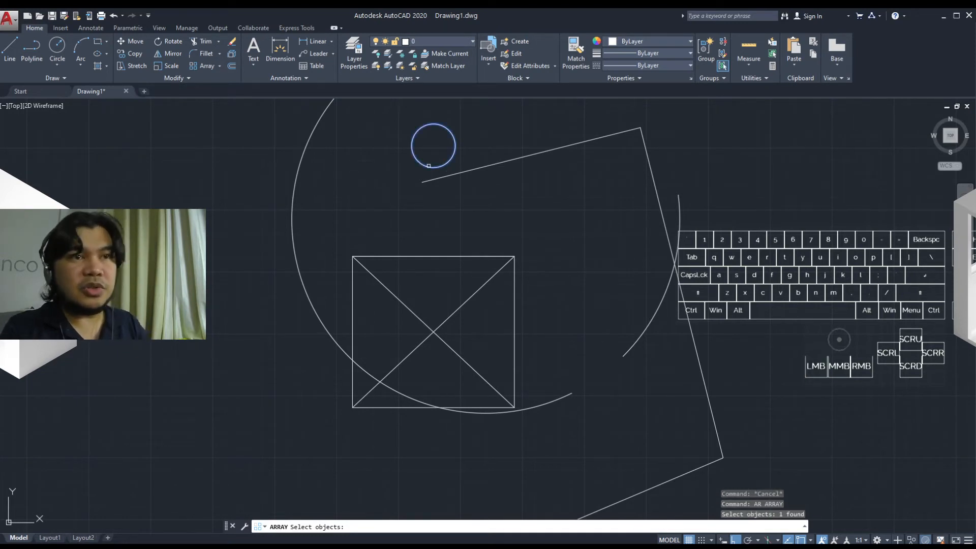
pyautogui.press('Return')
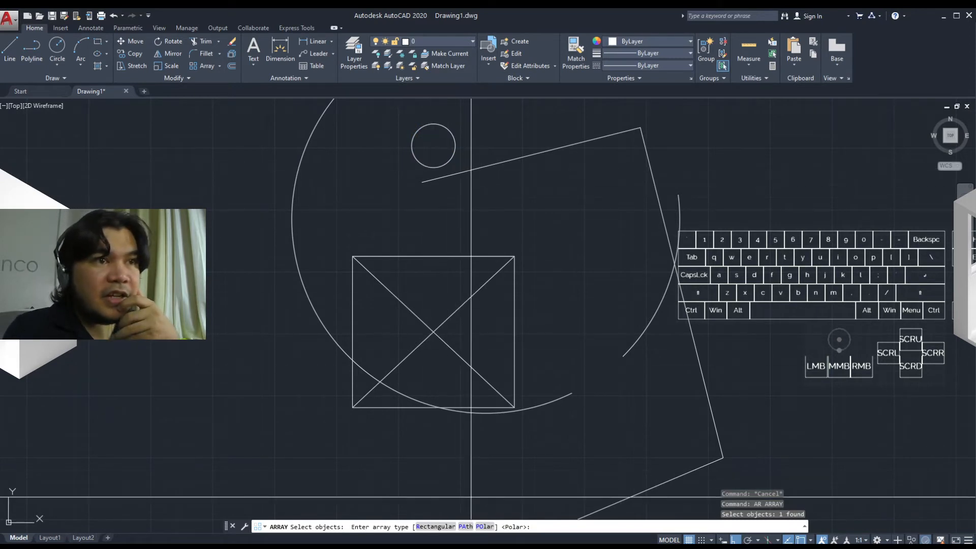
pyautogui.click(484, 529)
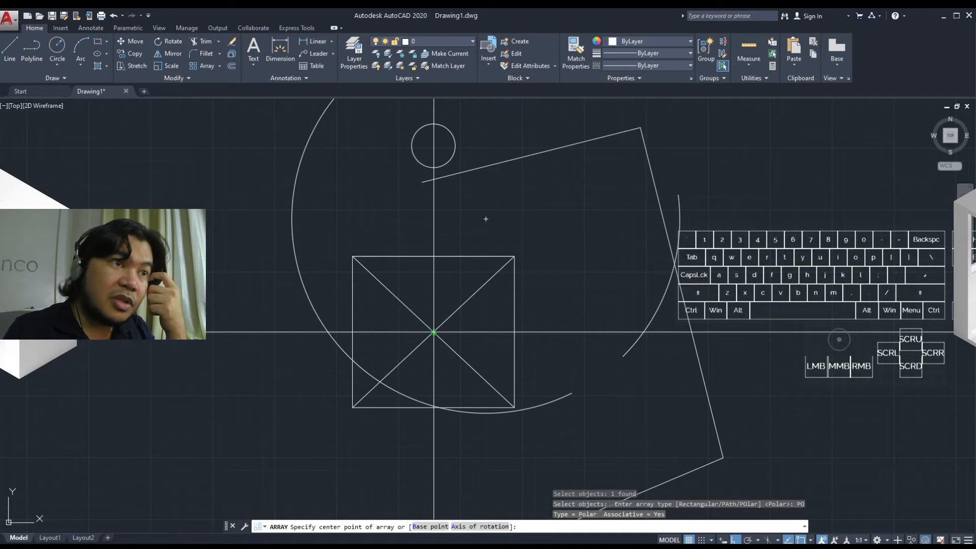
pyautogui.click(433, 333)
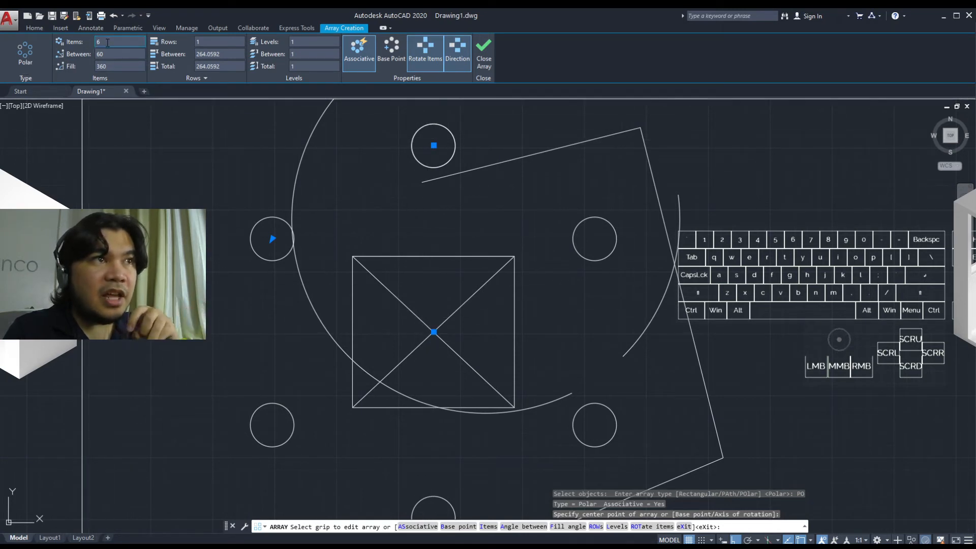
# Step: Set the number of items in the polar array of circles to 12
pyautogui.click(108, 43)
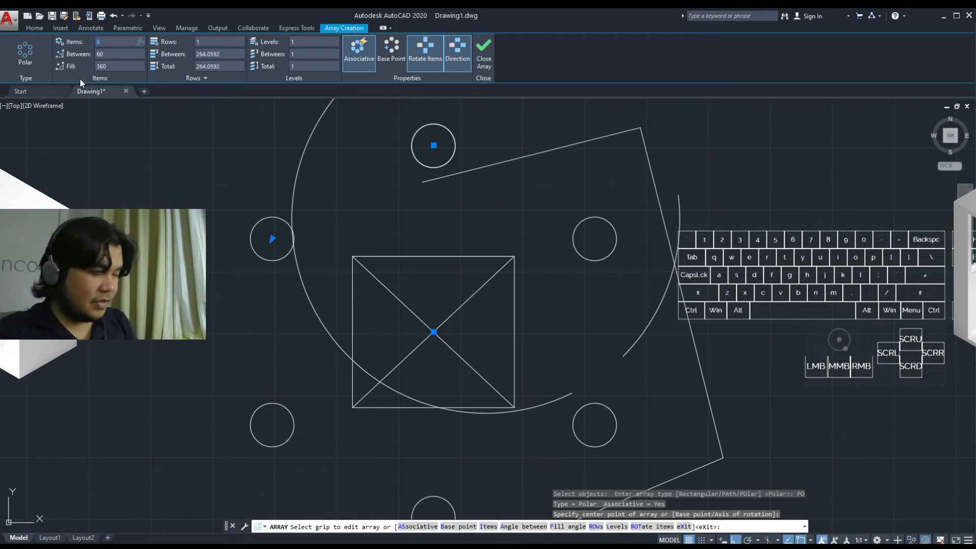
pyautogui.write('12')
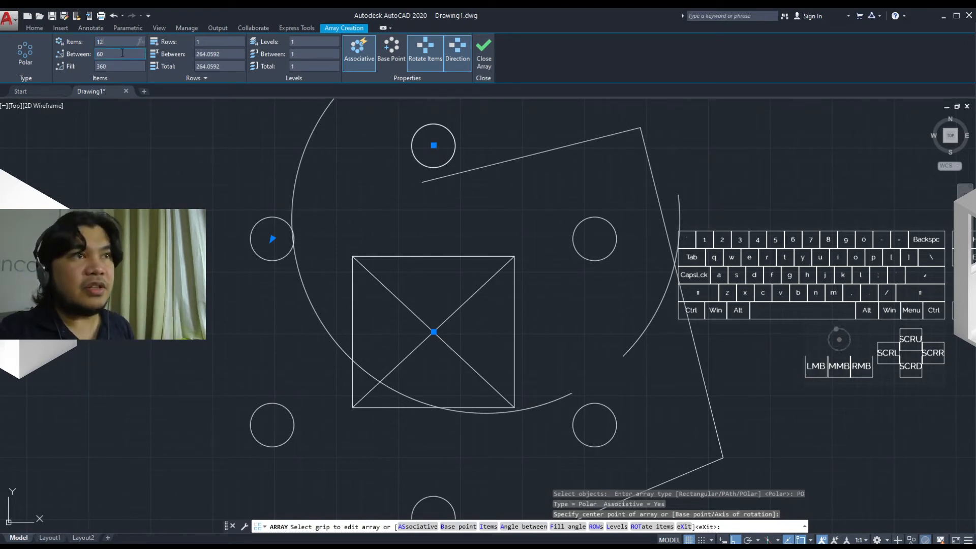
pyautogui.press('Return')
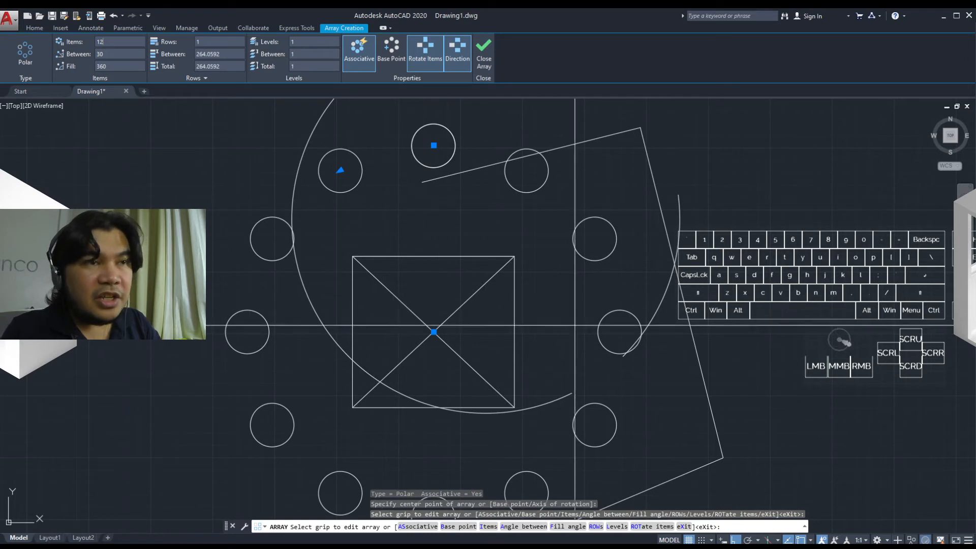
pyautogui.moveTo(505, 367)
pyautogui.mouseDown(button='middle')
pyautogui.moveTo(499, 329)
pyautogui.moveTo(506, 322)
pyautogui.moveTo(525, 342)
pyautogui.moveTo(462, 307)
pyautogui.moveTo(486, 324)
pyautogui.mouseUp(button='middle')
pyautogui.scroll(-2, 519, 333)
pyautogui.scroll(2, 507, 327)
pyautogui.scroll(-2, 462, 307)
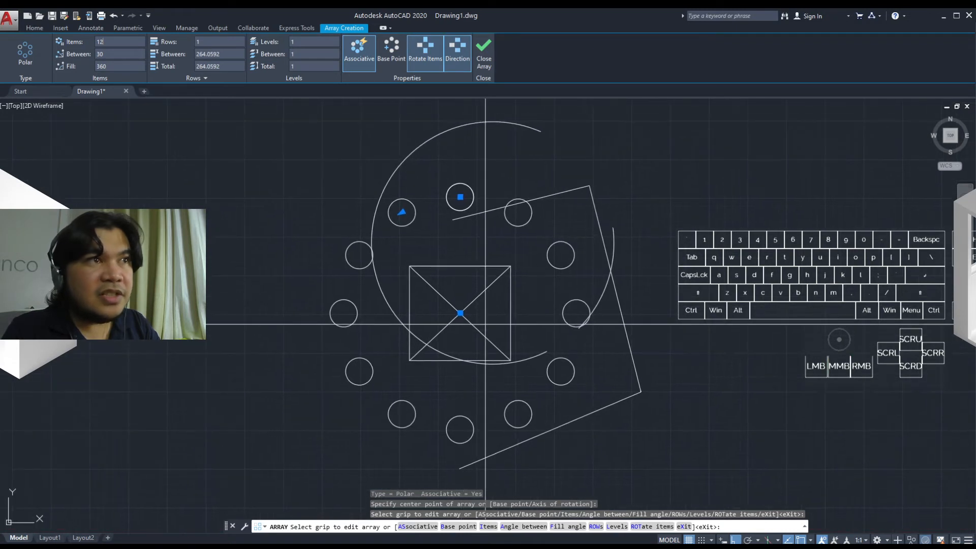
# Step: Set the polar array's fill angle to 180 degrees
pyautogui.click(108, 67)
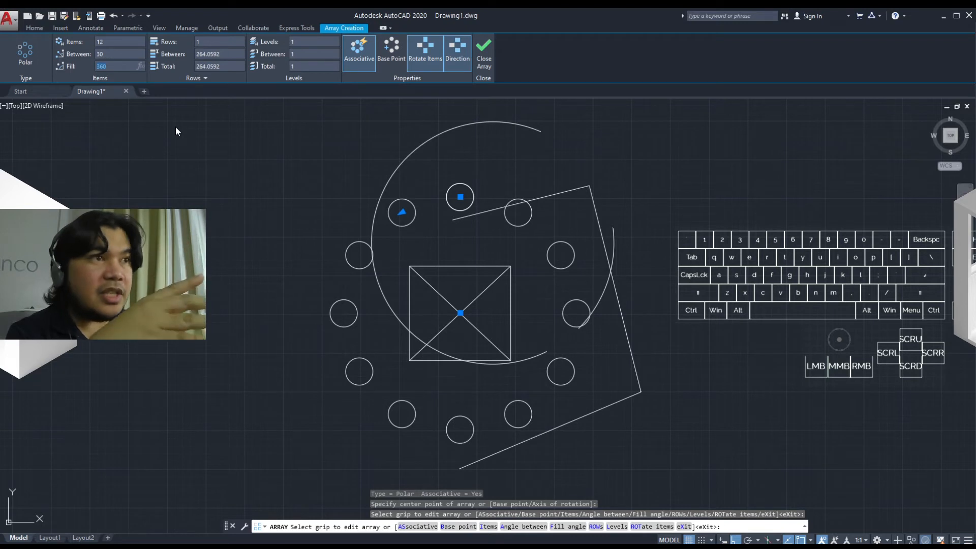
pyautogui.write('180')
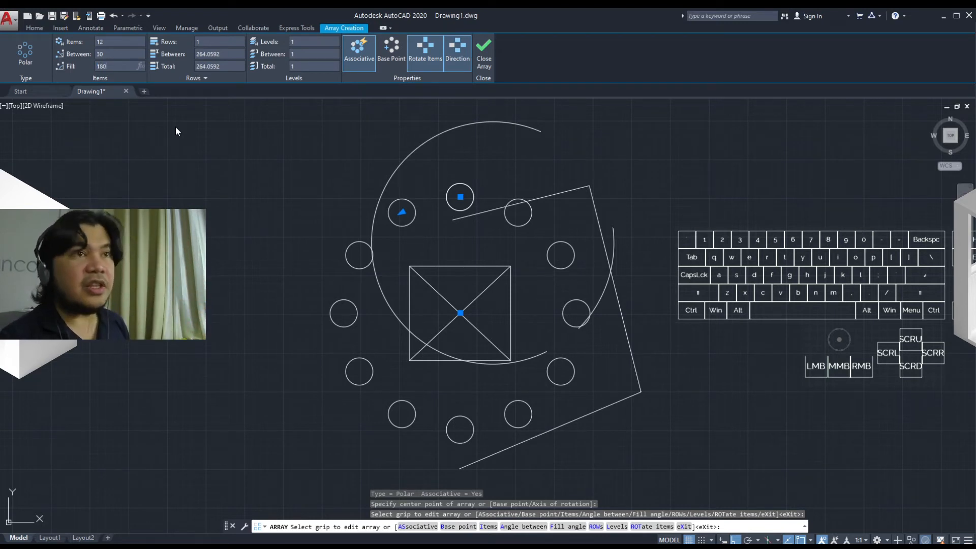
pyautogui.press('Return')
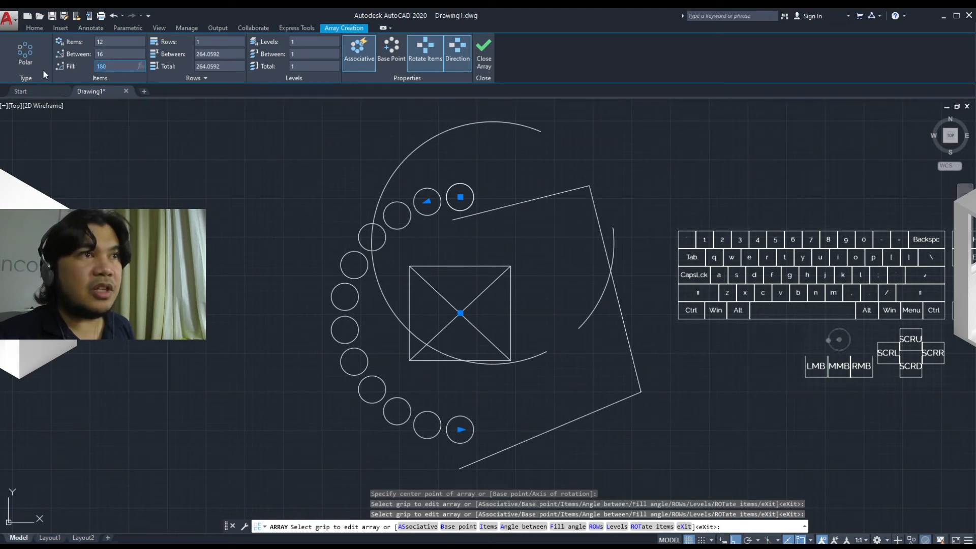
# Step: Set the polar array's fill angle to 360 degrees and finish the array
pyautogui.write('3')
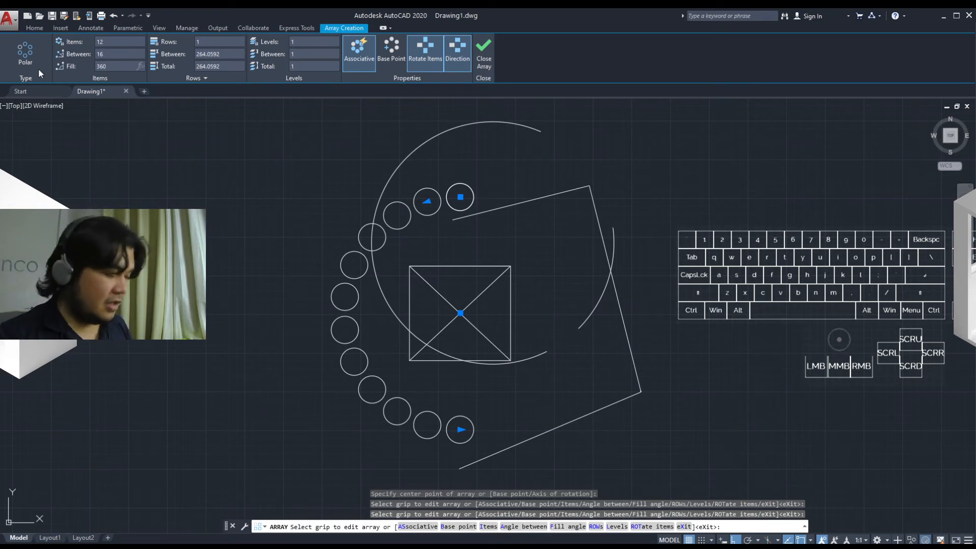
pyautogui.write('60')
pyautogui.press('Return')
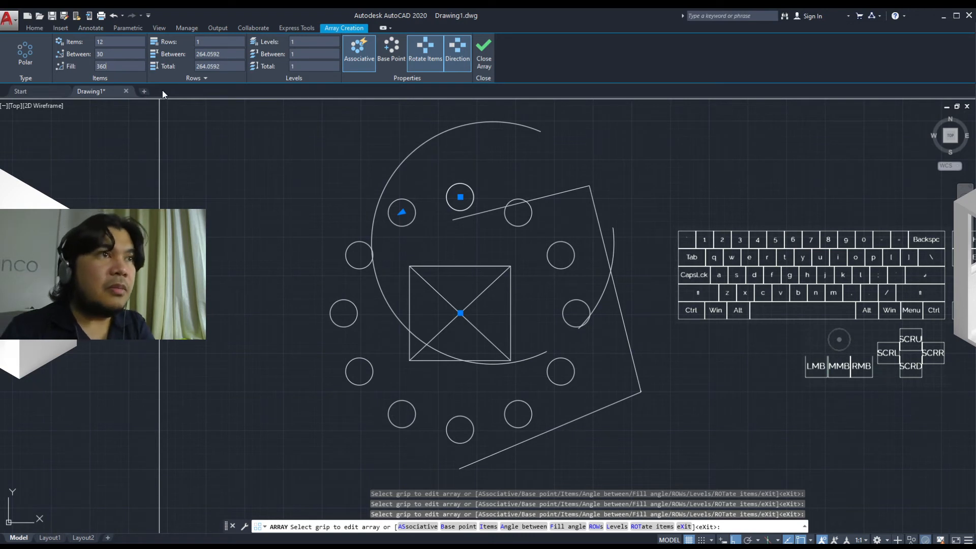
pyautogui.click(483, 60)
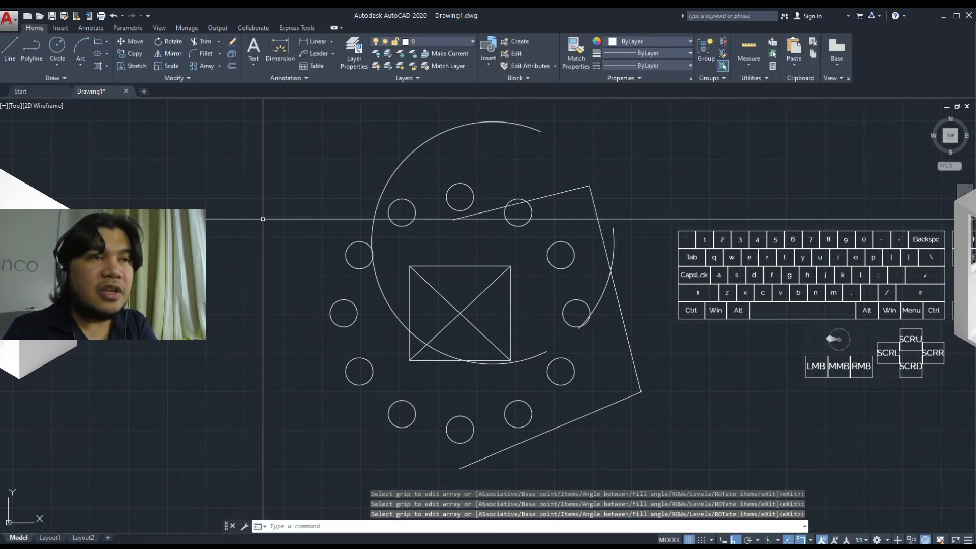
# Step: Select the finished circle array and examine how its circles are grouped, both up close and within the whole drawing
pyautogui.click(561, 268)
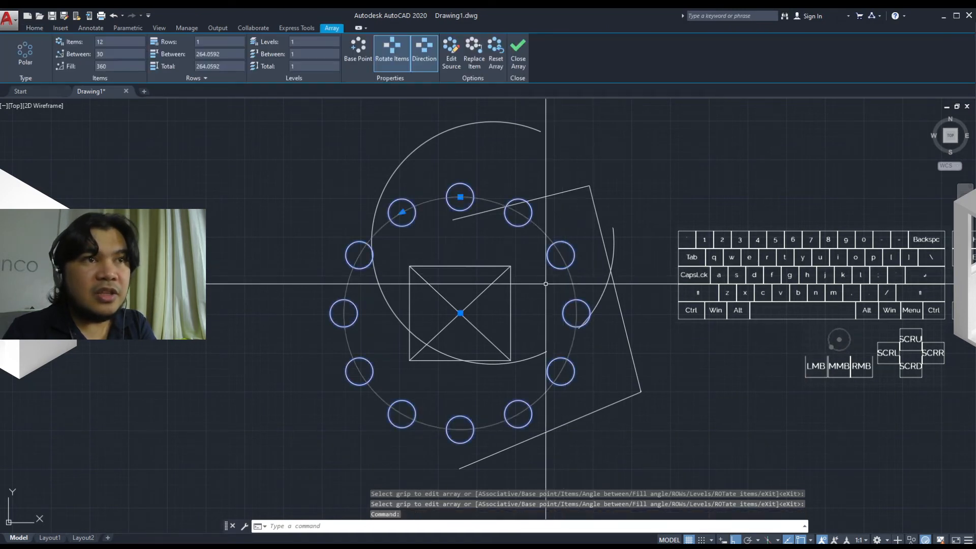
pyautogui.moveTo(586, 280); pyautogui.dragTo(560, 315, button='middle')
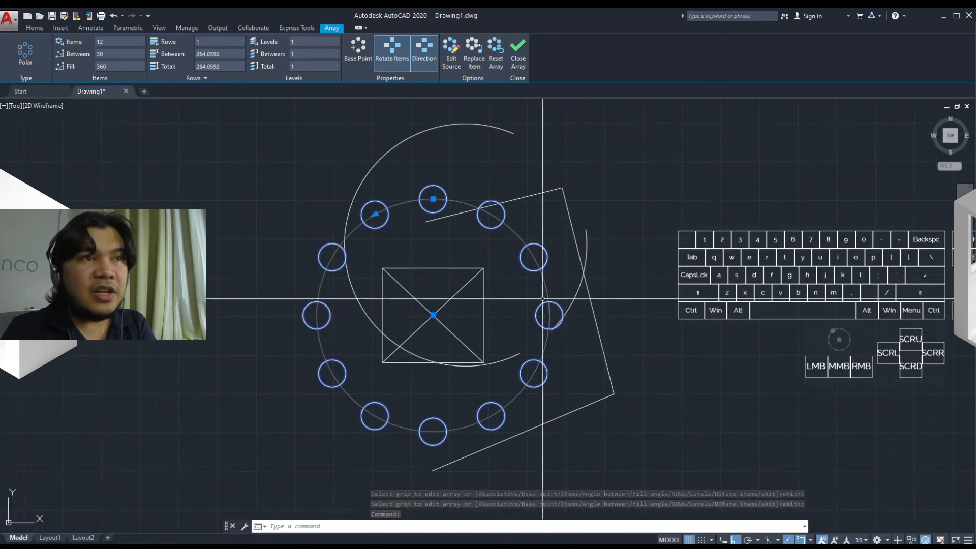
pyautogui.scroll(4, 425, 233)
pyautogui.scroll(-2, 424, 233)
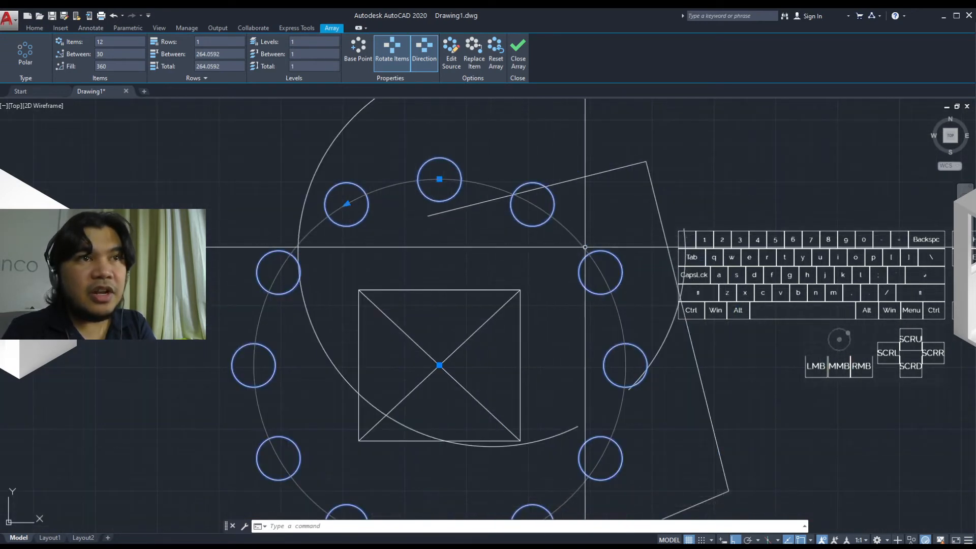
pyautogui.scroll(-2, 587, 261)
pyautogui.moveTo(587, 261); pyautogui.dragTo(573, 221, button='middle')
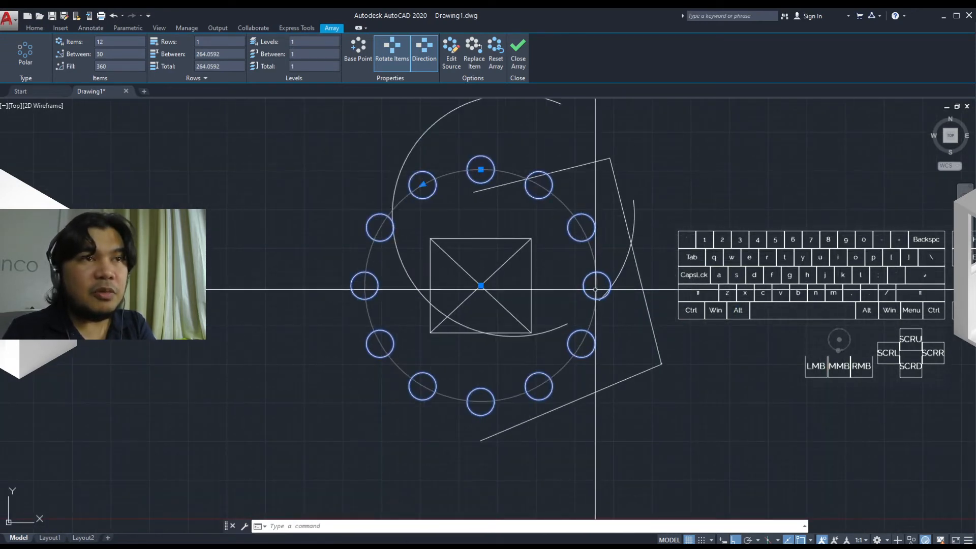
pyautogui.moveTo(575, 283)
pyautogui.mouseDown(button='middle')
pyautogui.moveTo(605, 284)
pyautogui.moveTo(564, 309)
pyautogui.mouseUp(button='middle')
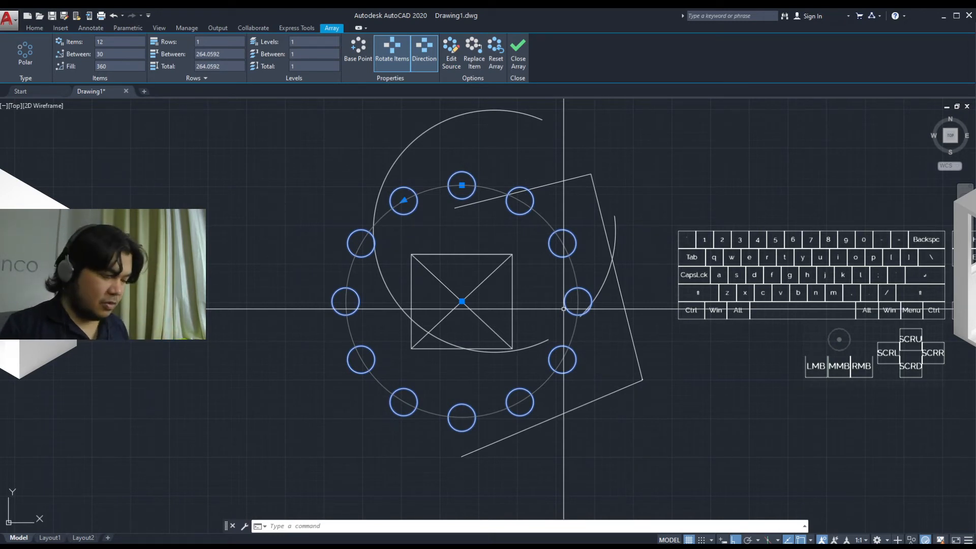
pyautogui.moveTo(500, 290); pyautogui.dragTo(512, 298, button='middle')
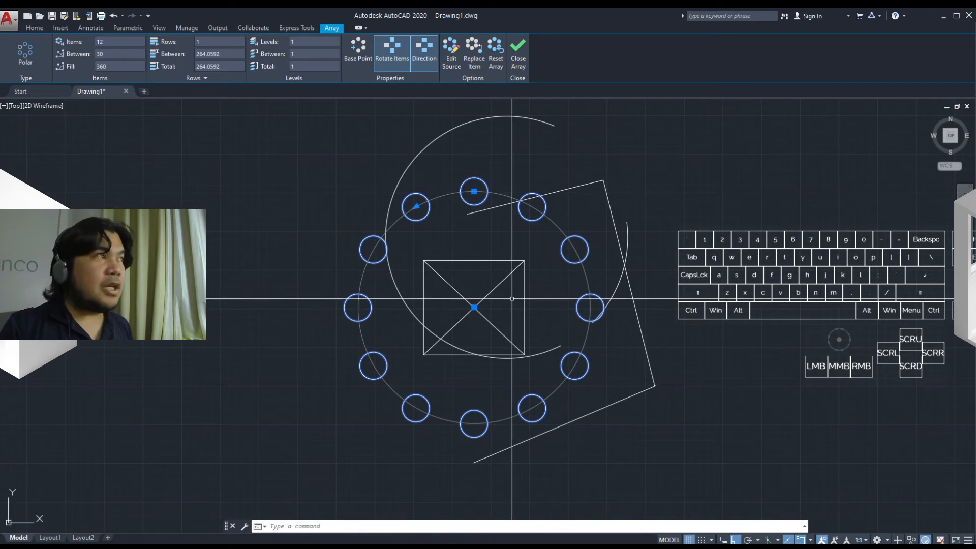
pyautogui.moveTo(570, 312)
pyautogui.mouseDown(button='middle')
pyautogui.moveTo(555, 292)
pyautogui.moveTo(564, 315)
pyautogui.mouseUp(button='middle')
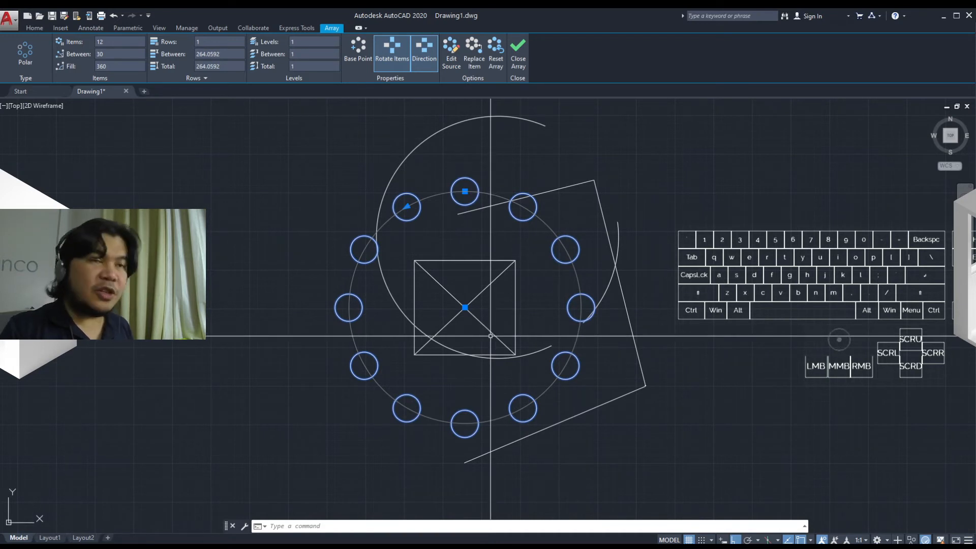
pyautogui.press('Escape')
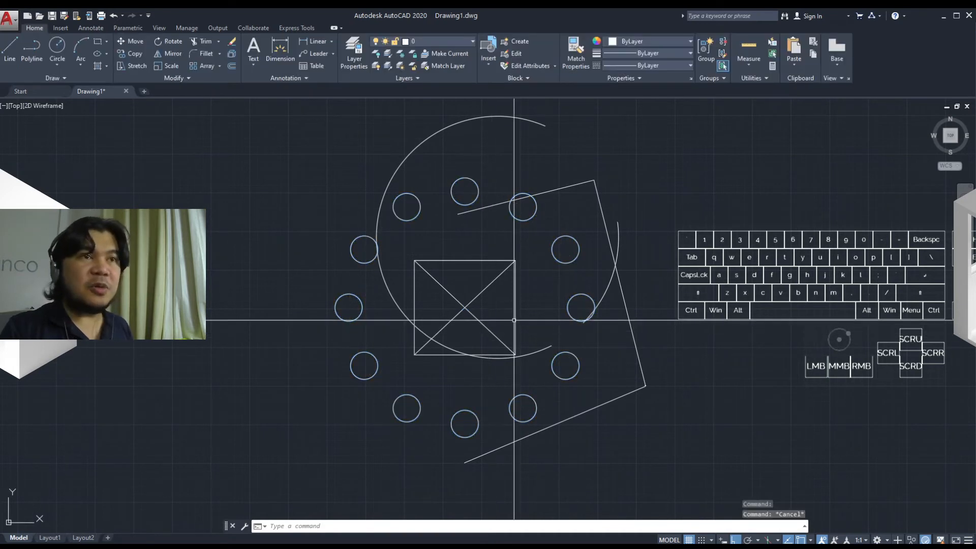
# Step: Explode the polar array of circles into individual objects
pyautogui.click(563, 263)
pyautogui.moveTo(562, 263)
pyautogui.mouseDown(button='middle')
pyautogui.moveTo(563, 279)
pyautogui.moveTo(544, 279)
pyautogui.mouseUp(button='middle')
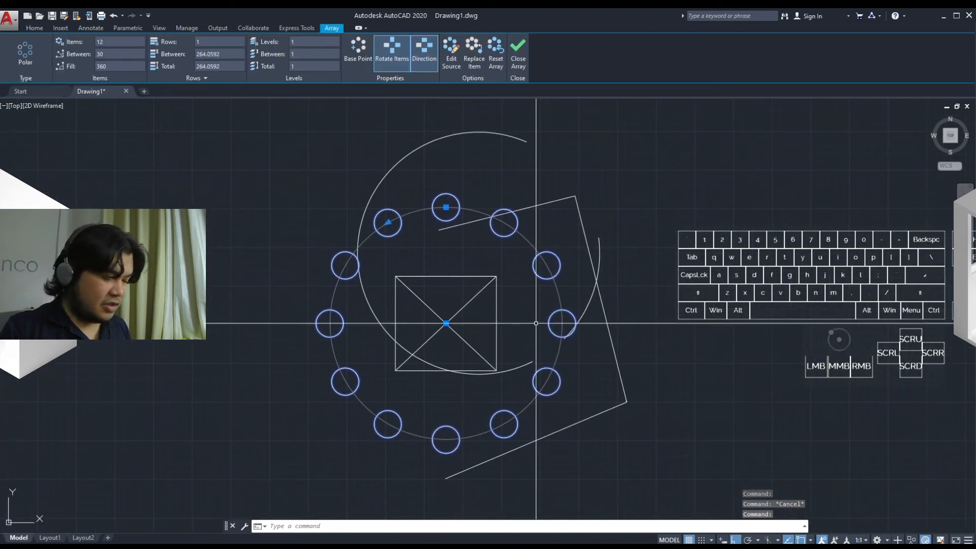
pyautogui.write('x')
pyautogui.press('Return')
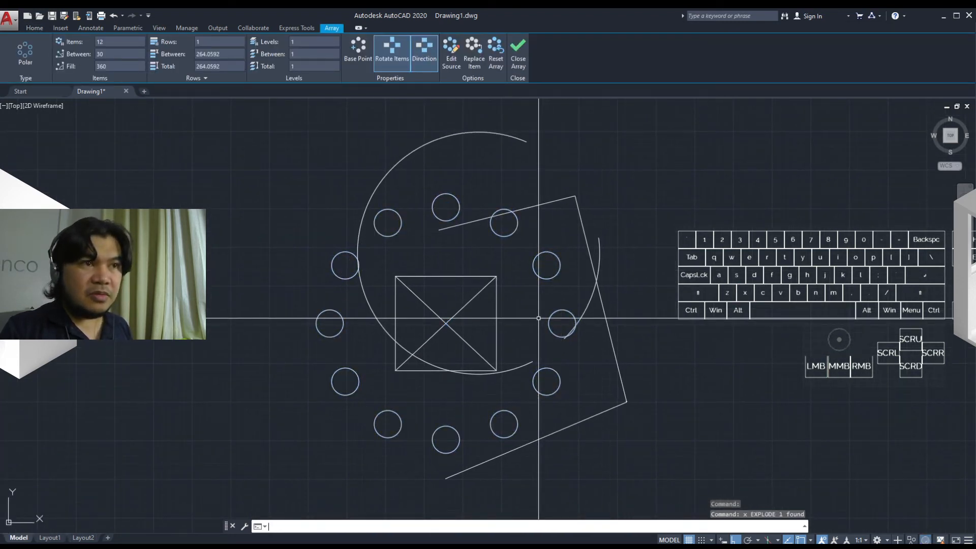
# Step: Select three neighbouring circles of the ring one by one to check whether they are separate objects, then clear the selection
pyautogui.click(547, 278)
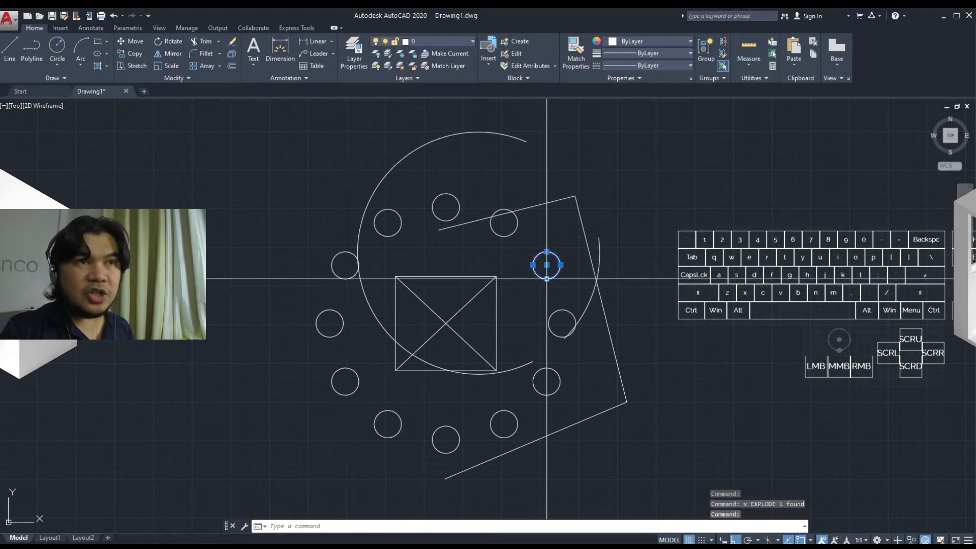
pyautogui.click(504, 210)
pyautogui.click(459, 209)
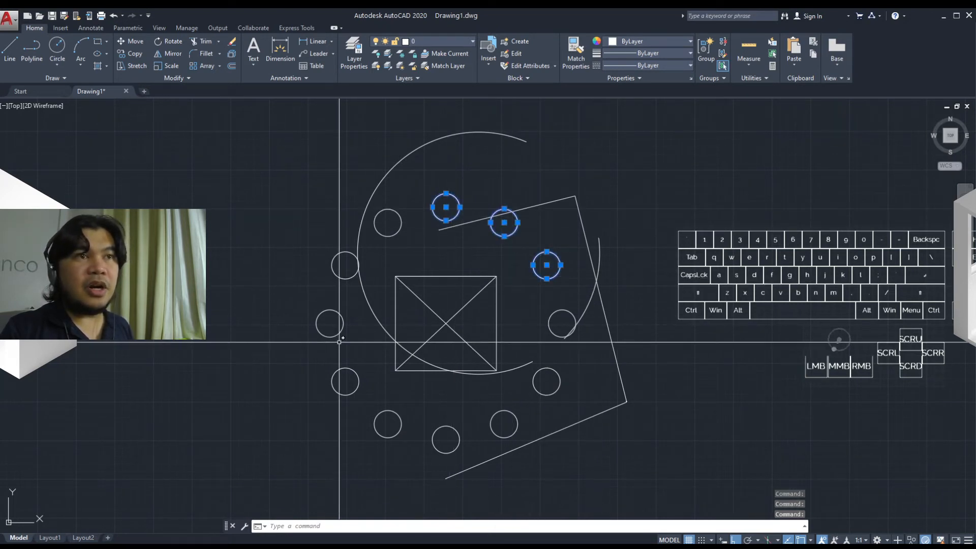
pyautogui.moveTo(522, 223)
pyautogui.mouseDown(button='middle')
pyautogui.moveTo(571, 211)
pyautogui.moveTo(533, 204)
pyautogui.moveTo(443, 233)
pyautogui.moveTo(468, 263)
pyautogui.mouseUp(button='middle')
pyautogui.press('Escape')
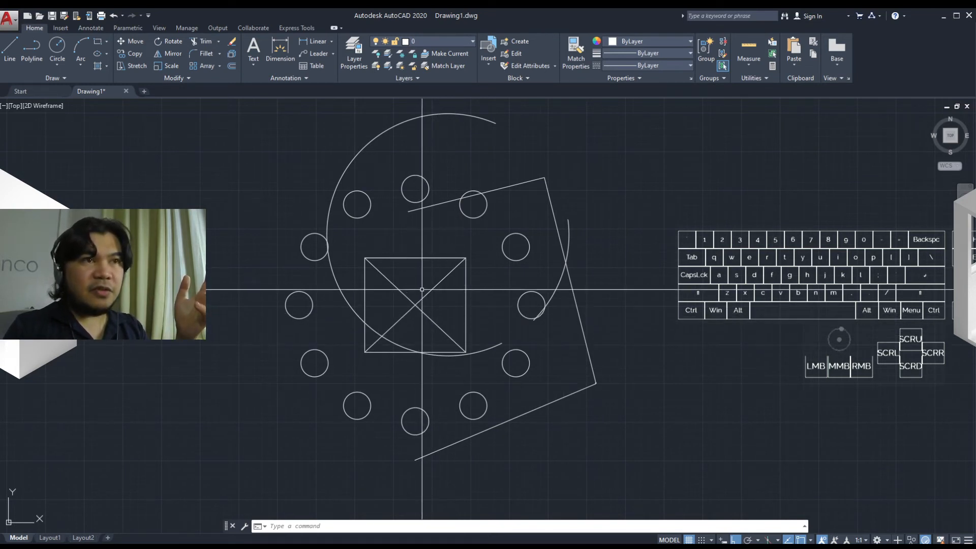
# Step: Move the crossed polyline horizontally out of the rectangle into the empty area left of the circle ring
pyautogui.click(434, 259)
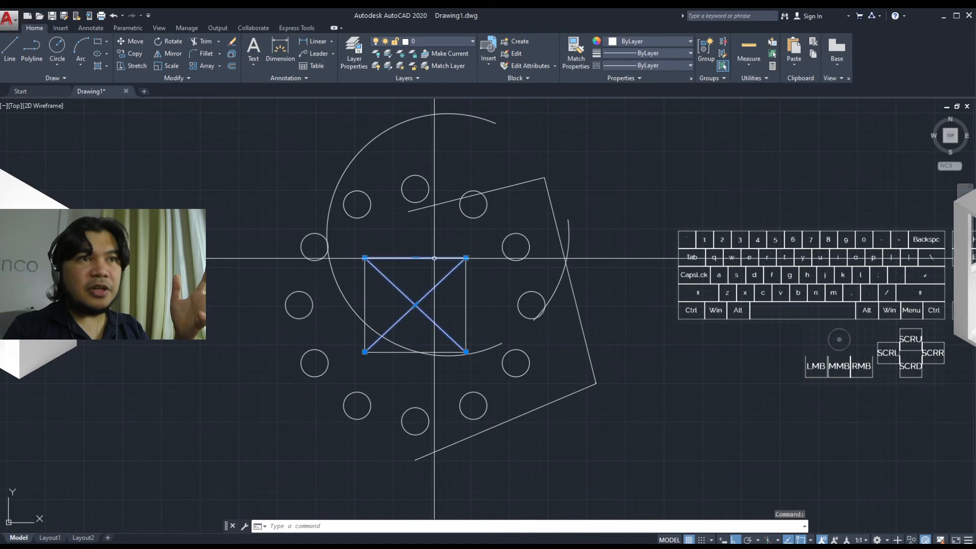
pyautogui.scroll(4, 434, 258)
pyautogui.scroll(-4, 445, 315)
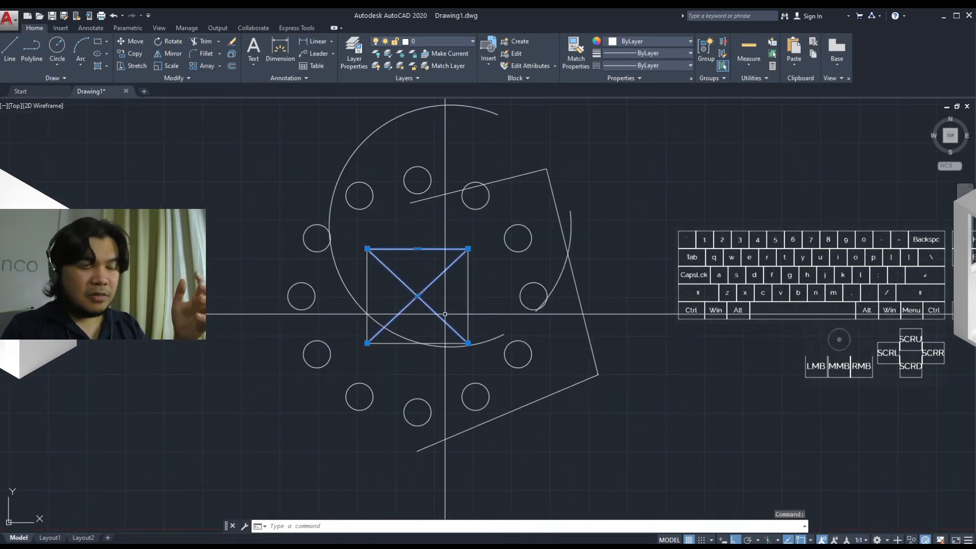
pyautogui.write('m')
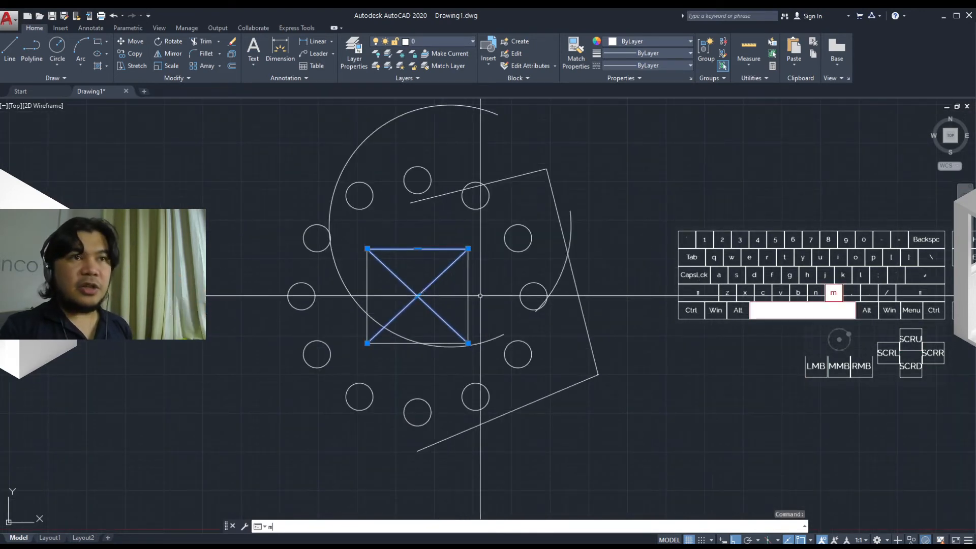
pyautogui.press('space')
pyautogui.click(495, 294)
pyautogui.moveTo(285, 305); pyautogui.dragTo(524, 286, button='middle')
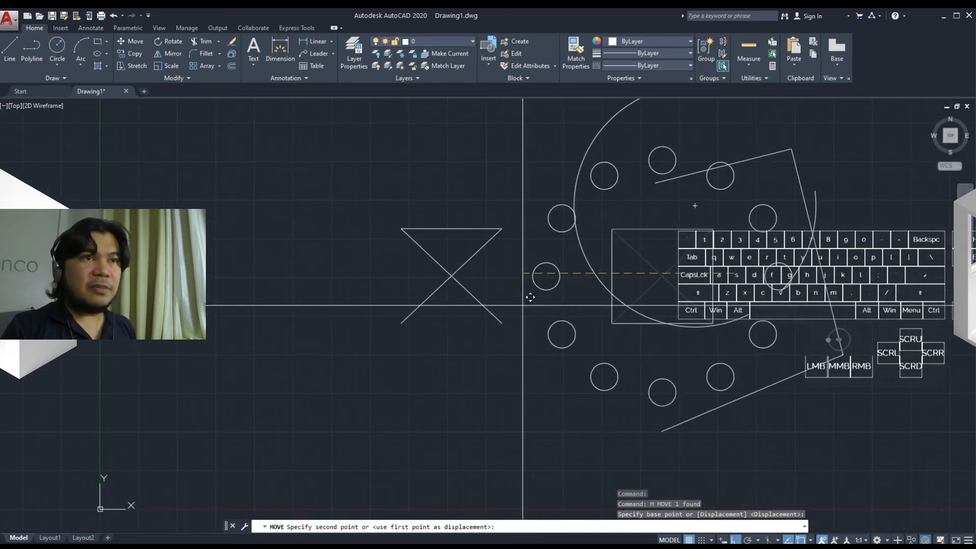
pyautogui.press('Escape')
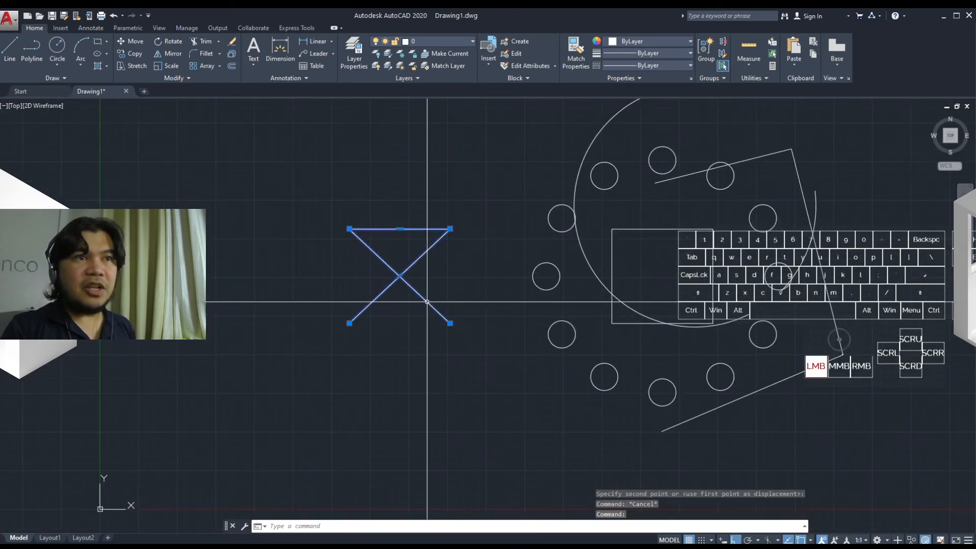
# Step: Explode the moved crossed polyline into separate lines and select its segments individually to check them
pyautogui.moveTo(454, 309)
pyautogui.mouseDown(button='middle')
pyautogui.moveTo(385, 323)
pyautogui.moveTo(469, 347)
pyautogui.mouseUp(button='middle')
pyautogui.scroll(2, 384, 323)
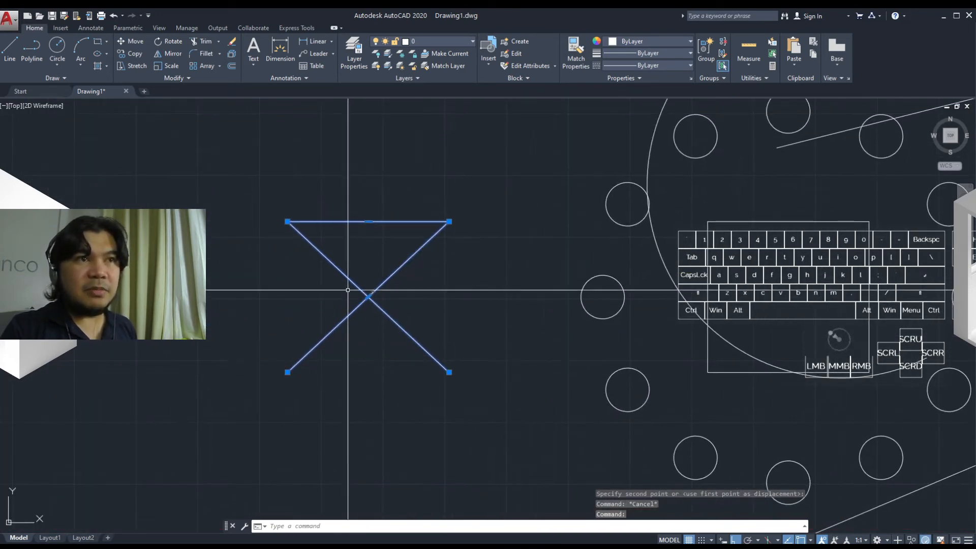
pyautogui.moveTo(549, 329); pyautogui.dragTo(490, 290, button='middle')
pyautogui.moveTo(472, 325); pyautogui.dragTo(520, 370, button='middle')
pyautogui.press('Escape')
pyautogui.click(405, 345)
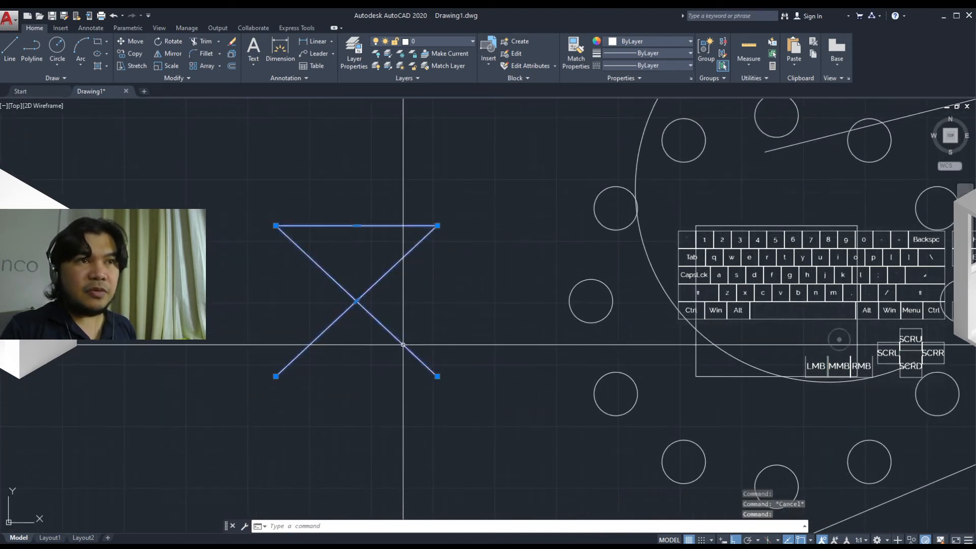
pyautogui.moveTo(455, 369); pyautogui.dragTo(469, 354, button='middle')
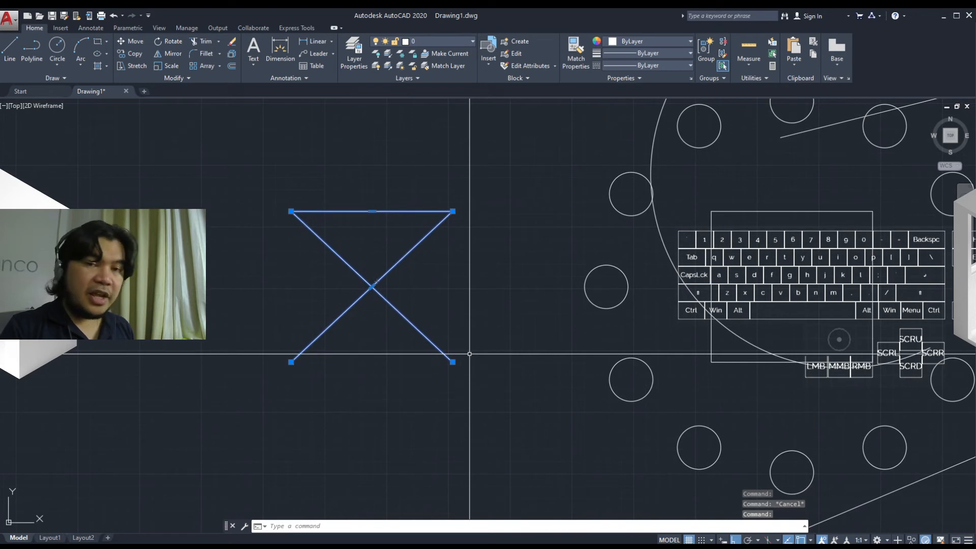
pyautogui.write('x')
pyautogui.press('space')
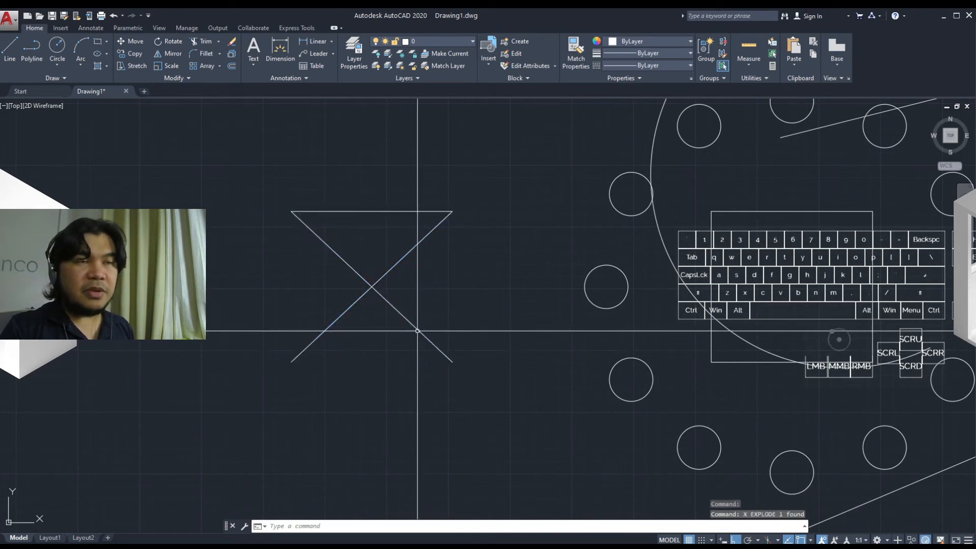
pyautogui.press('Escape')
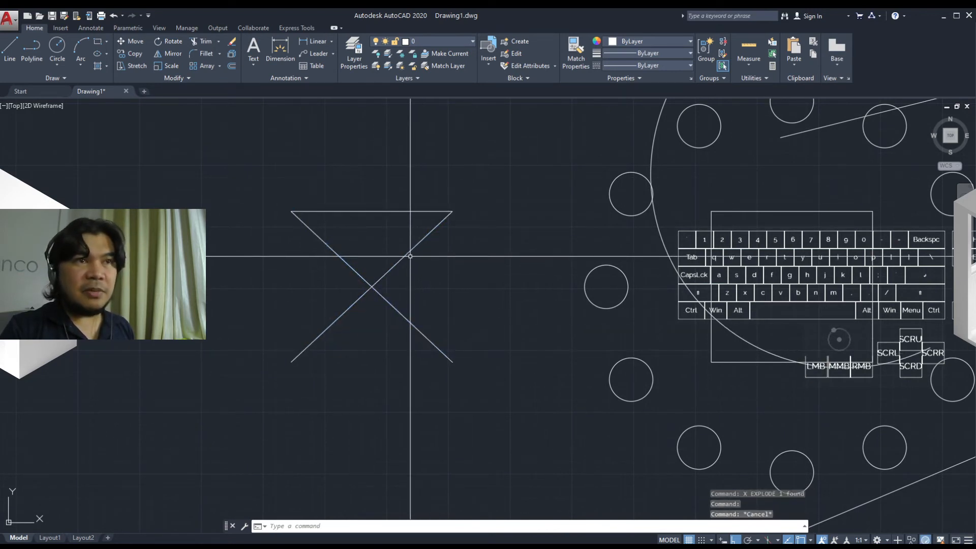
pyautogui.press('Escape')
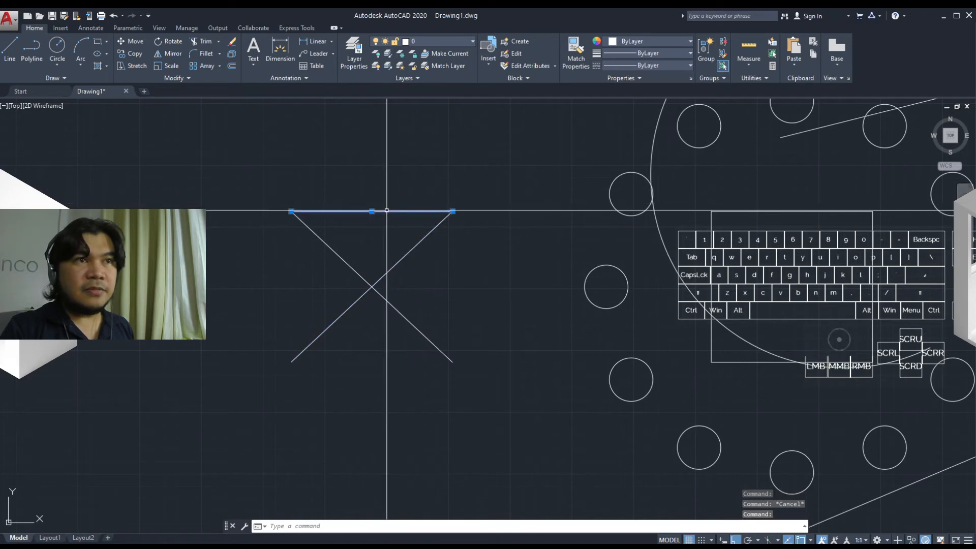
# Step: Explode the rectangle inside the circle ring into individual lines
pyautogui.moveTo(503, 309)
pyautogui.mouseDown(button='middle')
pyautogui.moveTo(419, 312)
pyautogui.moveTo(429, 324)
pyautogui.moveTo(506, 318)
pyautogui.moveTo(428, 314)
pyautogui.moveTo(546, 309)
pyautogui.moveTo(529, 333)
pyautogui.moveTo(465, 334)
pyautogui.mouseUp(button='middle')
pyautogui.scroll(-3, 414, 327)
pyautogui.click(563, 314)
pyautogui.scroll(2, 452, 305)
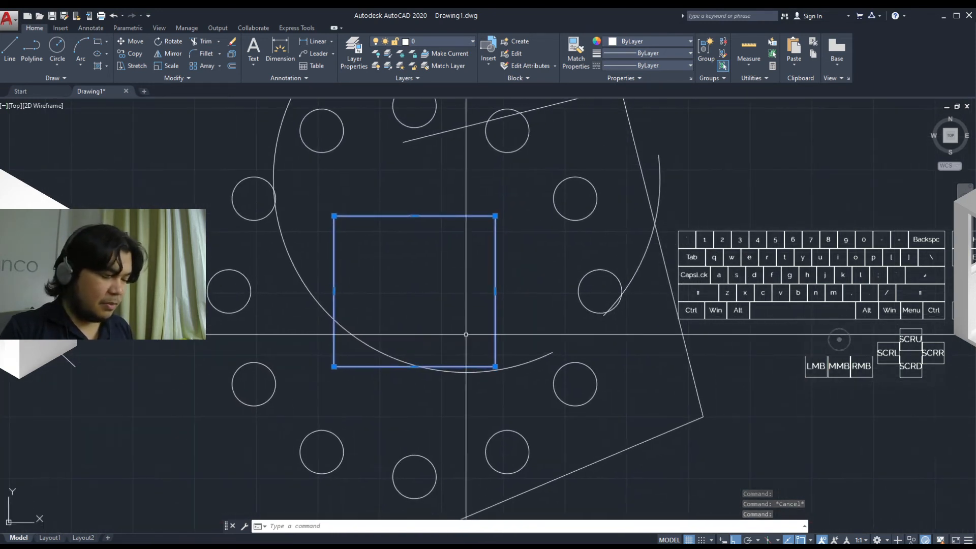
pyautogui.click(487, 214)
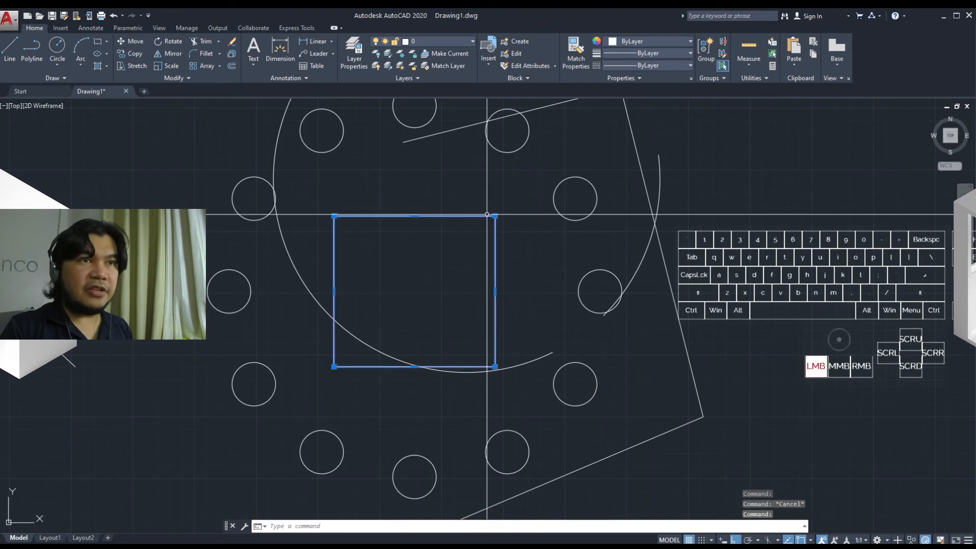
pyautogui.moveTo(440, 305); pyautogui.dragTo(469, 283, button='middle')
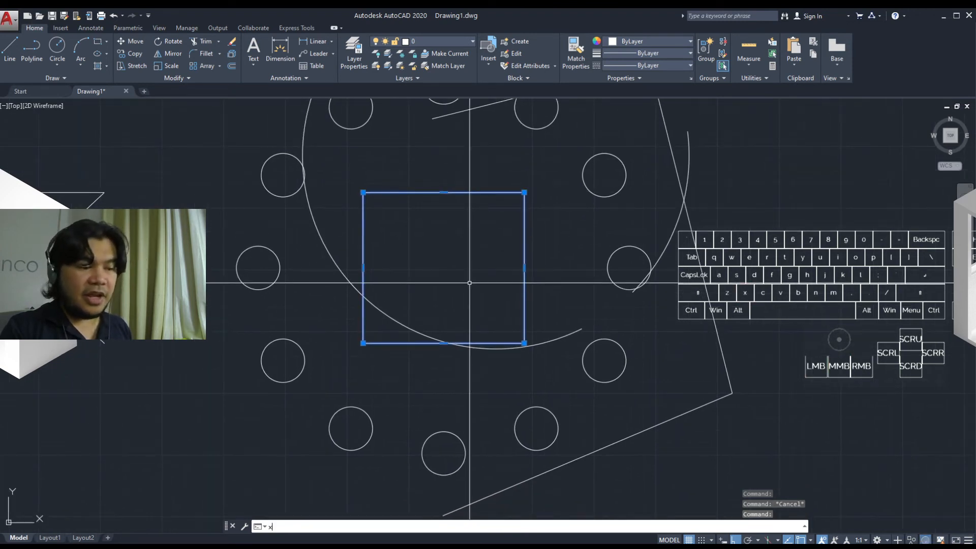
pyautogui.press('Return')
# Step: Select the rectangle's right, top and left sides one by one to check their separation, and clear the selection
pyautogui.click(524, 229)
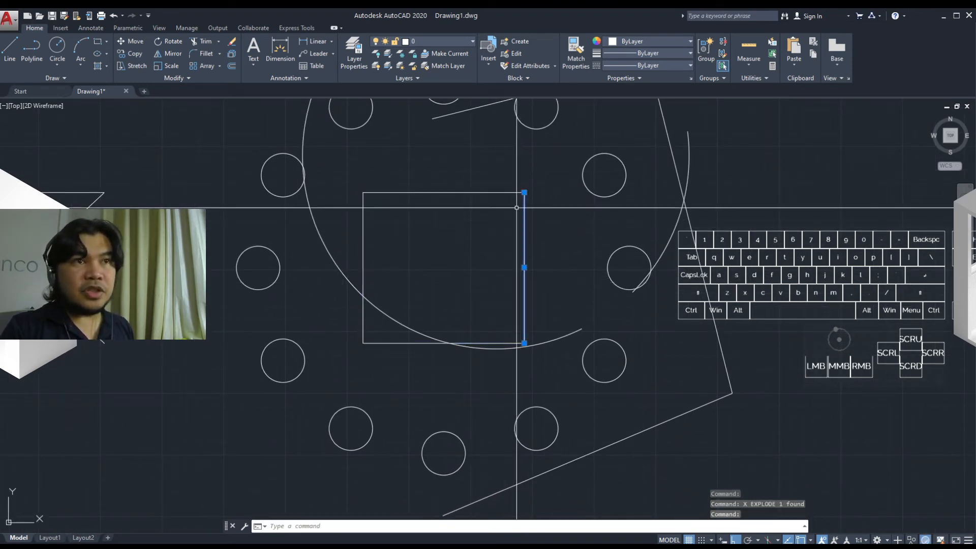
pyautogui.click(501, 192)
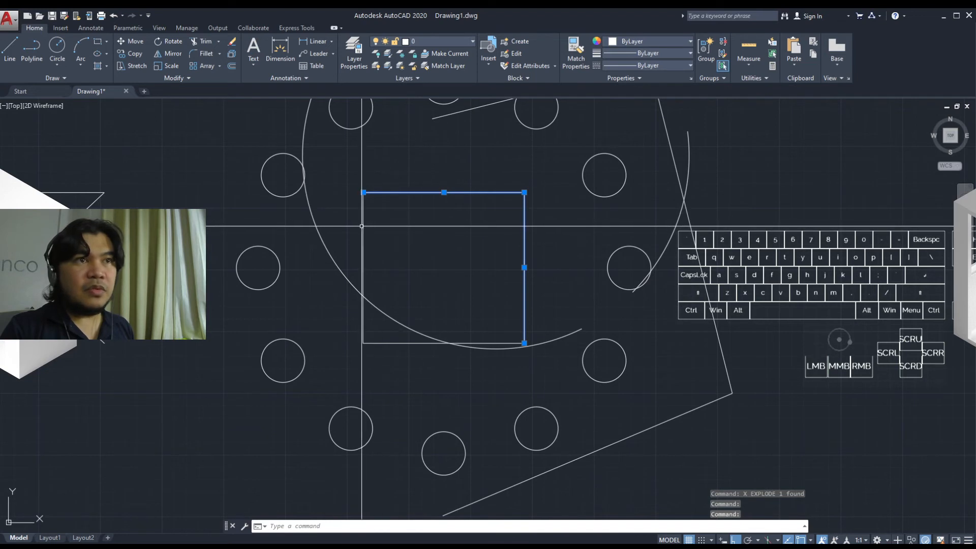
pyautogui.click(364, 250)
pyautogui.press('Escape')
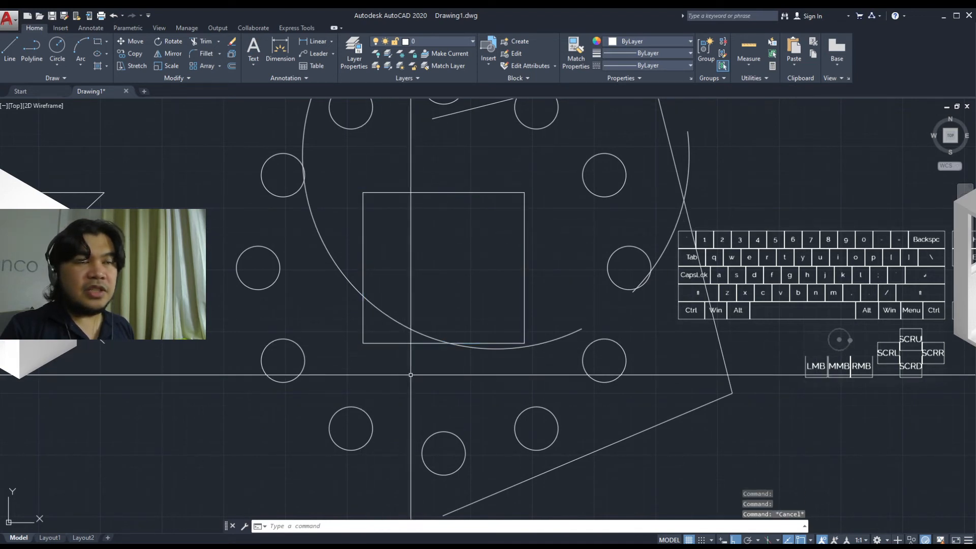
pyautogui.moveTo(414, 375); pyautogui.dragTo(502, 403, button='middle')
pyautogui.scroll(-2, 460, 392)
pyautogui.scroll(2, 459, 391)
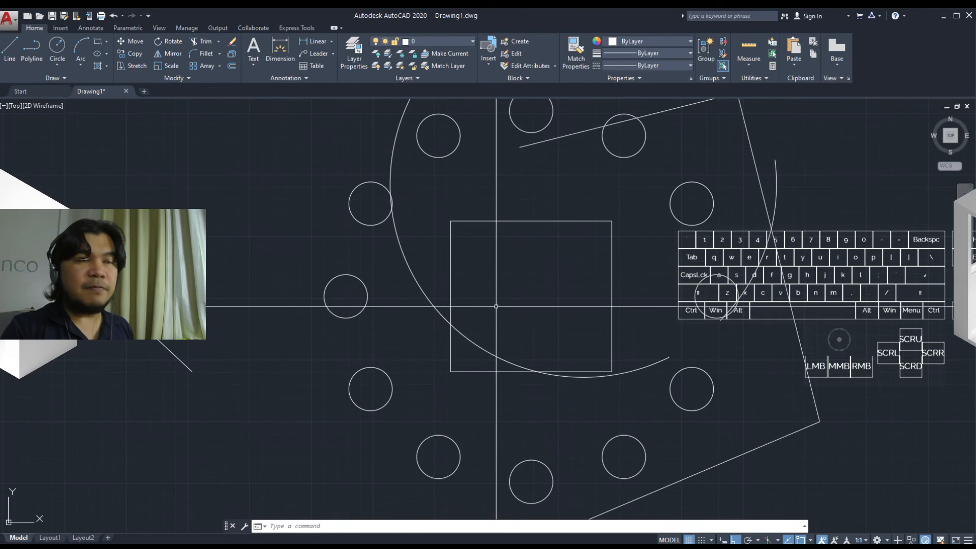
pyautogui.moveTo(500, 309)
pyautogui.mouseDown(button='middle')
pyautogui.moveTo(517, 322)
pyautogui.moveTo(588, 295)
pyautogui.moveTo(533, 285)
pyautogui.moveTo(521, 305)
pyautogui.moveTo(484, 301)
pyautogui.mouseUp(button='middle')
pyautogui.scroll(-1, 533, 285)
pyautogui.scroll(1, 533, 285)
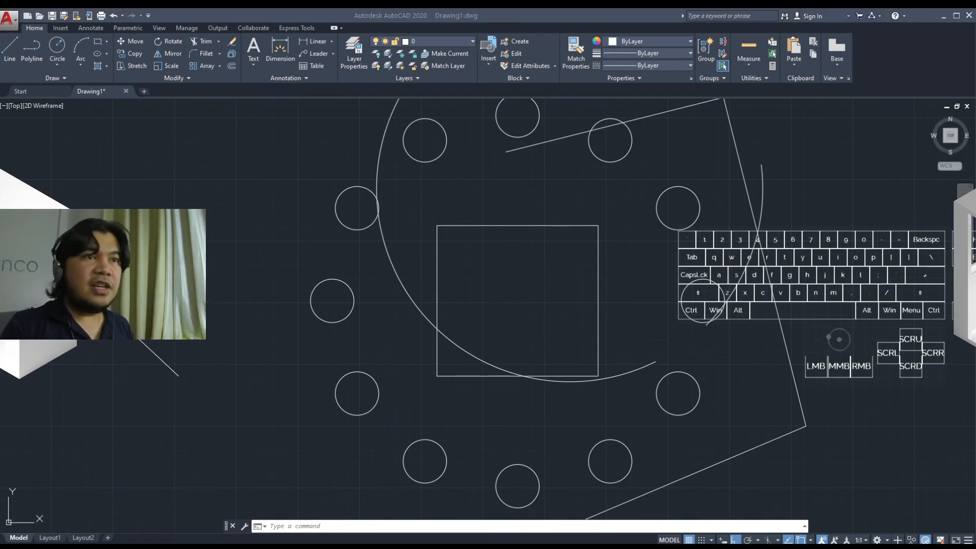
pyautogui.click(463, 456)
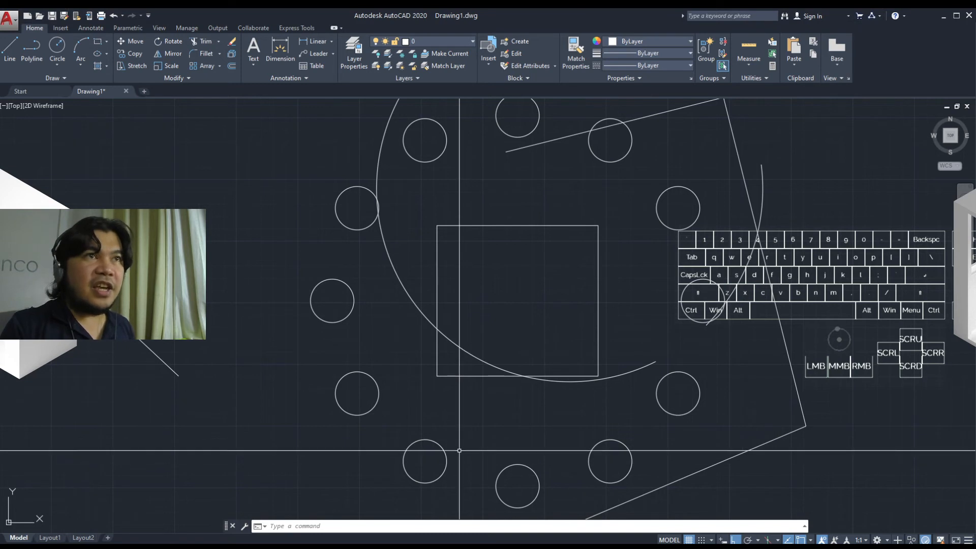
# Step: Erase the circle at the 3 o'clock position of the exploded ring
pyautogui.moveTo(459, 451); pyautogui.dragTo(475, 450, button='middle')
pyautogui.moveTo(704, 283); pyautogui.dragTo(632, 355, button='middle')
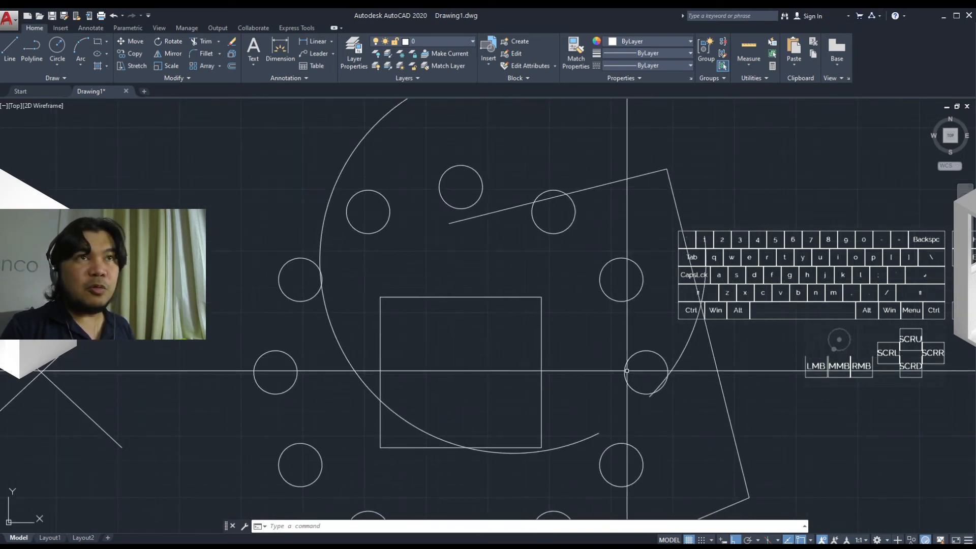
pyautogui.moveTo(596, 362); pyautogui.dragTo(607, 364, button='middle')
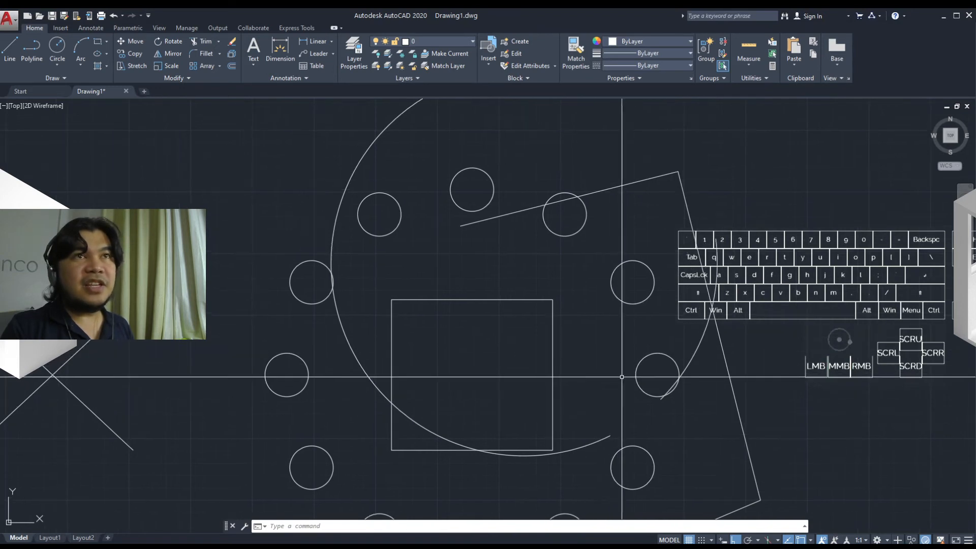
pyautogui.click(643, 374)
pyautogui.click(620, 349)
pyautogui.moveTo(607, 412); pyautogui.dragTo(621, 380, button='middle')
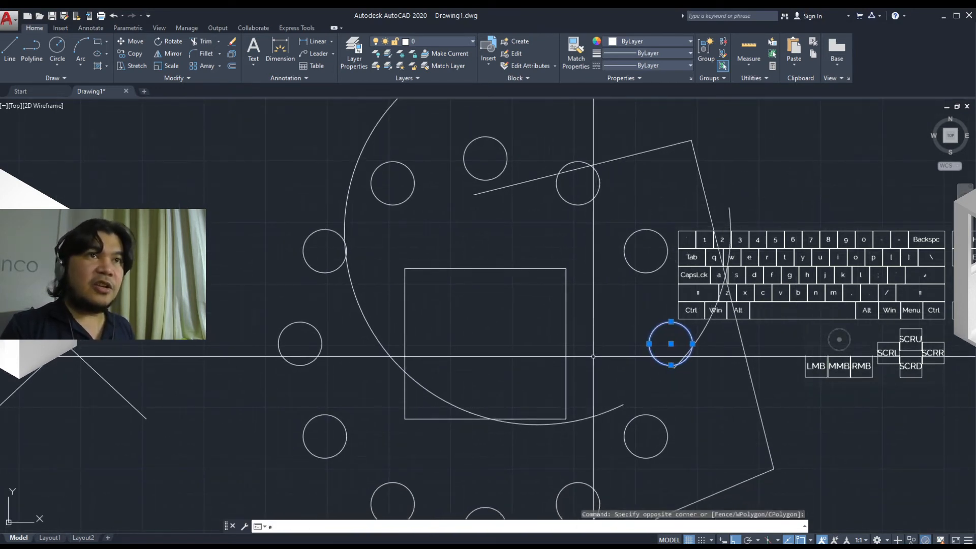
pyautogui.press('Return')
# Step: Erase the circles at the 4 and 5 o'clock positions of the ring one after the other
pyautogui.moveTo(632, 300)
pyautogui.mouseDown(button='middle')
pyautogui.moveTo(654, 327)
pyautogui.moveTo(584, 327)
pyautogui.mouseUp(button='middle')
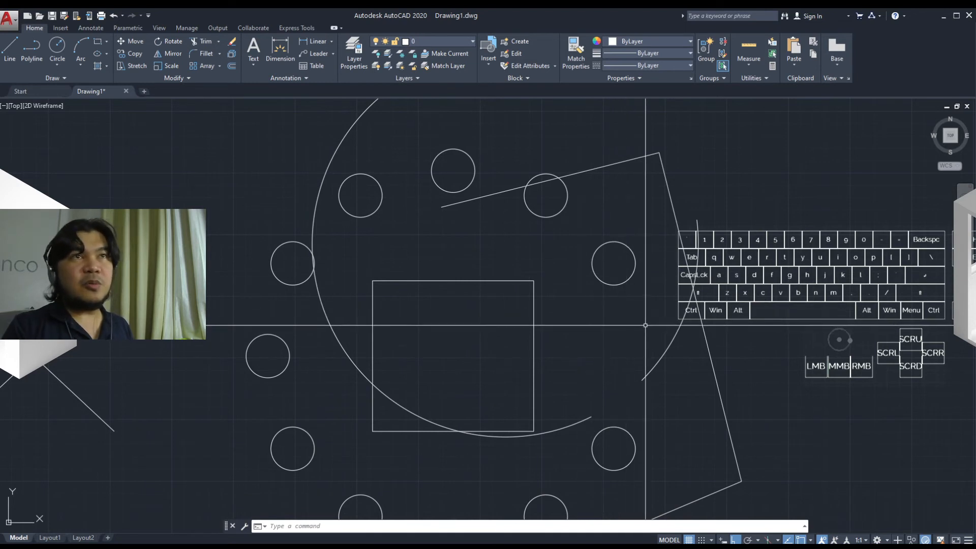
pyautogui.scroll(-3, 589, 376)
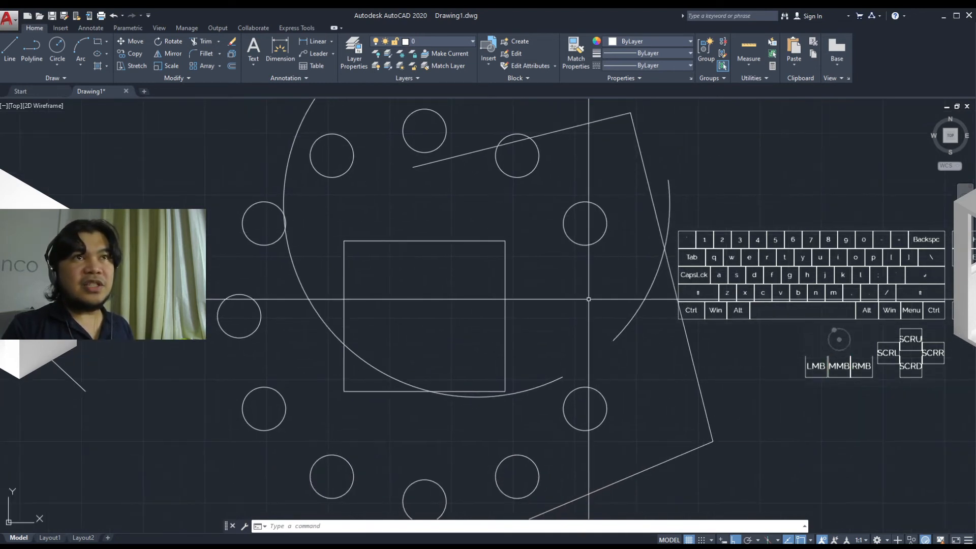
pyautogui.scroll(3, 588, 373)
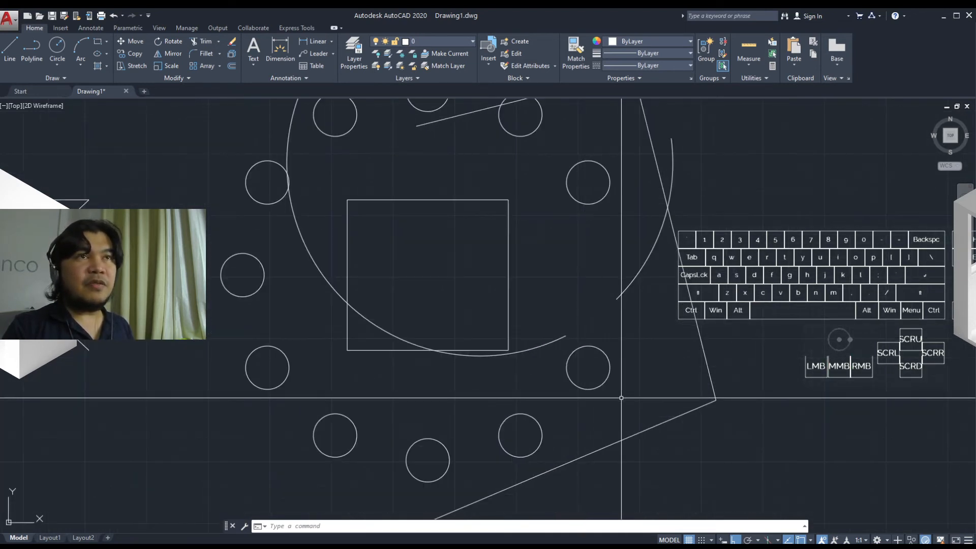
pyautogui.click(621, 398)
pyautogui.click(602, 384)
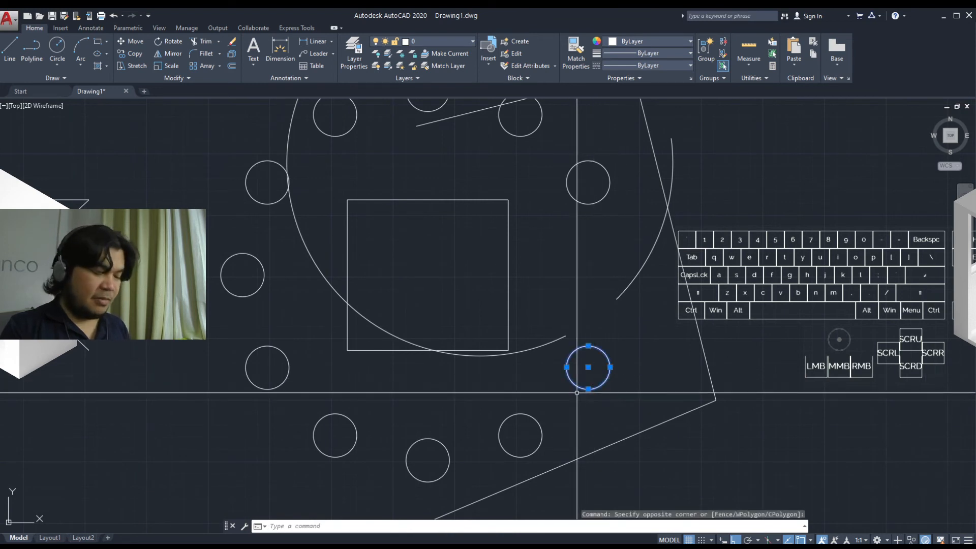
pyautogui.press('space')
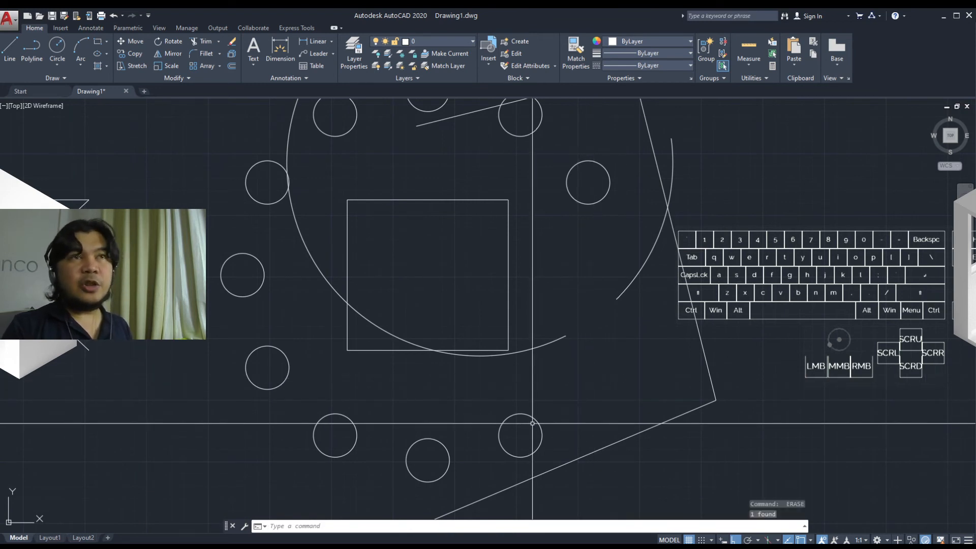
pyautogui.moveTo(534, 422); pyautogui.dragTo(555, 407, button='middle')
pyautogui.click(583, 422)
pyautogui.click(534, 392)
pyautogui.press('space')
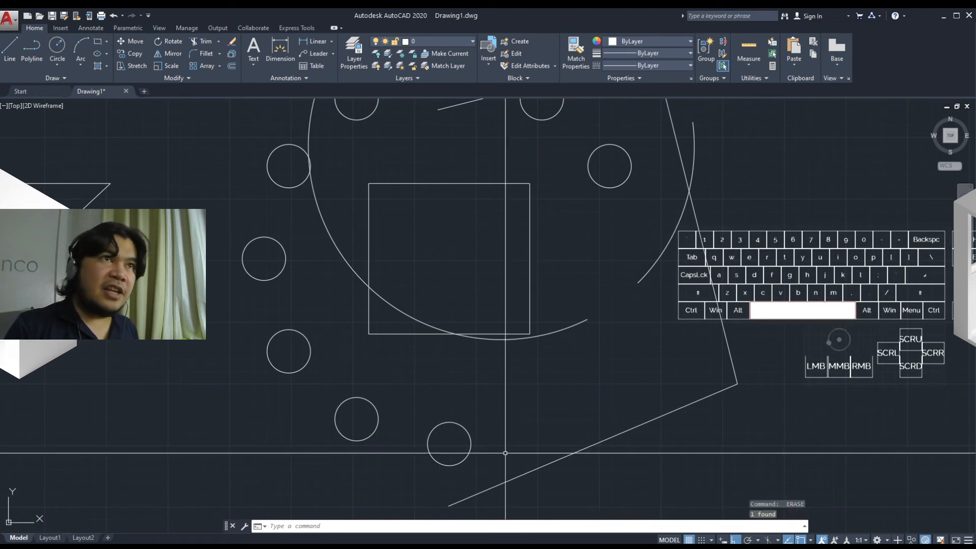
# Step: Erase the circles at the 6, 7 and 8 o'clock positions of the ring one after the other
pyautogui.click(501, 453)
pyautogui.click(431, 408)
pyautogui.press('space')
pyautogui.click(392, 452)
pyautogui.click(374, 432)
pyautogui.press('space')
pyautogui.click(319, 403)
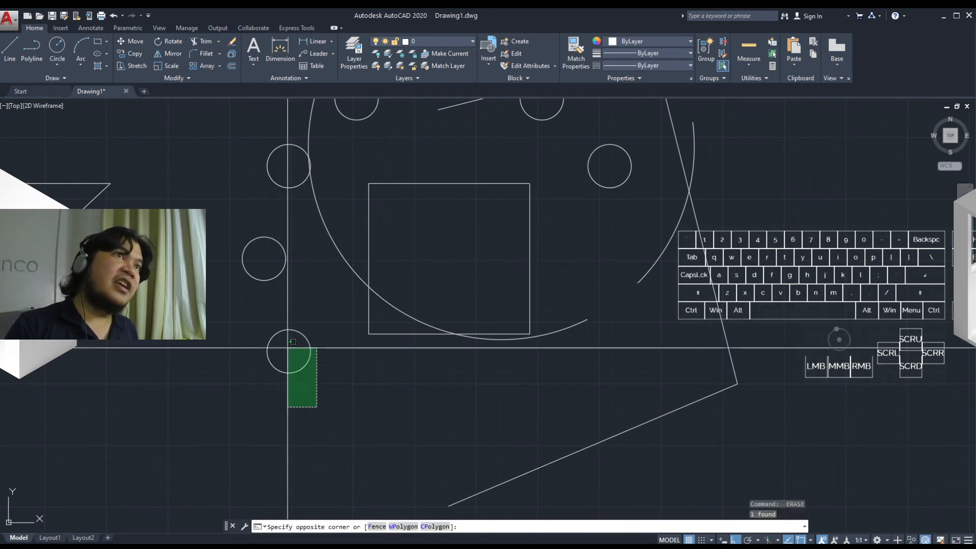
pyautogui.click(285, 344)
pyautogui.press('space')
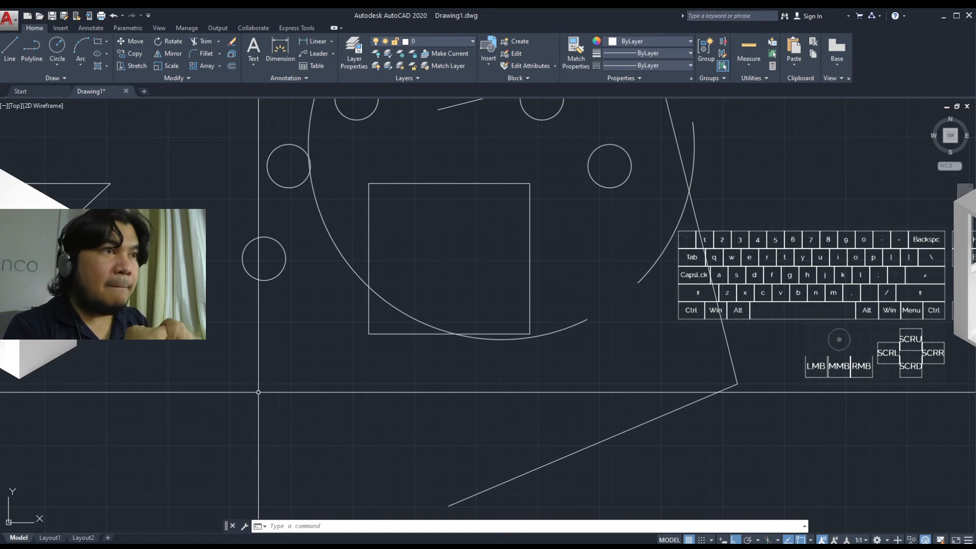
# Step: Stretch the exploded diagonal's lower-left endpoint horizontally to the right, past the other diagonal's lower end, and clear the selection
pyautogui.moveTo(113, 332)
pyautogui.mouseDown(button='middle')
pyautogui.moveTo(155, 372)
pyautogui.moveTo(274, 425)
pyautogui.mouseUp(button='middle')
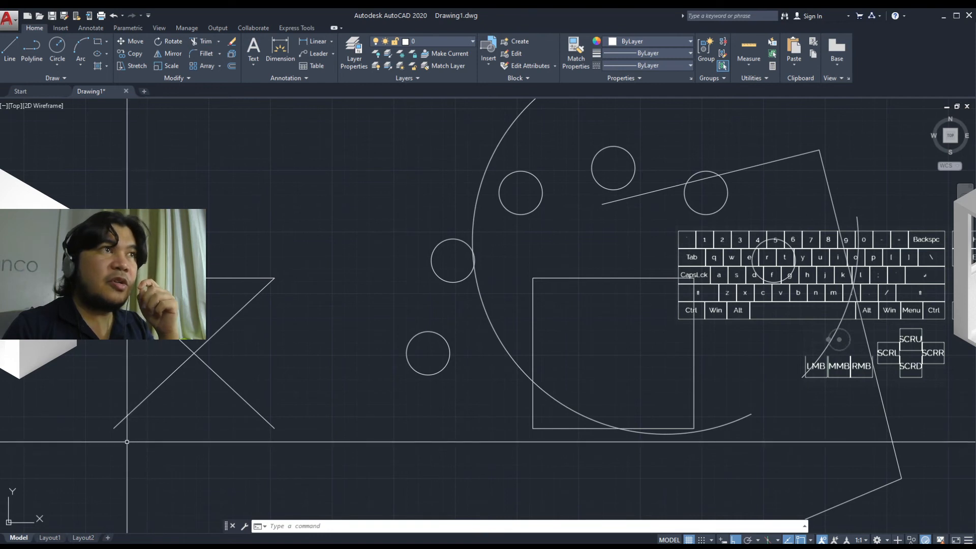
pyautogui.click(129, 431)
pyautogui.click(94, 405)
pyautogui.click(114, 429)
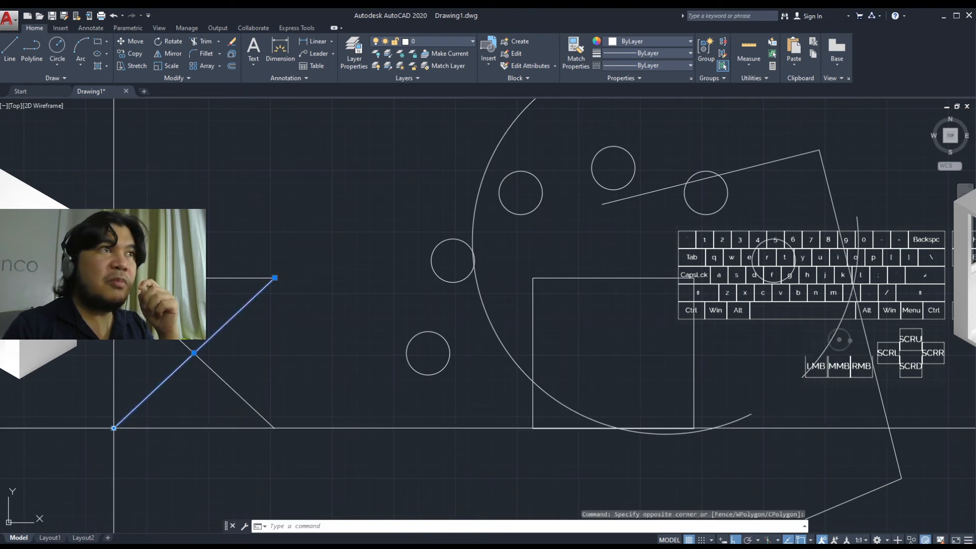
pyautogui.click(331, 428)
pyautogui.moveTo(285, 461)
pyautogui.mouseDown(button='middle')
pyautogui.moveTo(238, 453)
pyautogui.moveTo(294, 447)
pyautogui.mouseUp(button='middle')
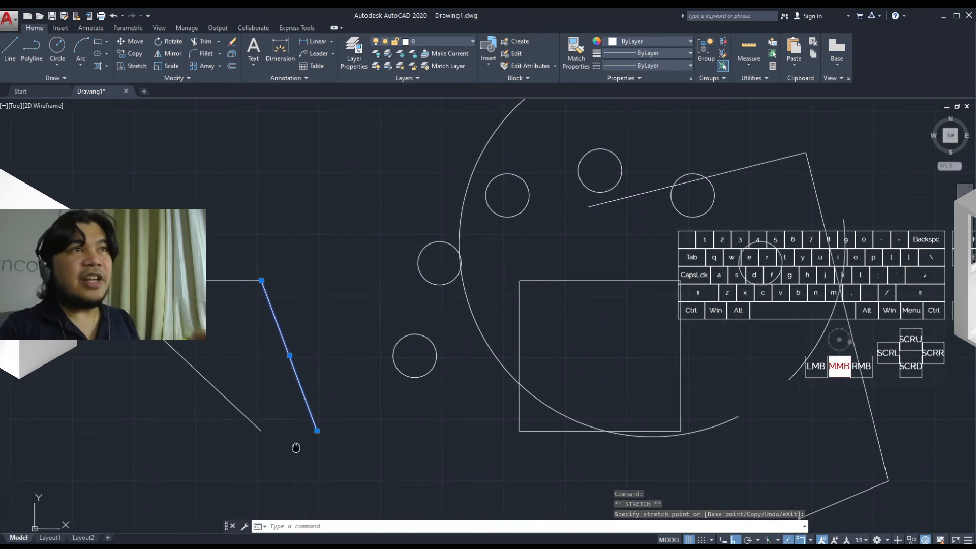
pyautogui.press('Escape')
# Step: Stretch the other diagonal's lower-right endpoint horizontally to the left until the line is nearly vertical, and clear the selection
pyautogui.click(282, 446)
pyautogui.click(222, 396)
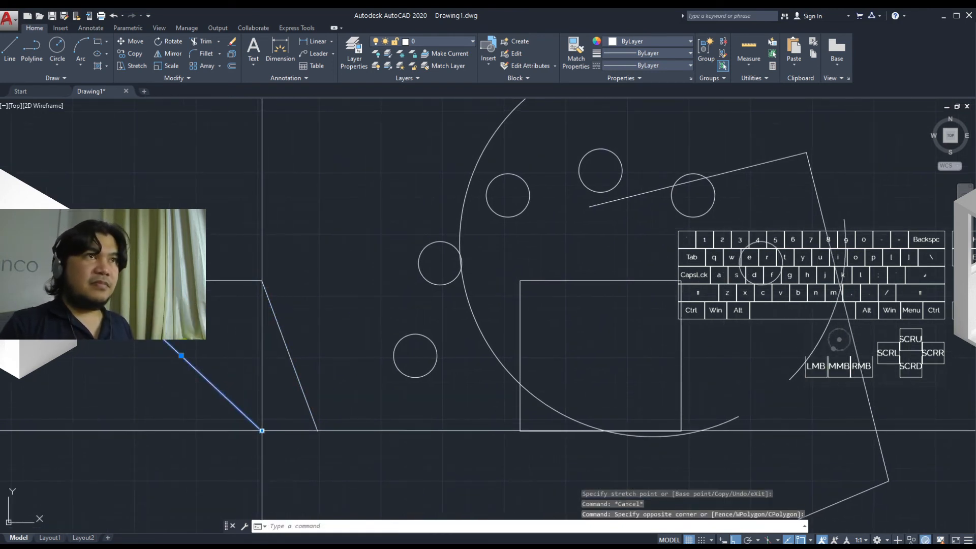
pyautogui.click(262, 431)
pyautogui.press('Escape')
pyautogui.moveTo(207, 439); pyautogui.dragTo(337, 425, button='middle')
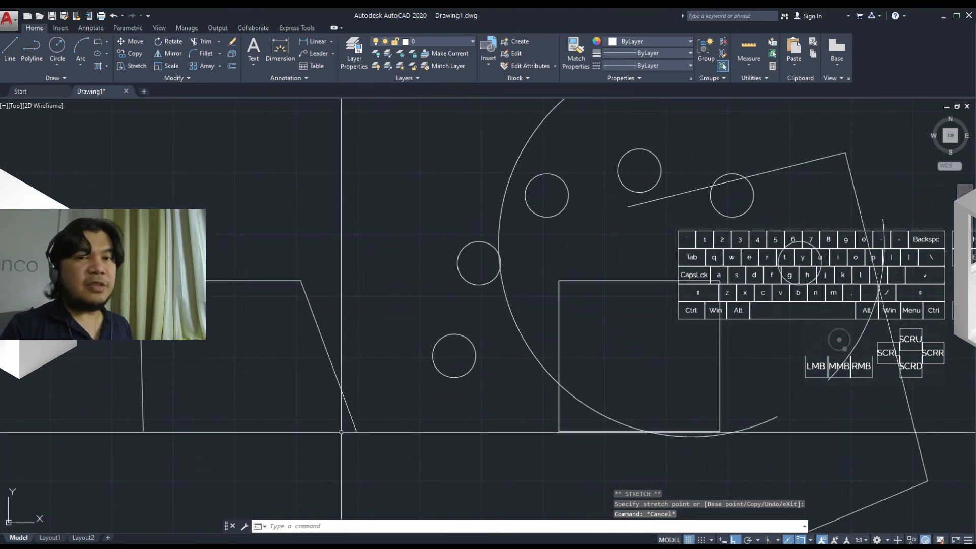
pyautogui.moveTo(294, 453)
pyautogui.mouseDown(button='middle')
pyautogui.moveTo(312, 427)
pyautogui.moveTo(420, 453)
pyautogui.mouseUp(button='middle')
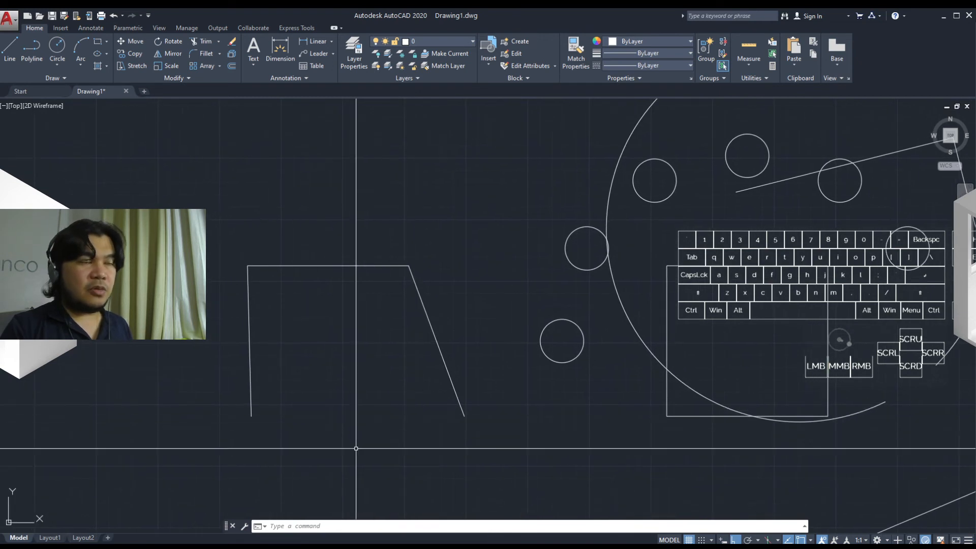
pyautogui.moveTo(356, 447); pyautogui.dragTo(334, 447, button='middle')
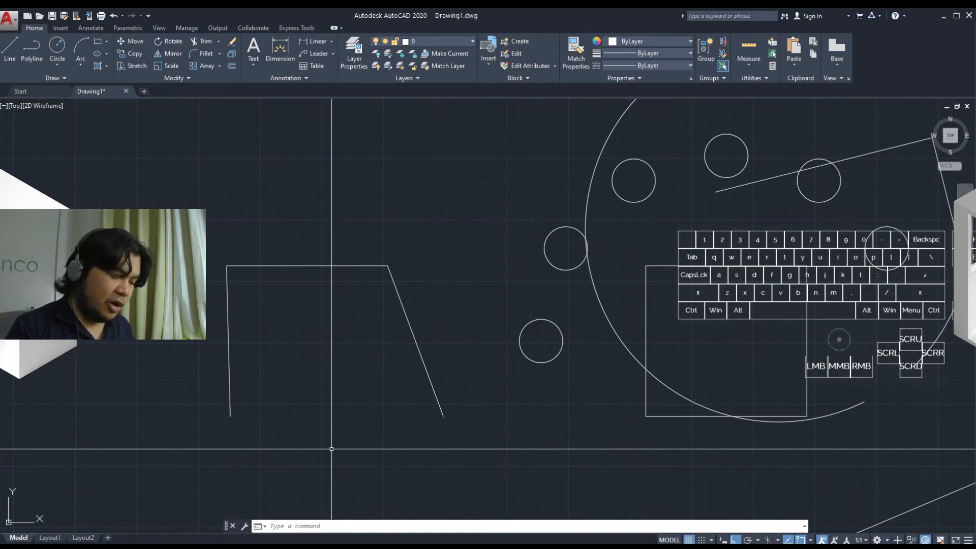
# Step: Convert the horizontal line and the two lines below its ends to polylines together with PEDIT's Multiple option
pyautogui.press('Return')
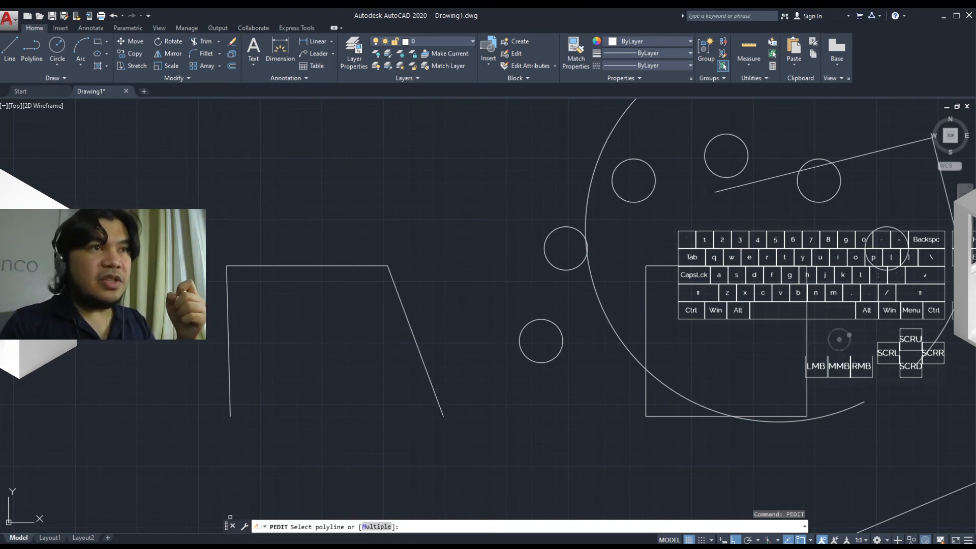
pyautogui.click(374, 527)
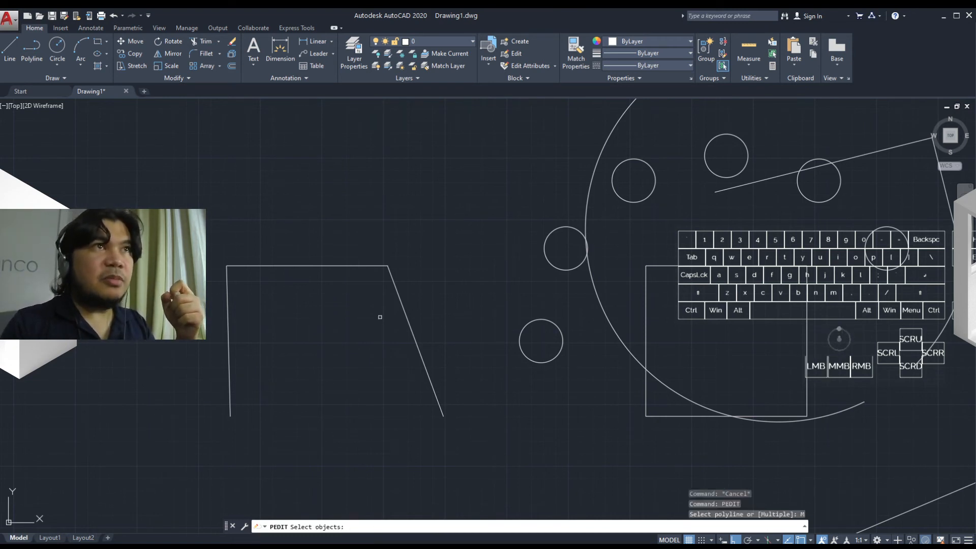
pyautogui.click(402, 307)
pyautogui.click(342, 265)
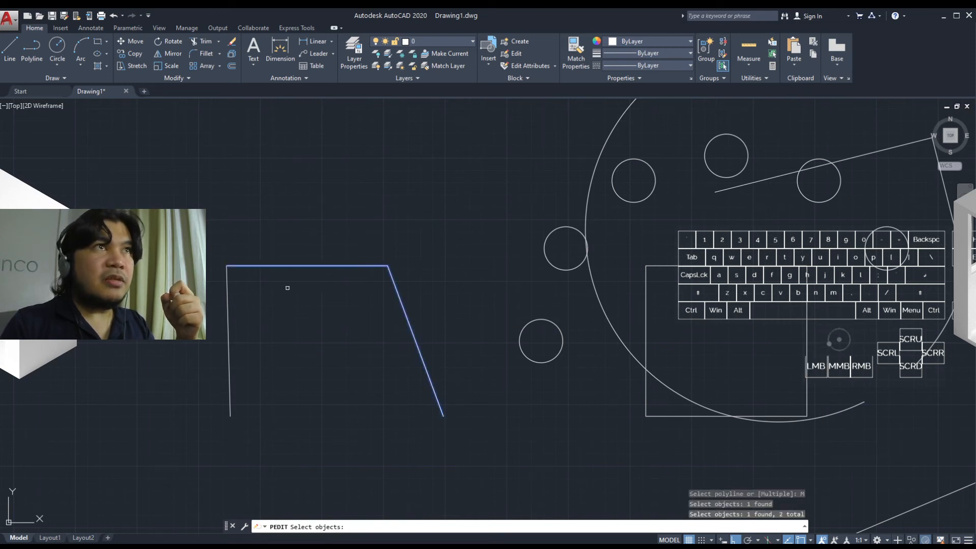
pyautogui.click(230, 325)
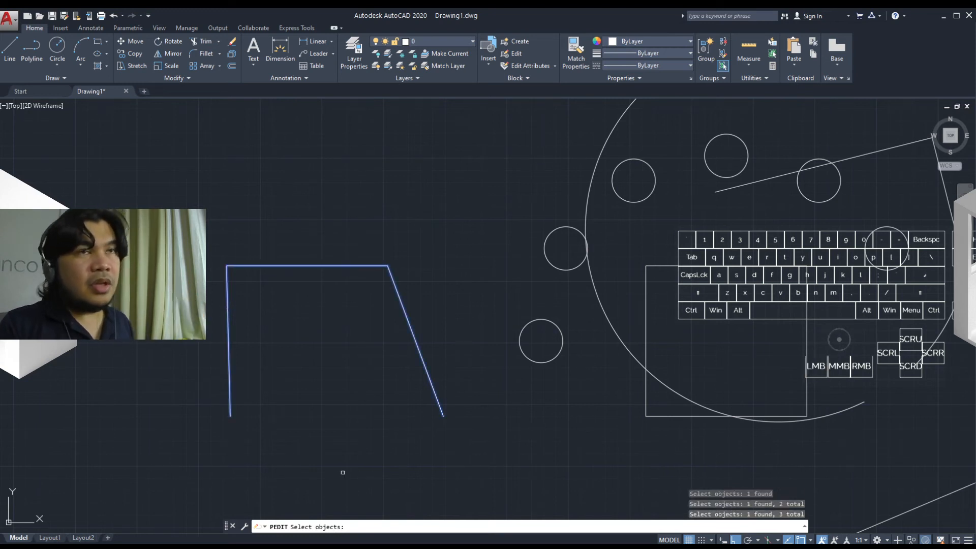
pyautogui.press('Return')
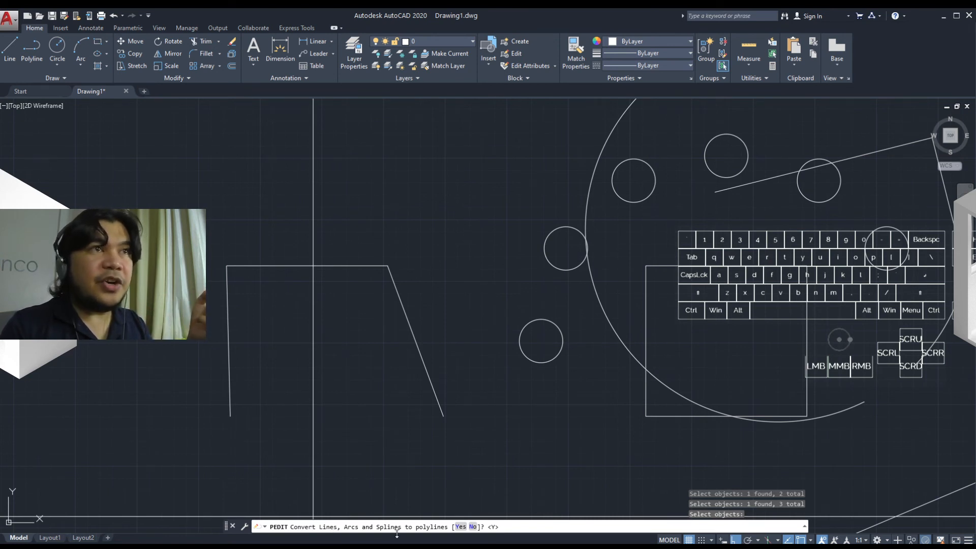
pyautogui.click(460, 527)
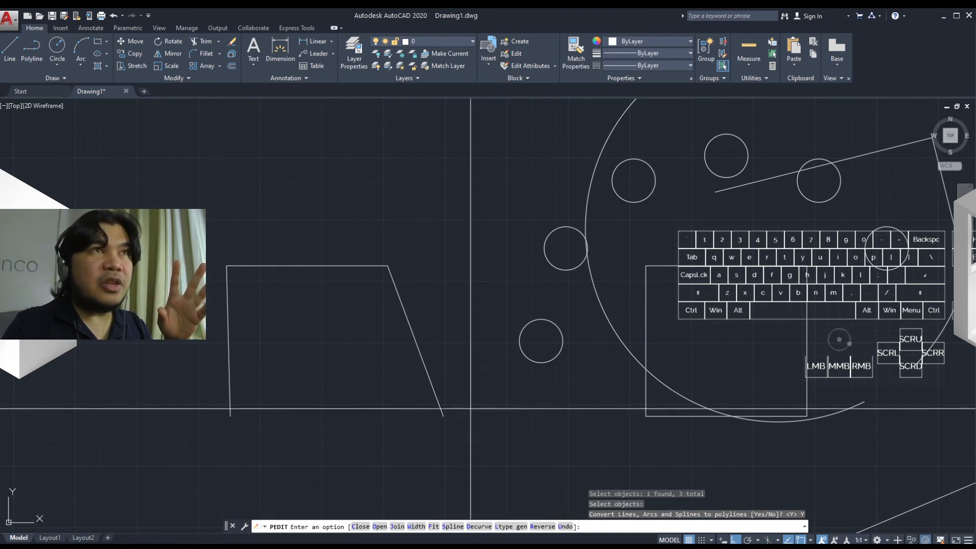
# Step: Try the Spline option twice on the three converted polylines, apply Close to them, and end PEDIT
pyautogui.moveTo(345, 394); pyautogui.dragTo(273, 396, button='middle')
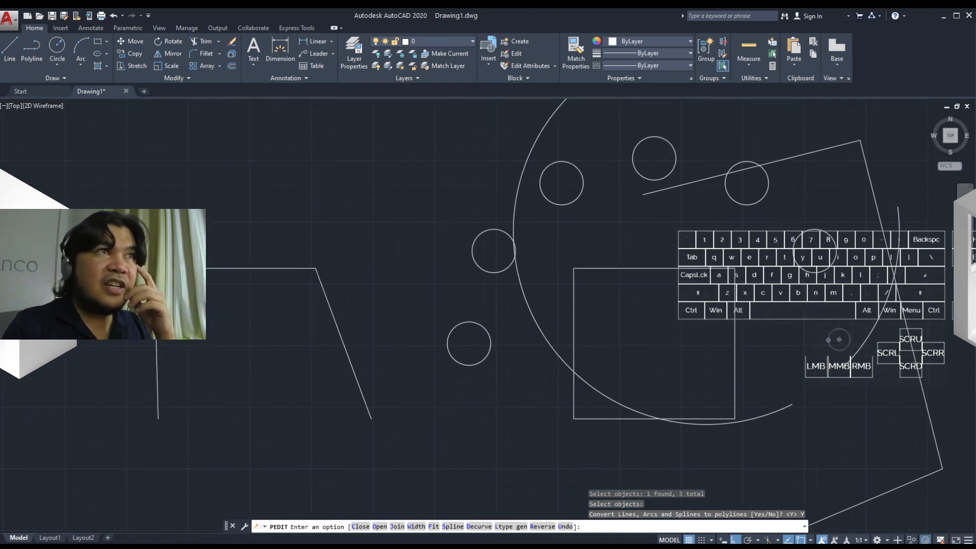
pyautogui.moveTo(383, 400); pyautogui.dragTo(400, 381, button='middle')
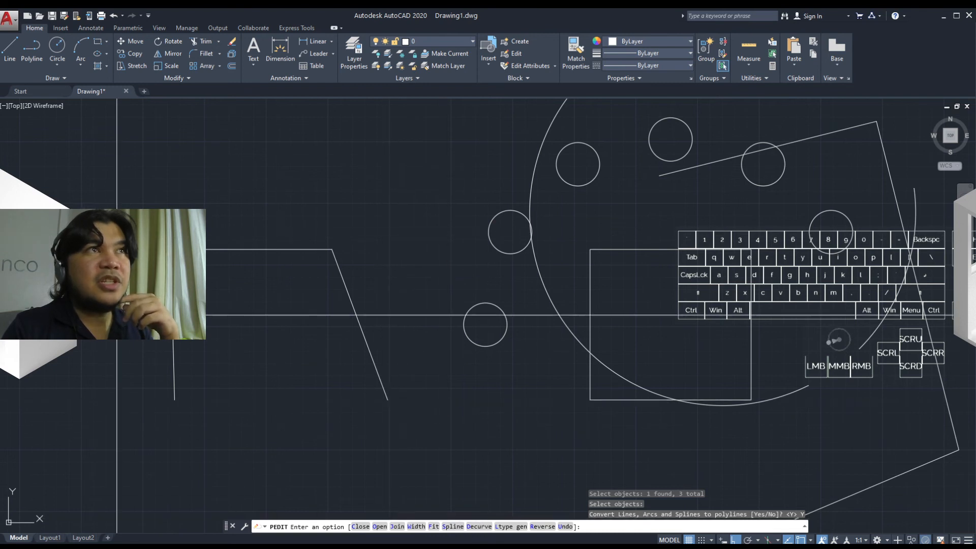
pyautogui.click(454, 528)
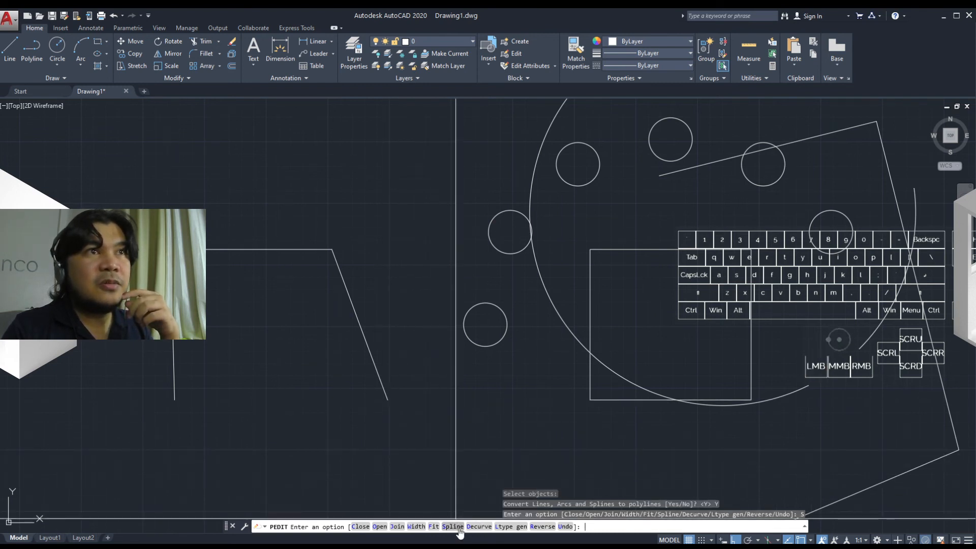
pyautogui.click(457, 527)
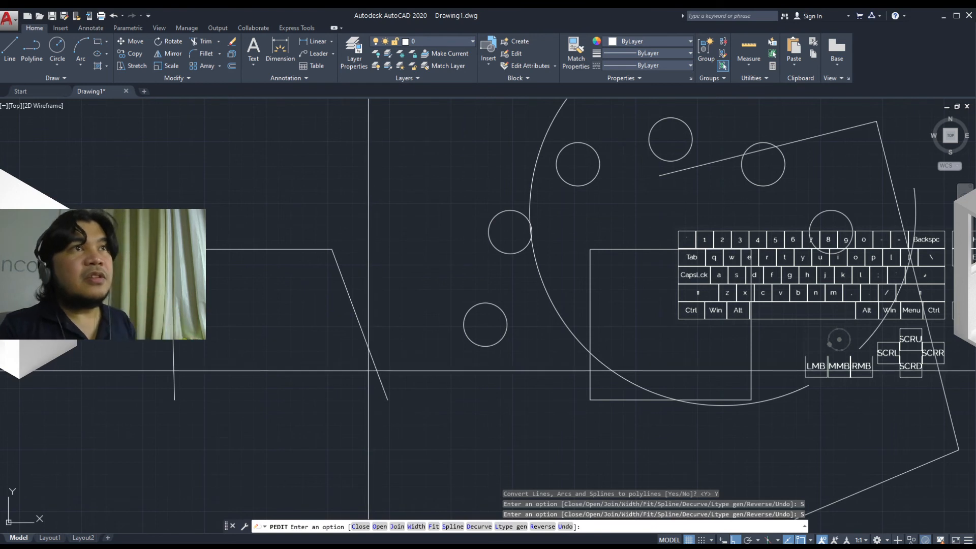
pyautogui.click(361, 526)
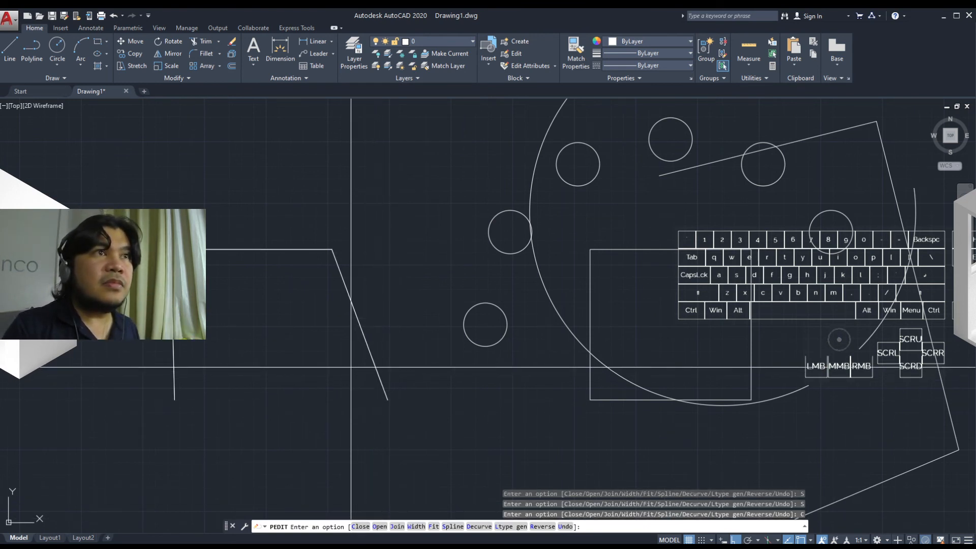
pyautogui.press('space')
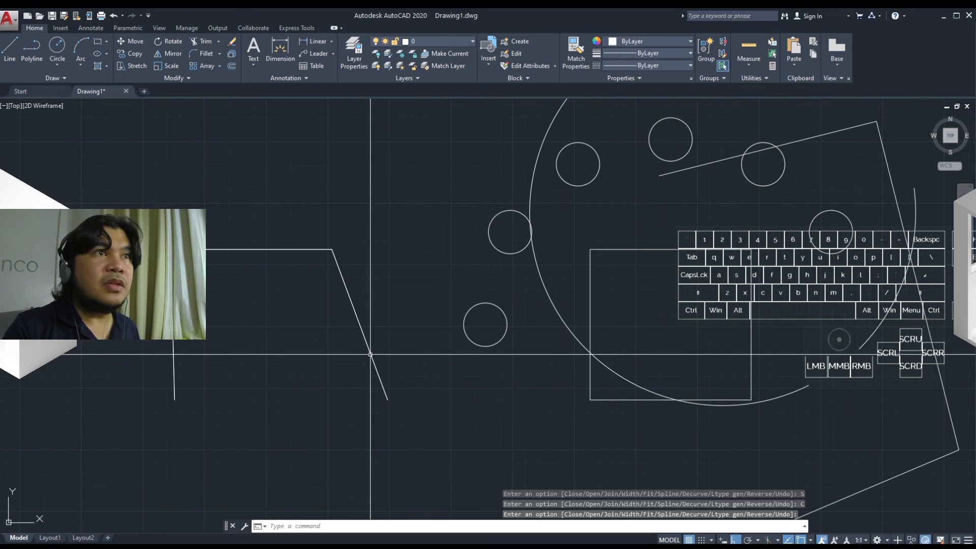
pyautogui.write('pedit')
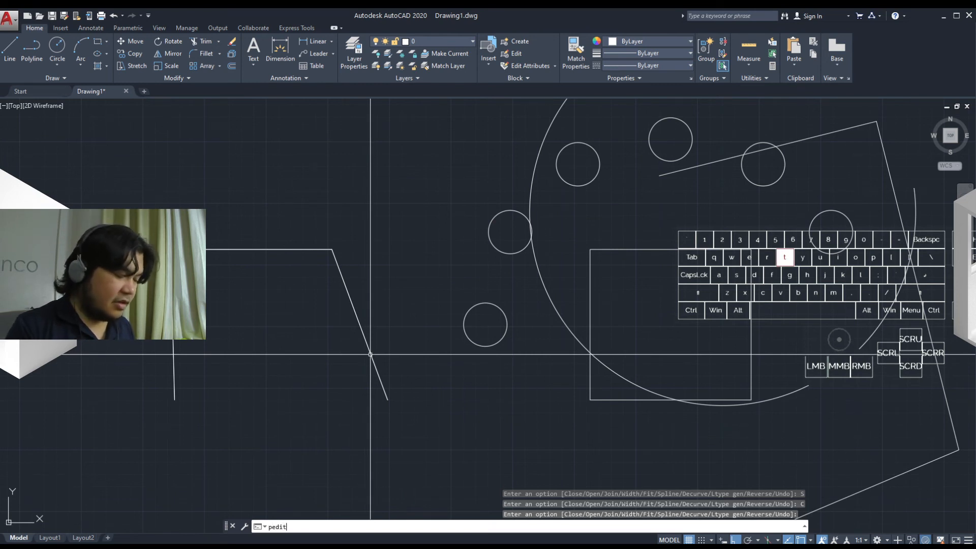
pyautogui.press('space')
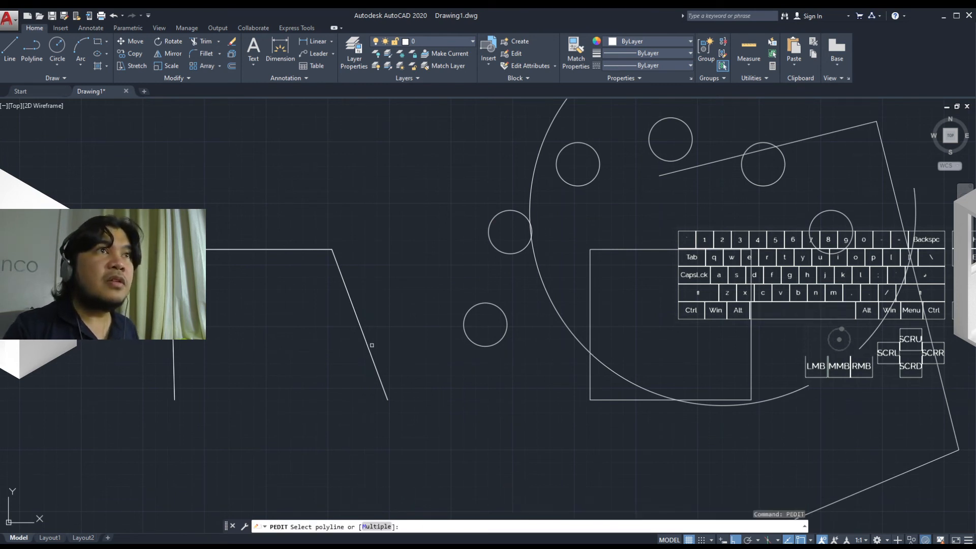
pyautogui.click(364, 344)
pyautogui.click(357, 319)
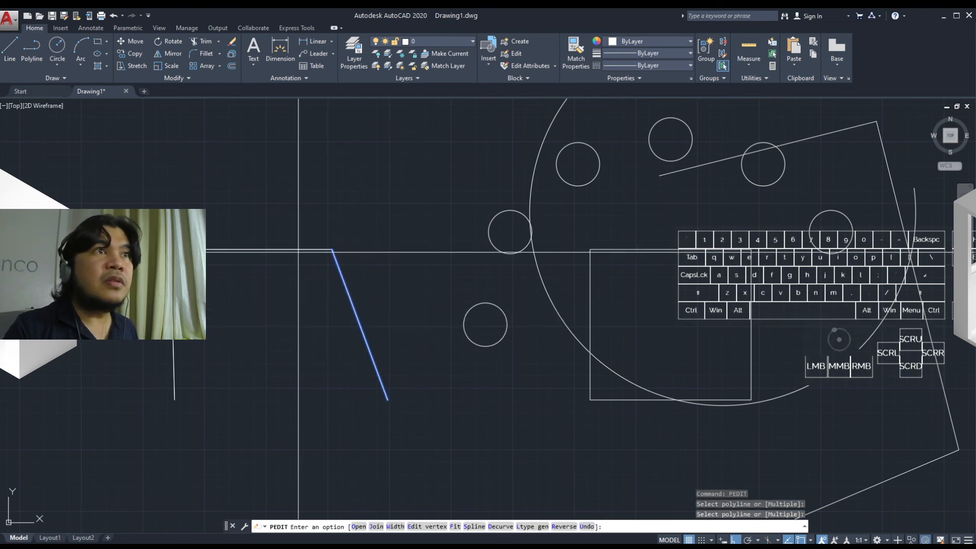
pyautogui.press('Escape')
# Step: Try to curve the same three polylines together with PEDIT's Multiple and Spline options, and leave the command
pyautogui.write('p')
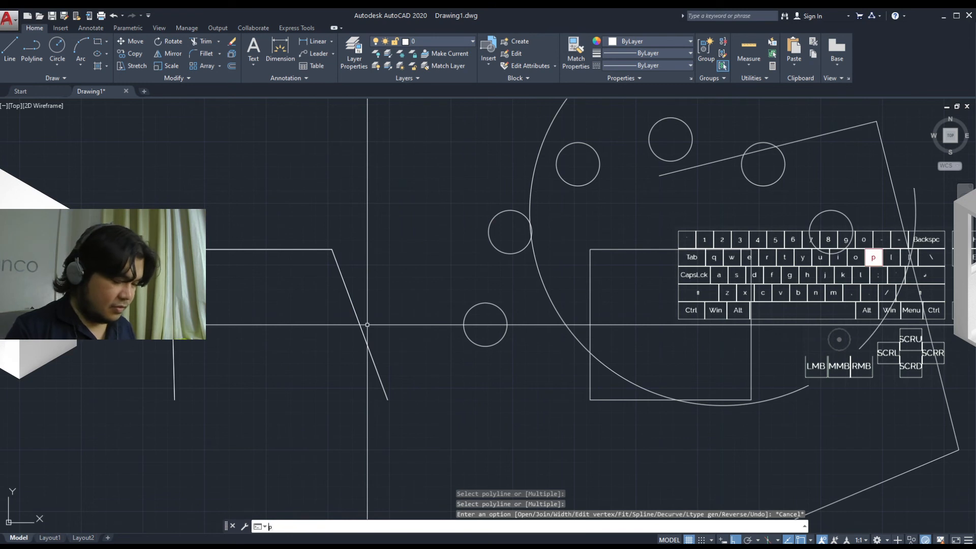
pyautogui.write('edit')
pyautogui.press('space')
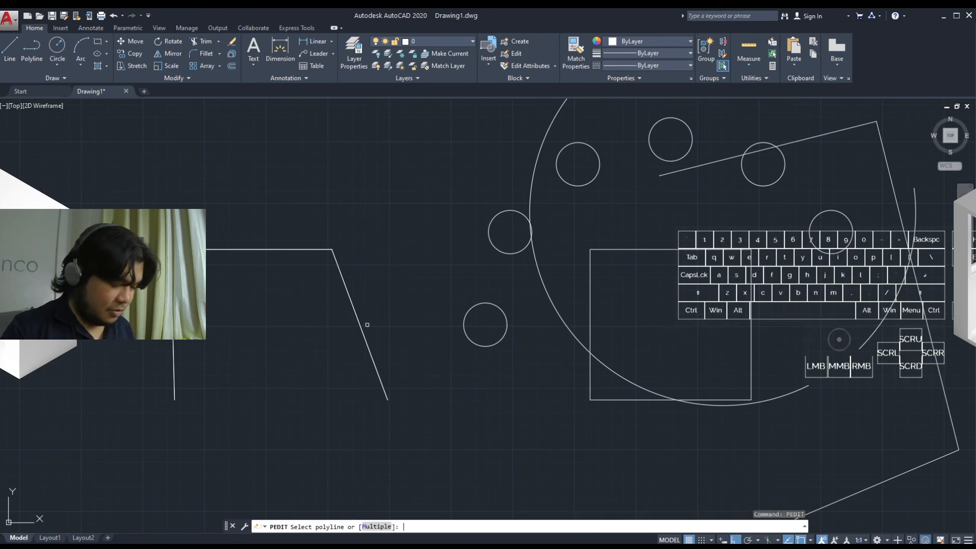
pyautogui.write('m')
pyautogui.press('space')
pyautogui.click(351, 305)
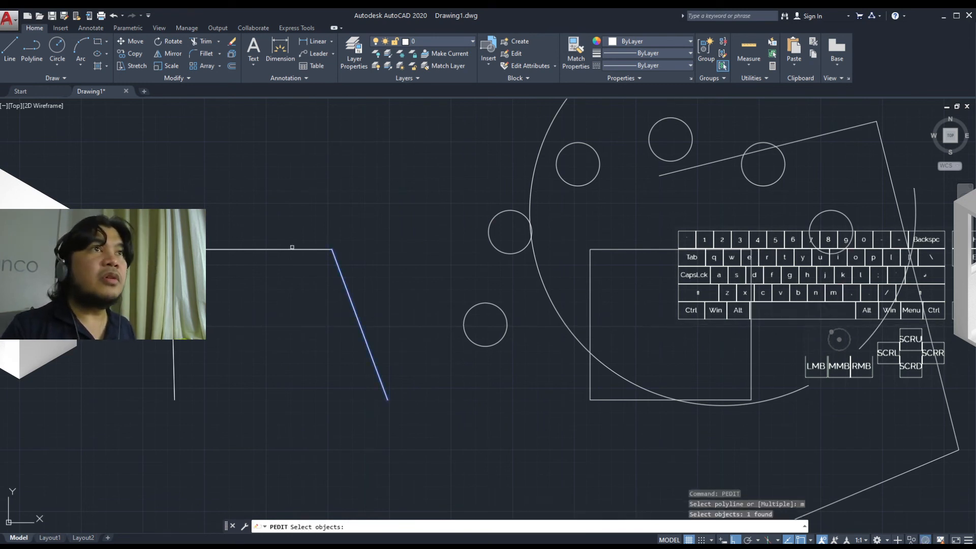
pyautogui.click(289, 254)
pyautogui.click(226, 236)
pyautogui.click(196, 302)
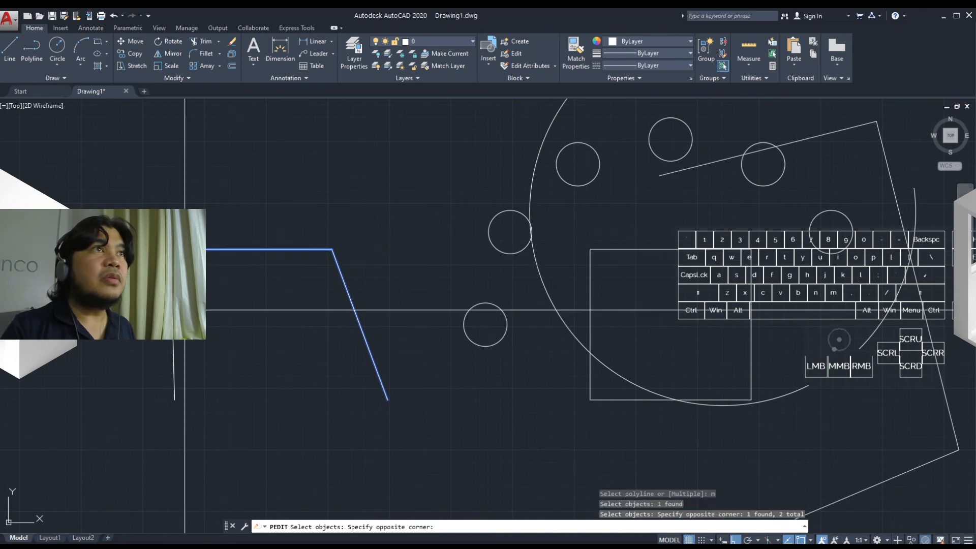
pyautogui.click(160, 335)
pyautogui.press('space')
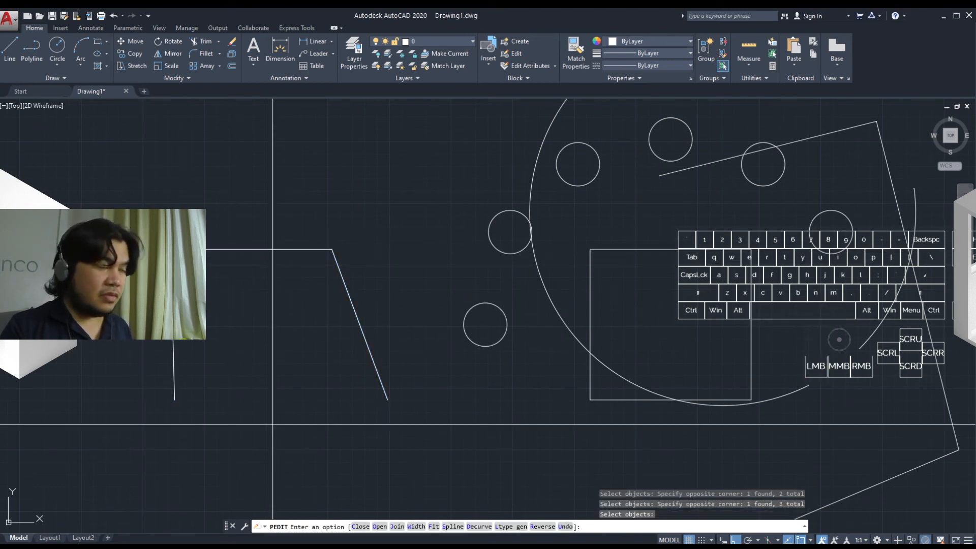
pyautogui.write('s')
pyautogui.press('space')
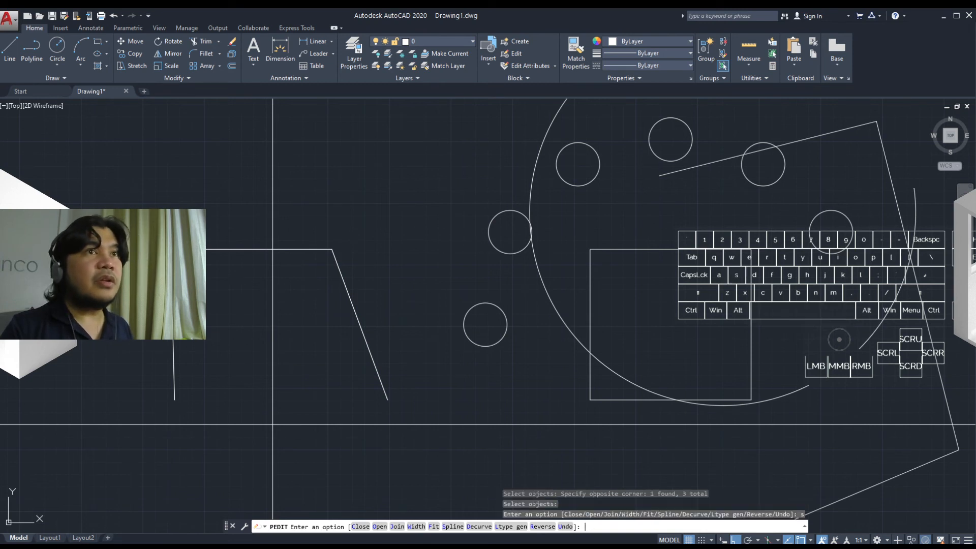
pyautogui.moveTo(268, 416); pyautogui.dragTo(331, 399, button='middle')
pyautogui.scroll(-3, 331, 399)
pyautogui.press('Escape')
# Step: Draw an open zigzag polyline above the three connected lines, undoing the first segment and turning Ortho off for slanted segments
pyautogui.moveTo(301, 345); pyautogui.dragTo(283, 399, button='middle')
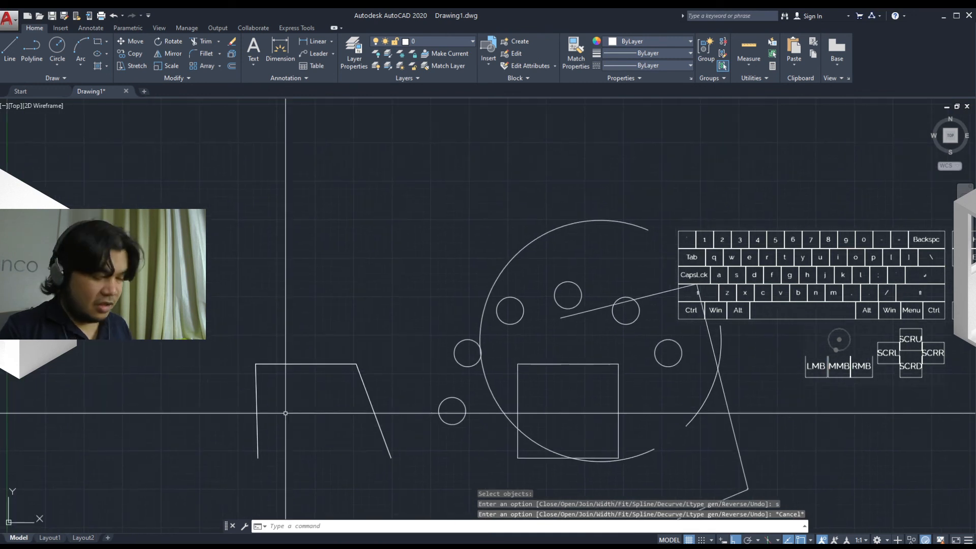
pyautogui.write('pl')
pyautogui.press('space')
pyautogui.click(263, 321)
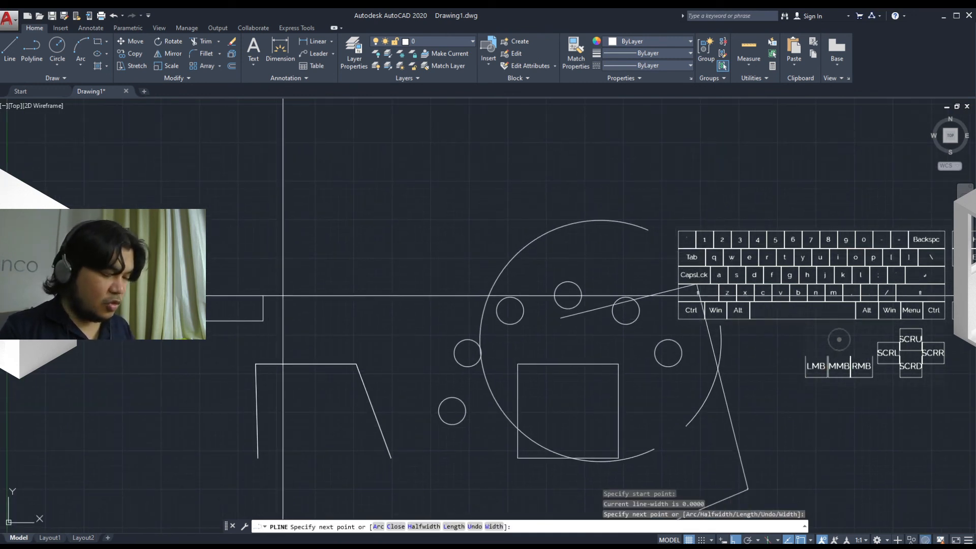
pyautogui.write('u')
pyautogui.press('space')
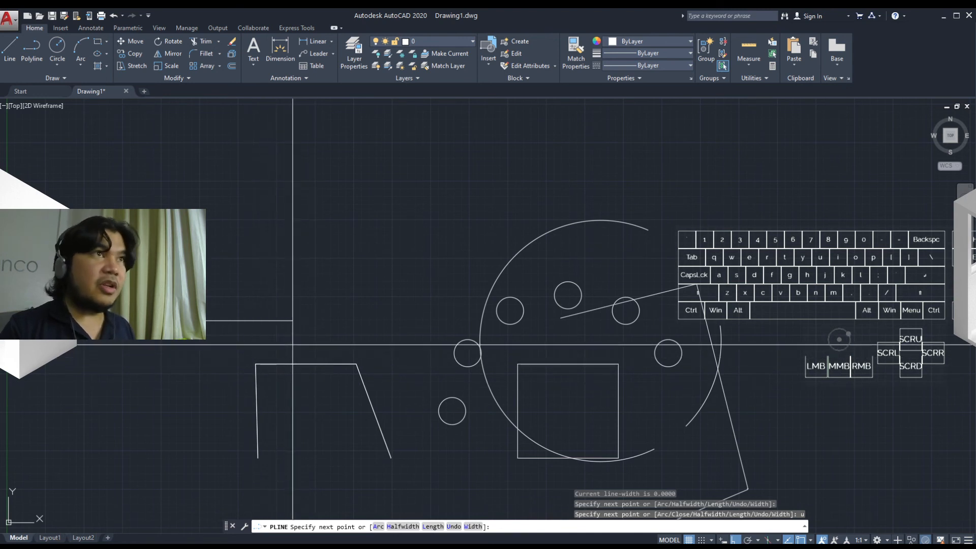
pyautogui.press('F8')
pyautogui.click(225, 259)
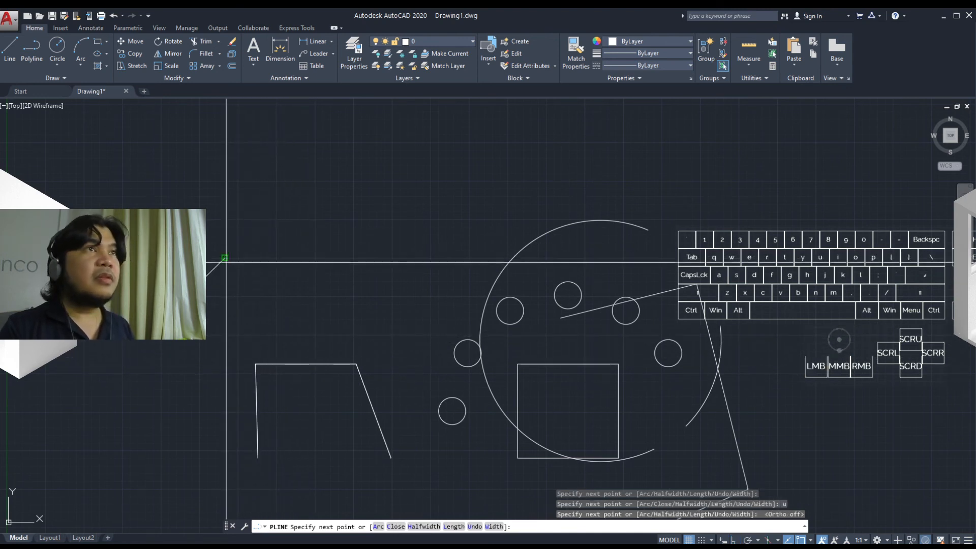
pyautogui.click(278, 312)
pyautogui.click(450, 207)
pyautogui.press('Escape')
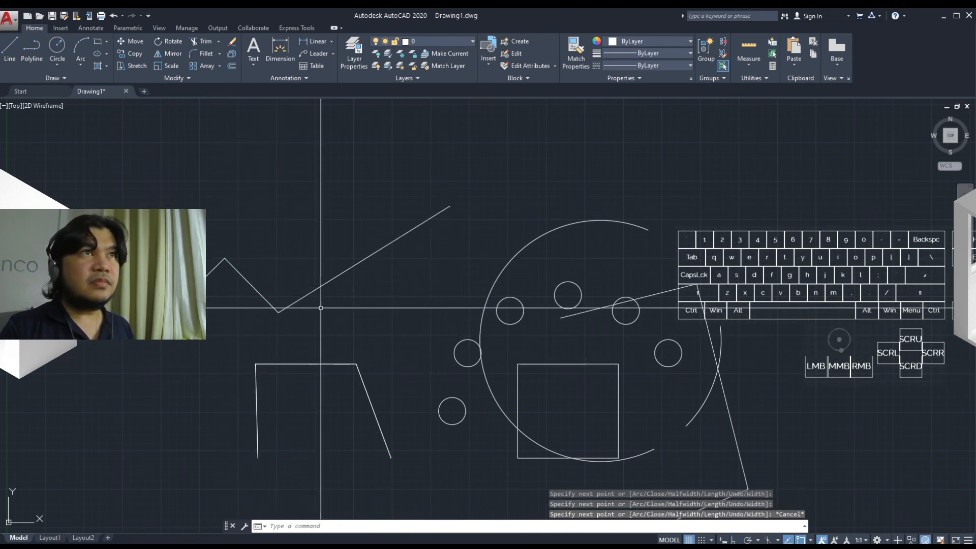
# Step: Curve the new zigzag polyline with PEDIT's Spline option
pyautogui.moveTo(310, 292); pyautogui.dragTo(344, 297, button='middle')
pyautogui.click(348, 295)
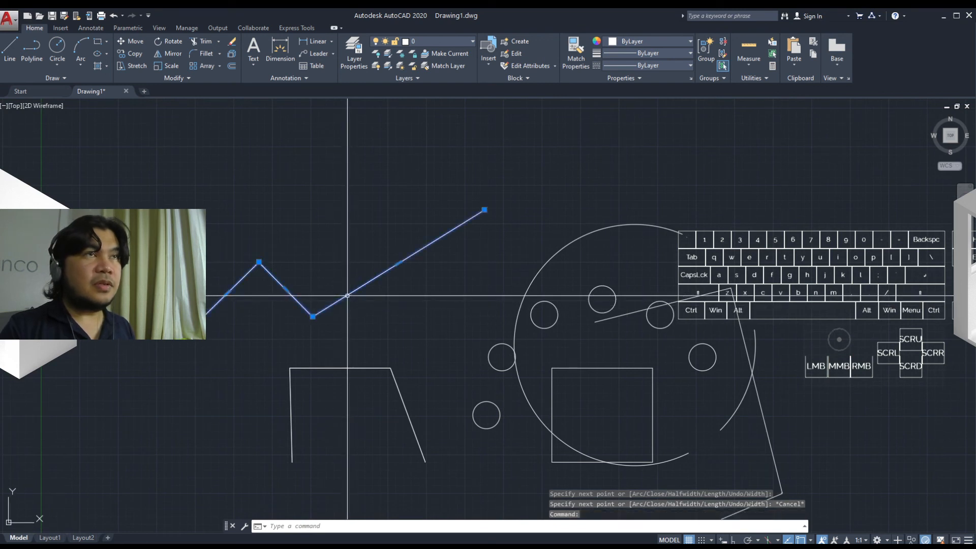
pyautogui.press('Escape')
pyautogui.write('pedi')
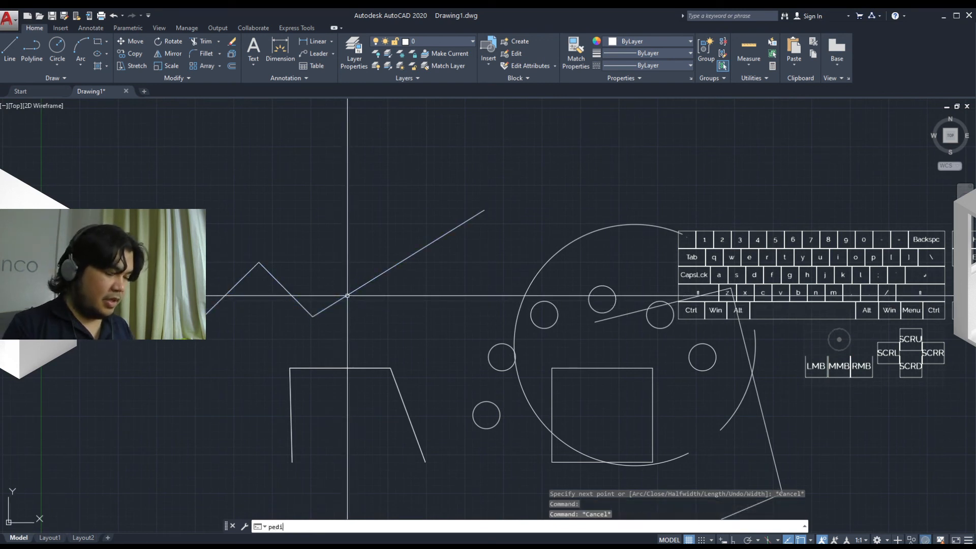
pyautogui.press('space')
pyautogui.click(347, 295)
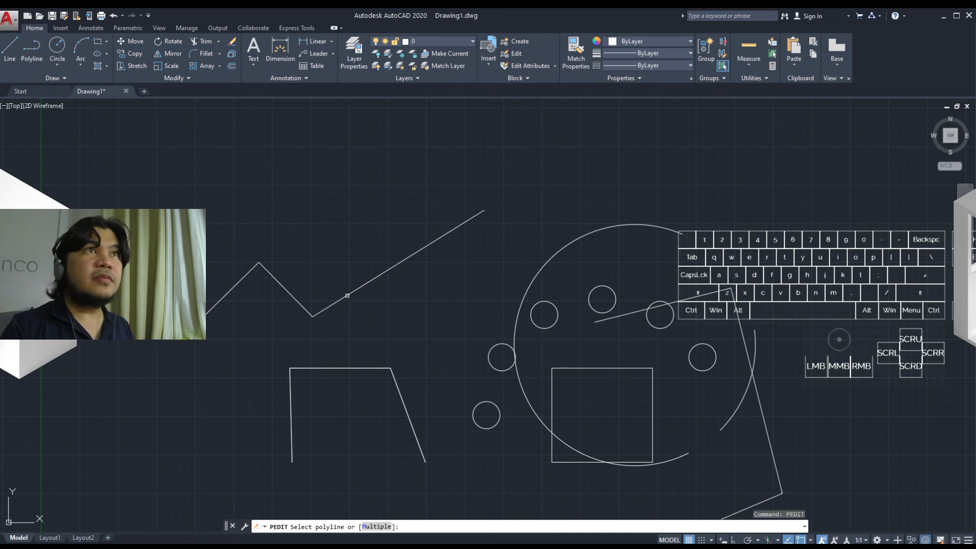
pyautogui.click(347, 295)
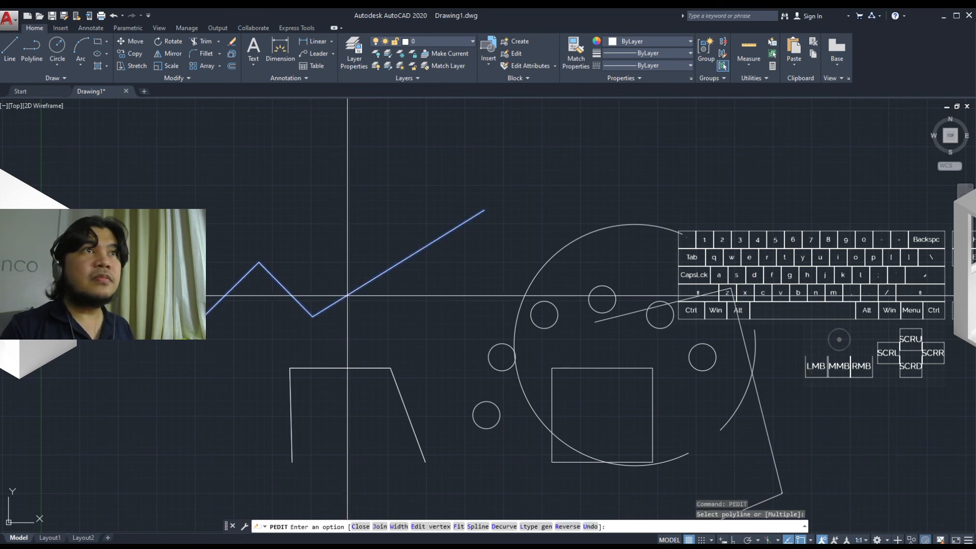
pyautogui.click(468, 527)
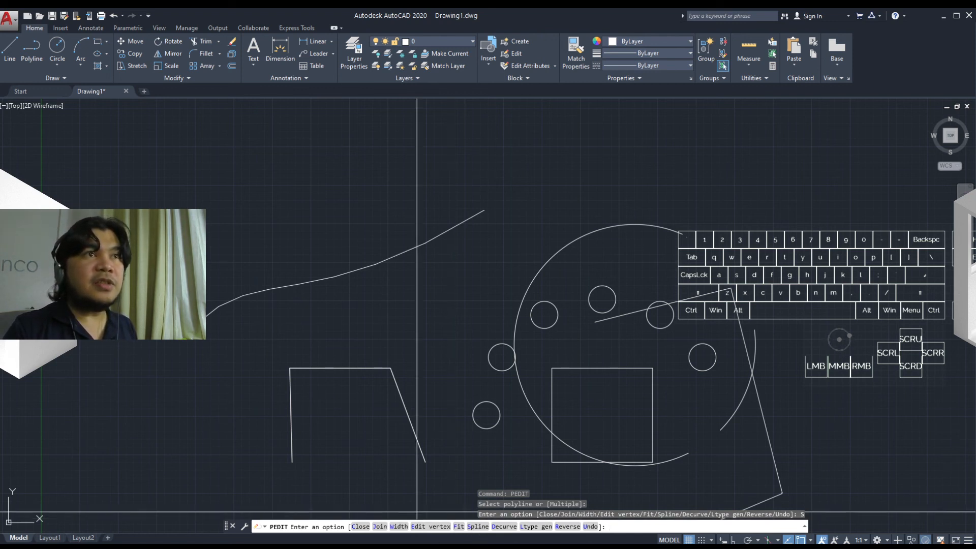
# Step: Decurve the zigzag polyline, try PEDIT's Fit and Spline curves on it alternately, and return it to straight segments with Decurve
pyautogui.click(505, 527)
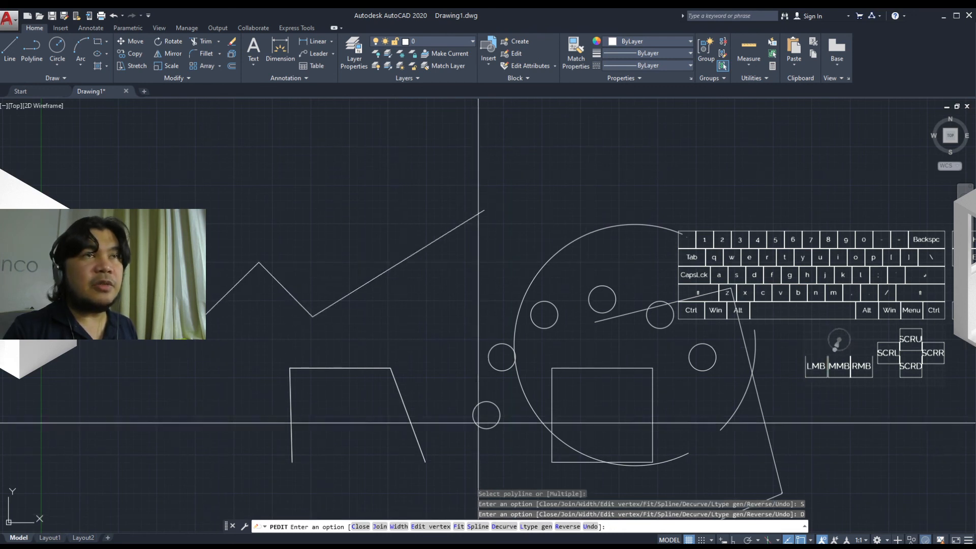
pyautogui.click(459, 526)
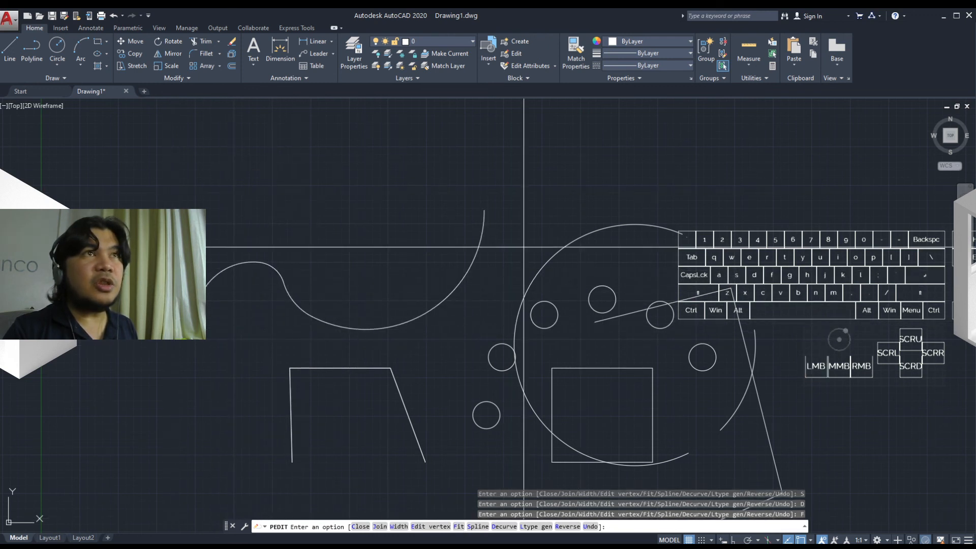
pyautogui.click(477, 527)
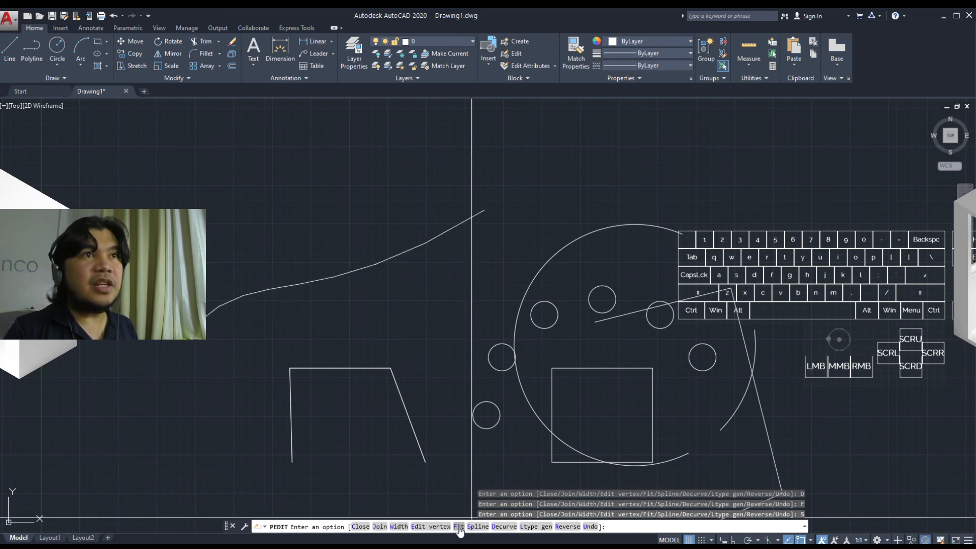
pyautogui.click(458, 527)
pyautogui.click(504, 526)
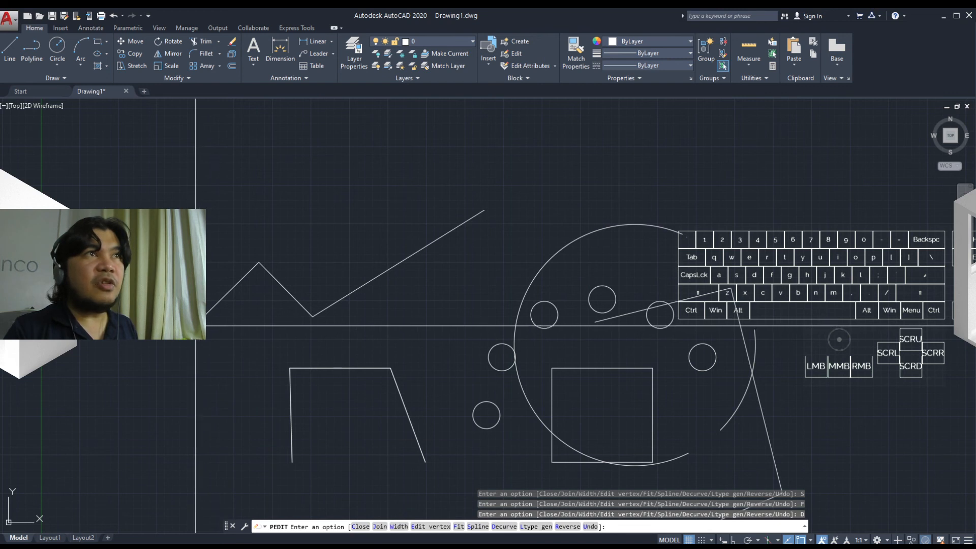
# Step: Try PEDIT's Close option on the straight-segment zigzag polyline and undo the closing segment
pyautogui.click(357, 527)
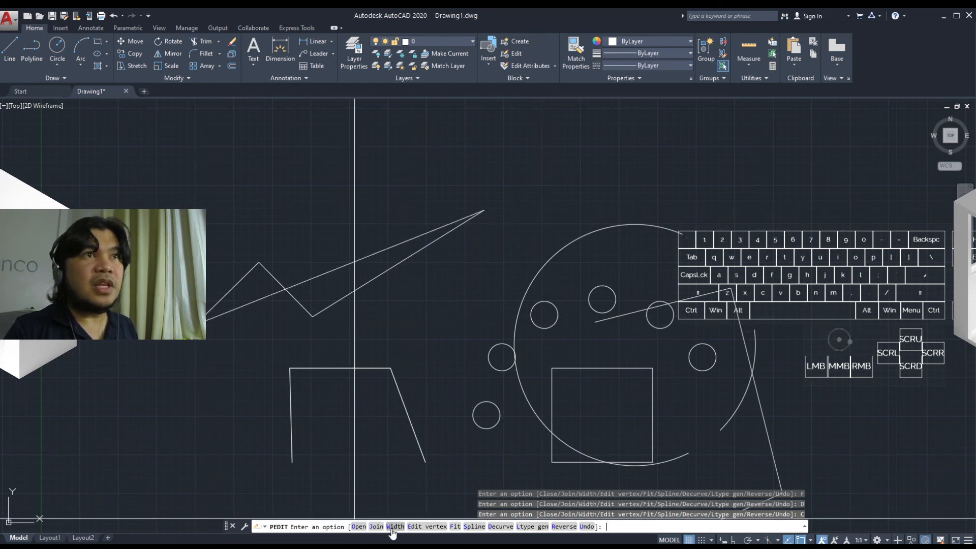
pyautogui.click(588, 527)
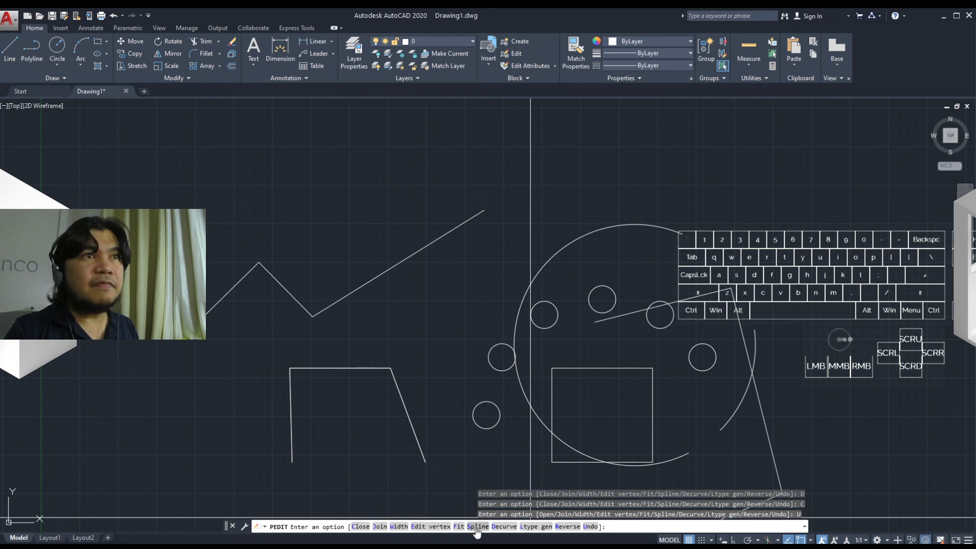
# Step: Set the width of all segments of the zigzag polyline to 50 with PEDIT's Width option
pyautogui.click(399, 526)
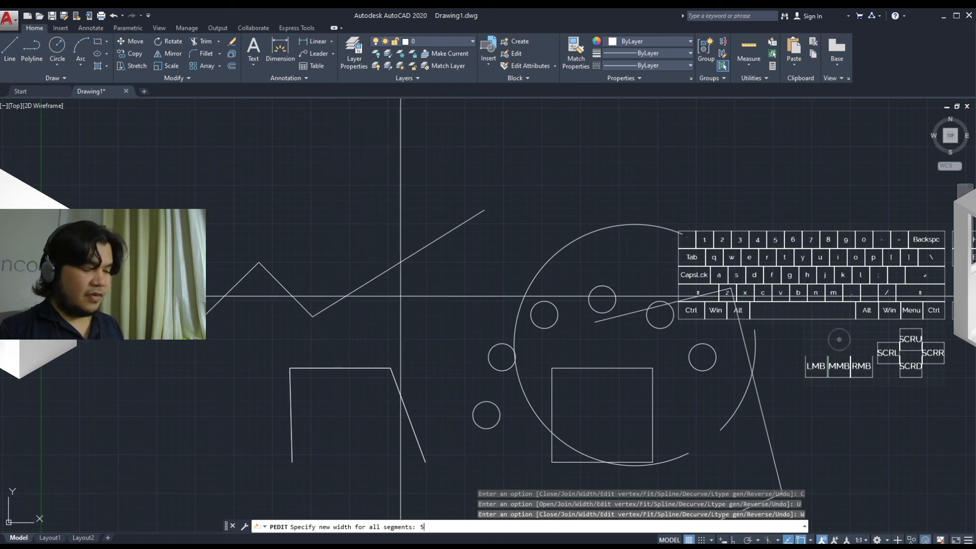
pyautogui.write('0')
pyautogui.press('Return')
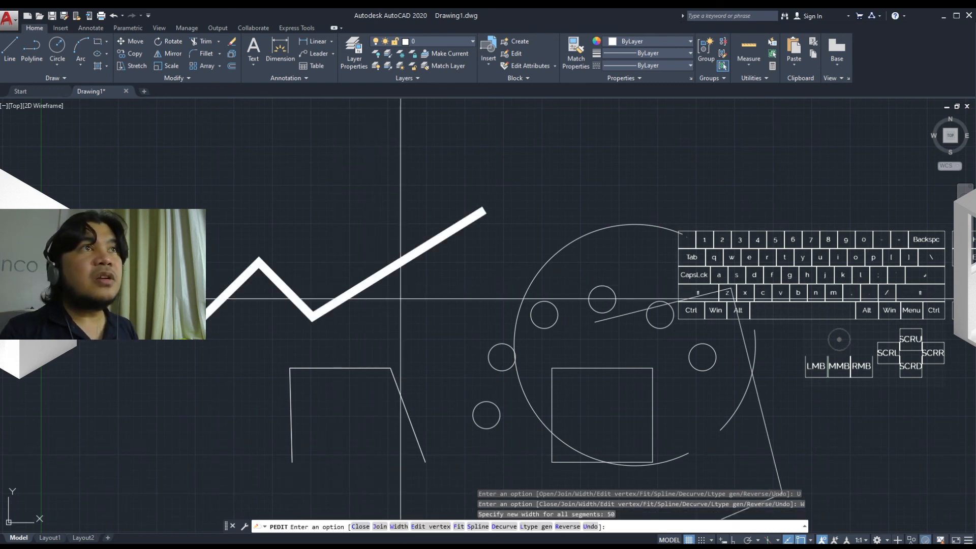